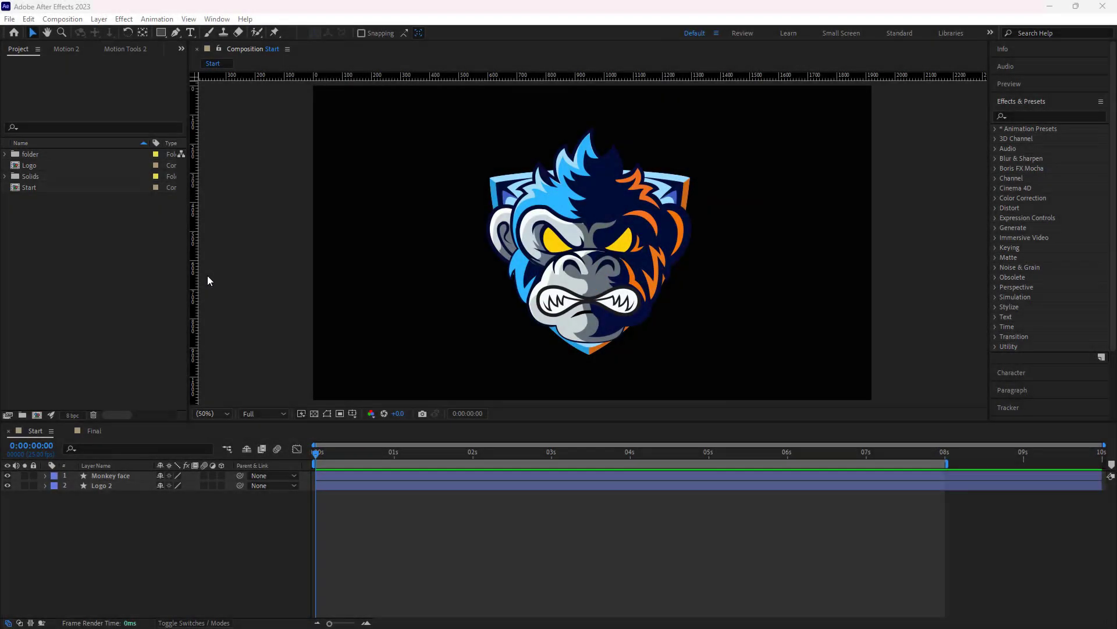
# Pre-compose the Logo 2 and Monkey face layers into a single Logo composition
pyautogui.click(120, 485)
pyautogui.keyDown('shift'); pyautogui.click(112, 476); pyautogui.keyUp('shift')
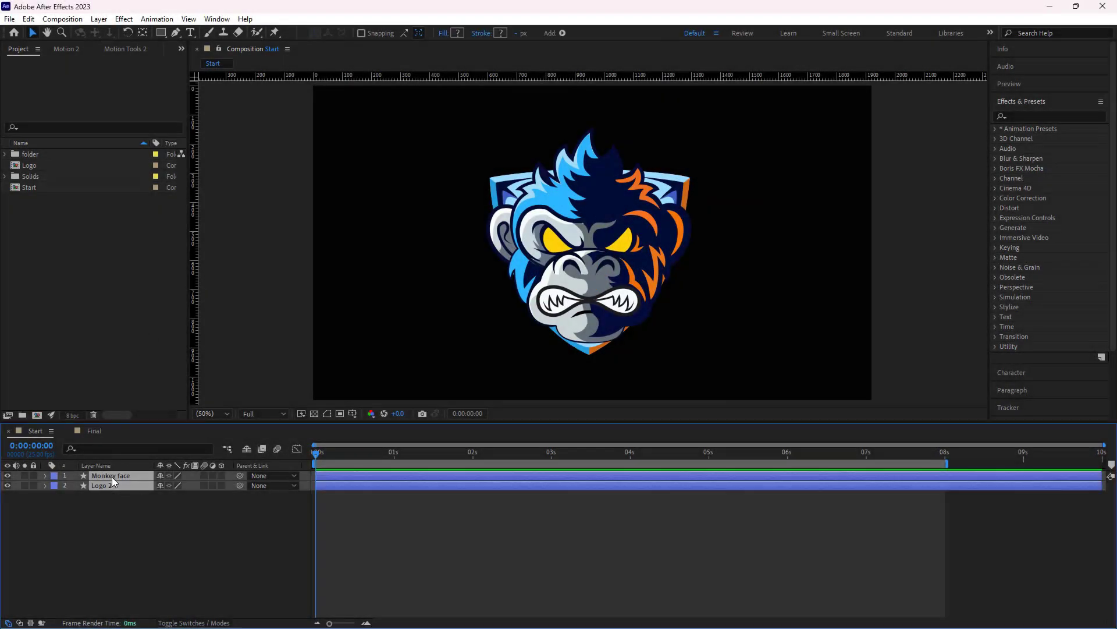
pyautogui.rightClick(112, 477)
pyautogui.click(143, 399)
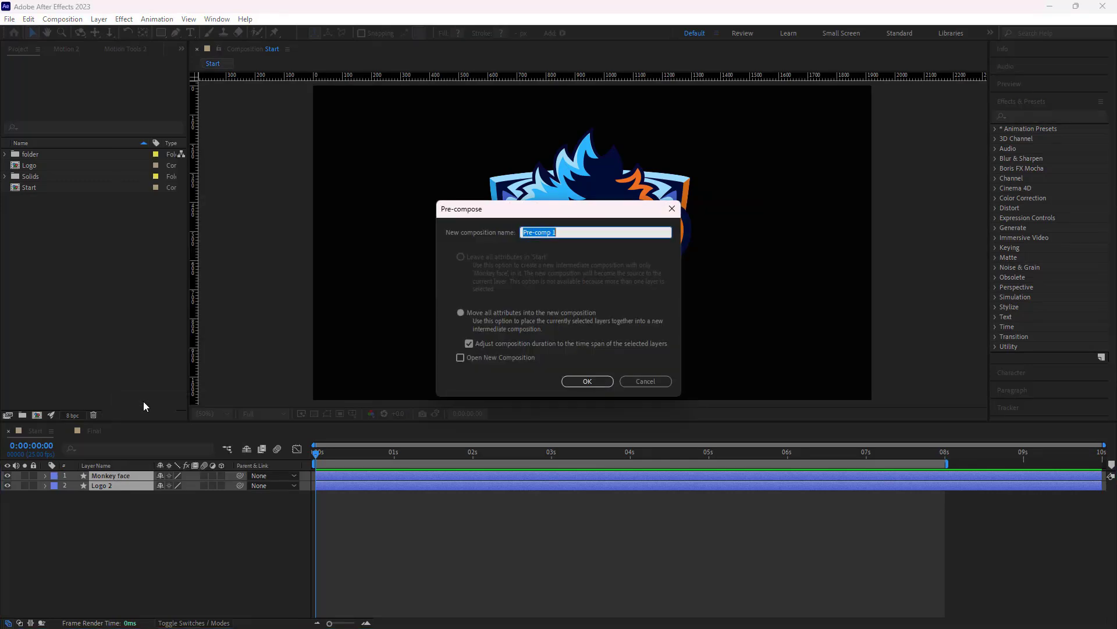
pyautogui.click(588, 379)
# Draw a large white circle and keyframe its Position Y to -423 at 5 seconds
pyautogui.moveTo(161, 33); pyautogui.dragTo(184, 55)
pyautogui.moveTo(605, 242); pyautogui.dragTo(725, 391)
pyautogui.click(46, 475)
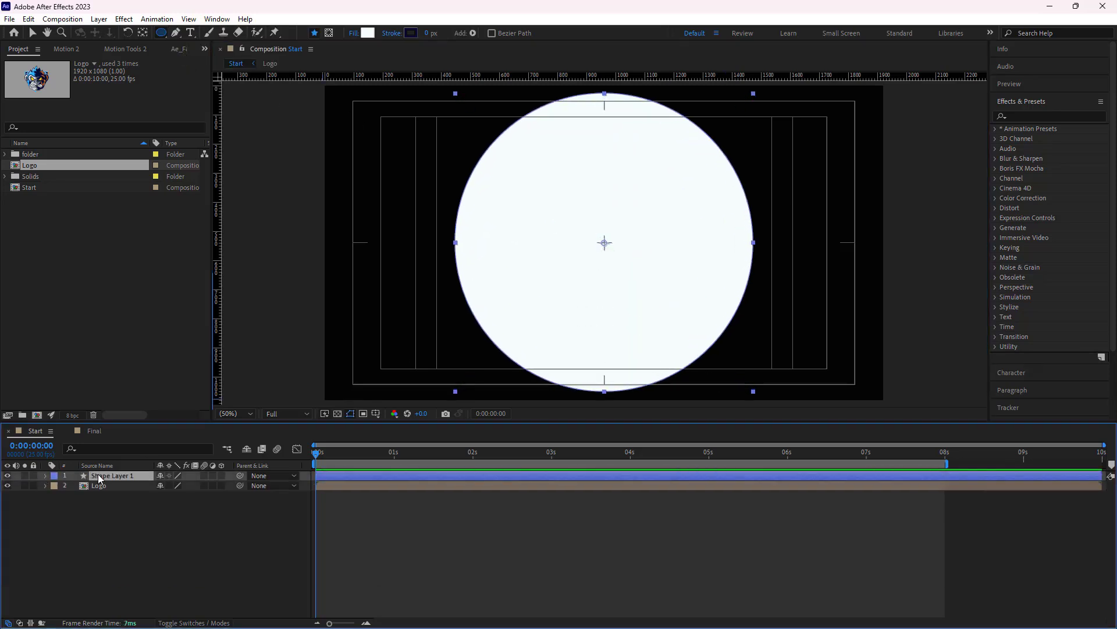
pyautogui.press('p')
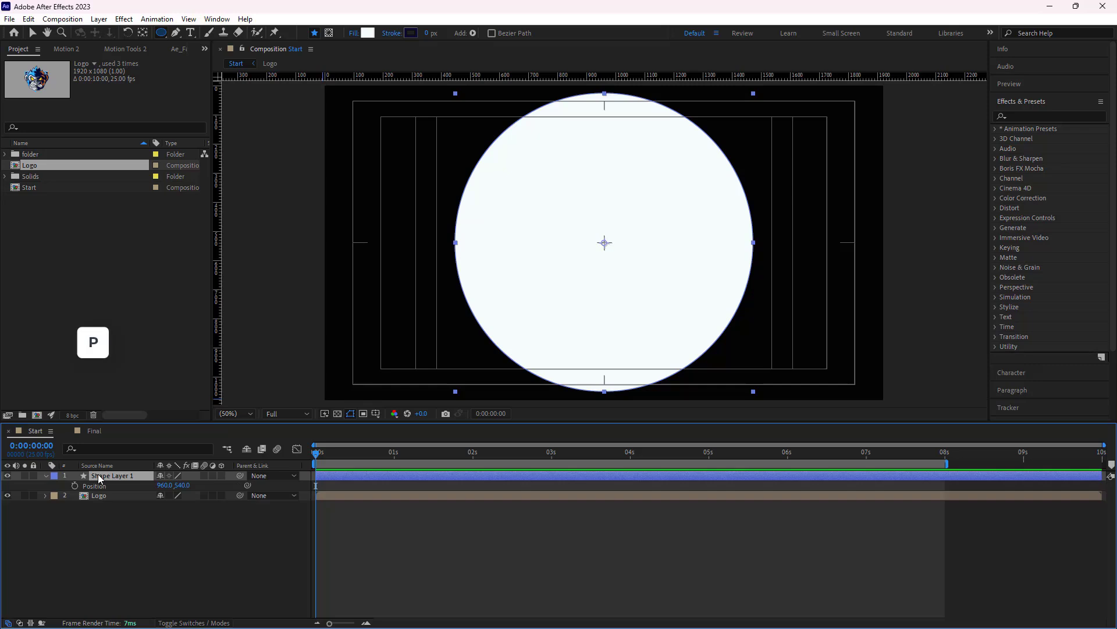
pyautogui.click(75, 485)
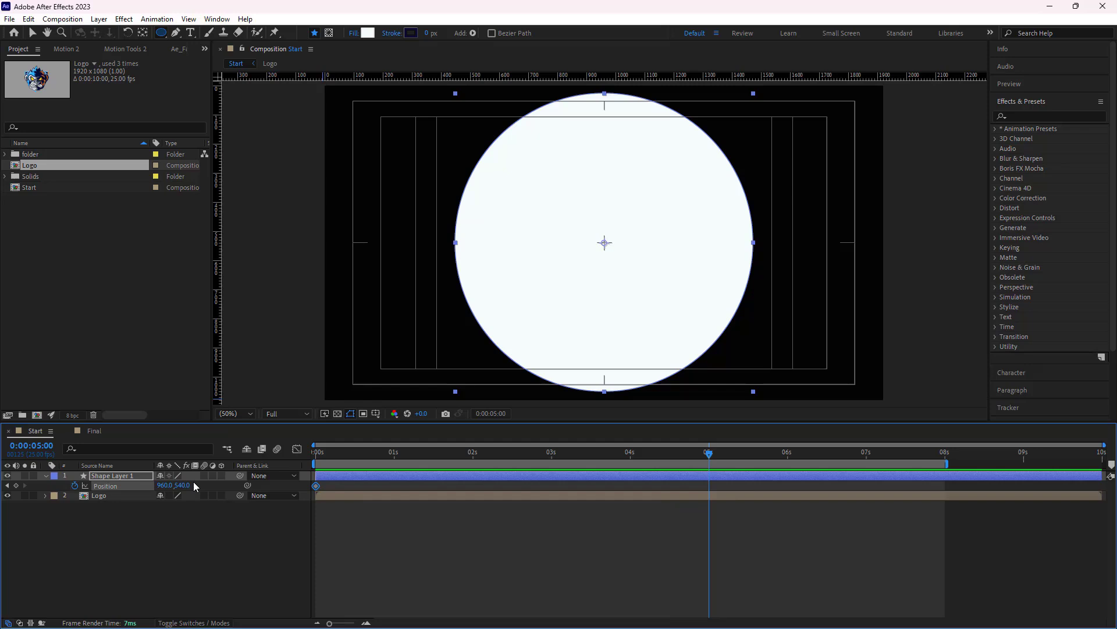
pyautogui.moveTo(193, 486); pyautogui.dragTo(501, 526)
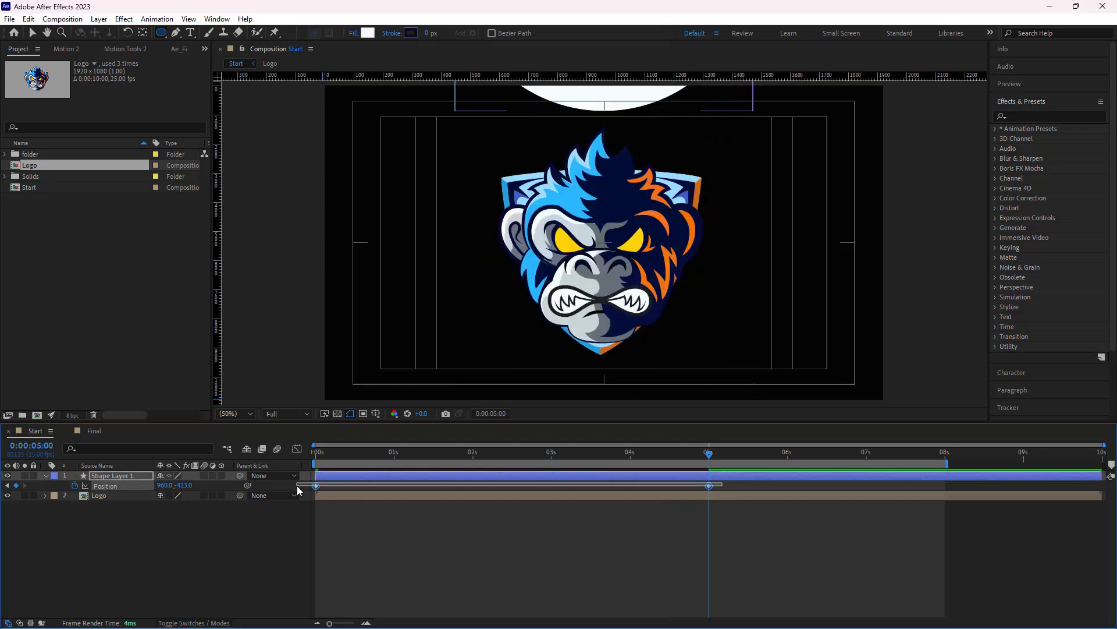
# Time-reverse the circle's position keyframes so it slides down, then preview it
pyautogui.moveTo(297, 490); pyautogui.dragTo(298, 490)
pyautogui.rightClick(315, 485)
pyautogui.moveTo(375, 474)
pyautogui.click(512, 595)
pyautogui.click(684, 453)
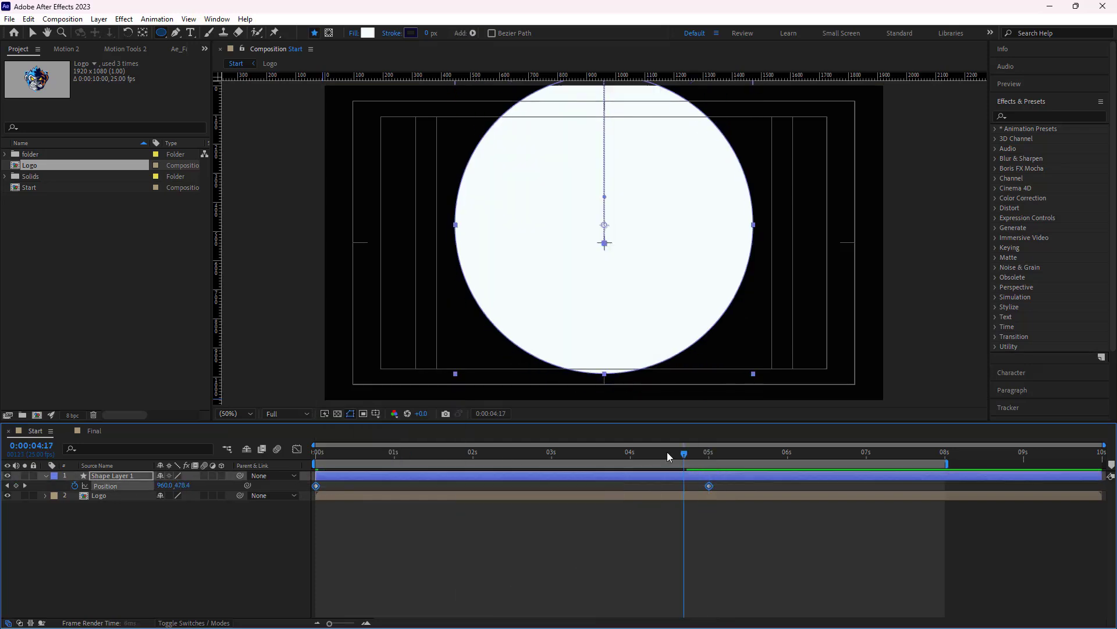
pyautogui.click(278, 521)
pyautogui.press('Home')
pyautogui.press('space')
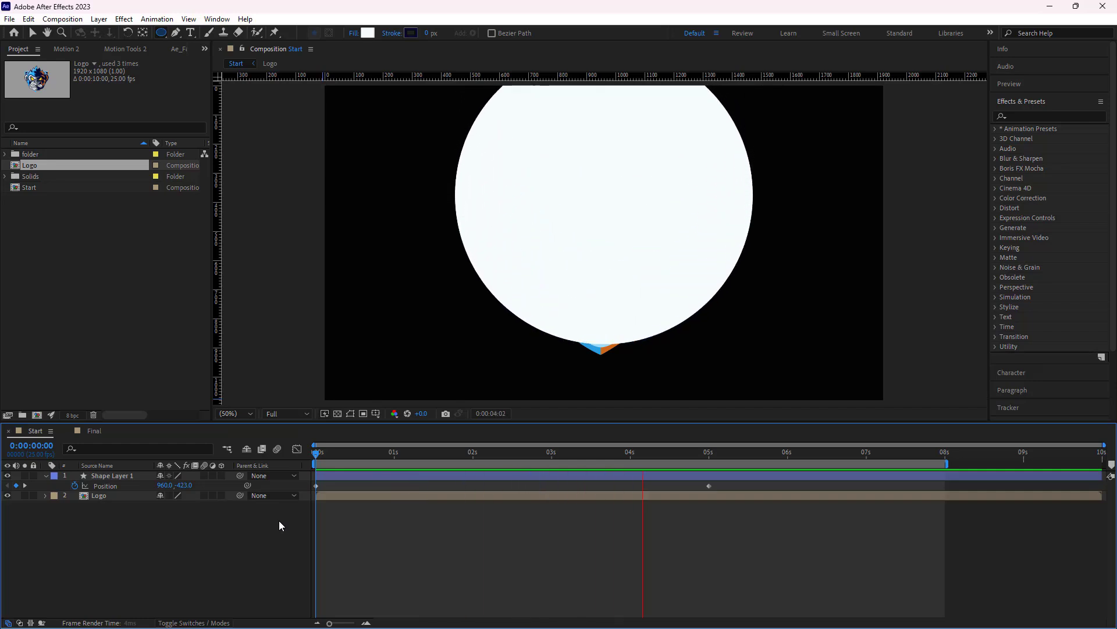
pyautogui.press('space')
# Set Shape Layer 1 as the Logo layer's track matte and preview the reveal
pyautogui.press("'")
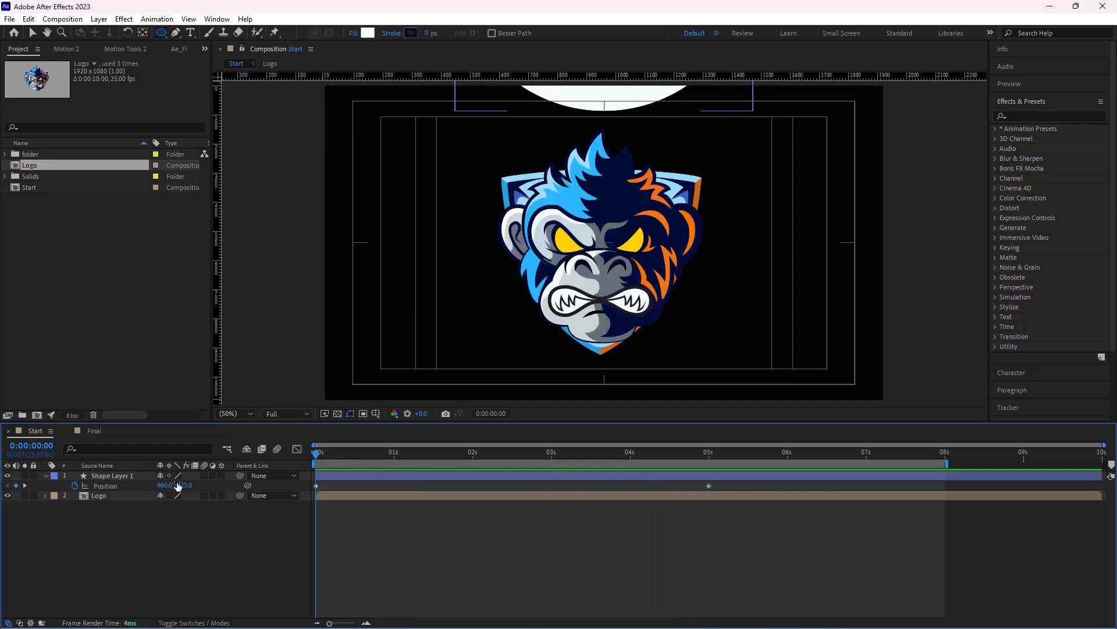
pyautogui.click(46, 475)
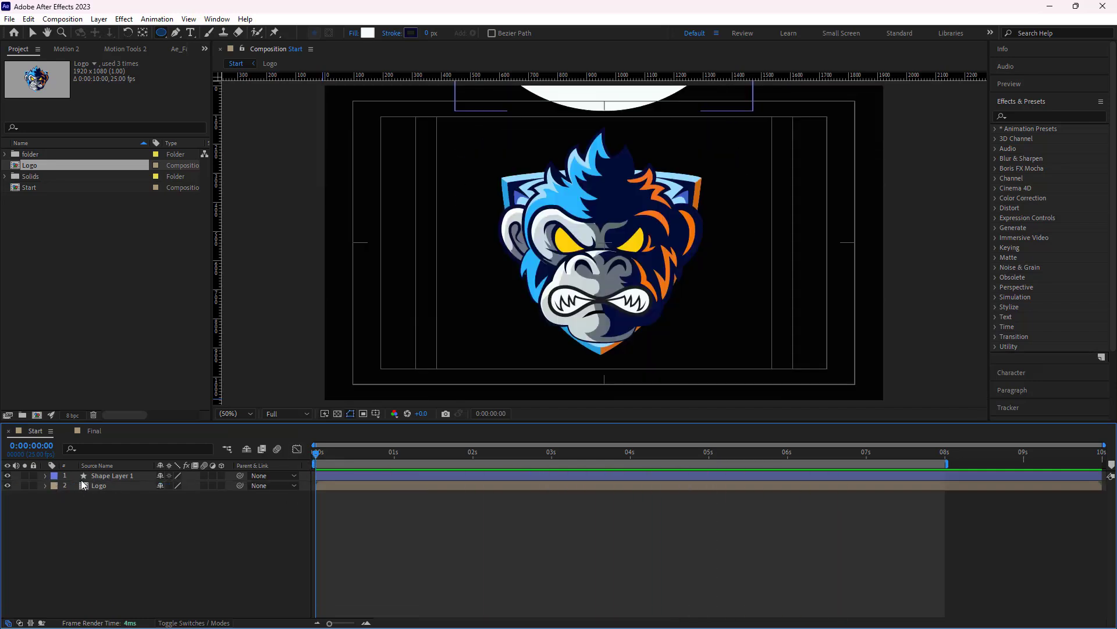
pyautogui.click(207, 623)
pyautogui.moveTo(199, 485); pyautogui.dragTo(200, 476)
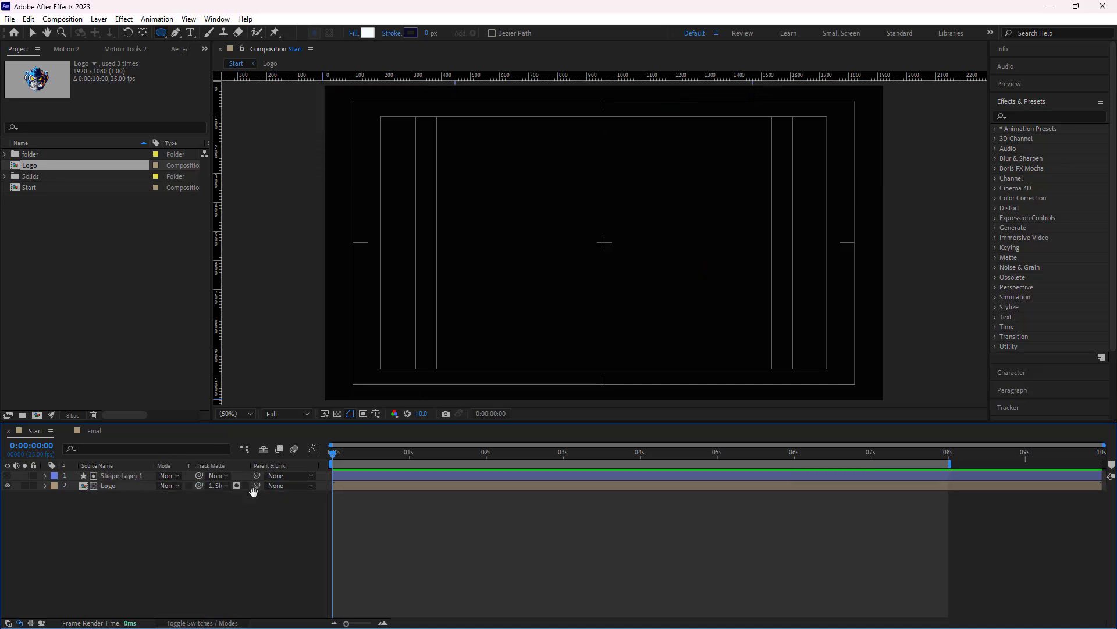
pyautogui.press("'")
pyautogui.press('space')
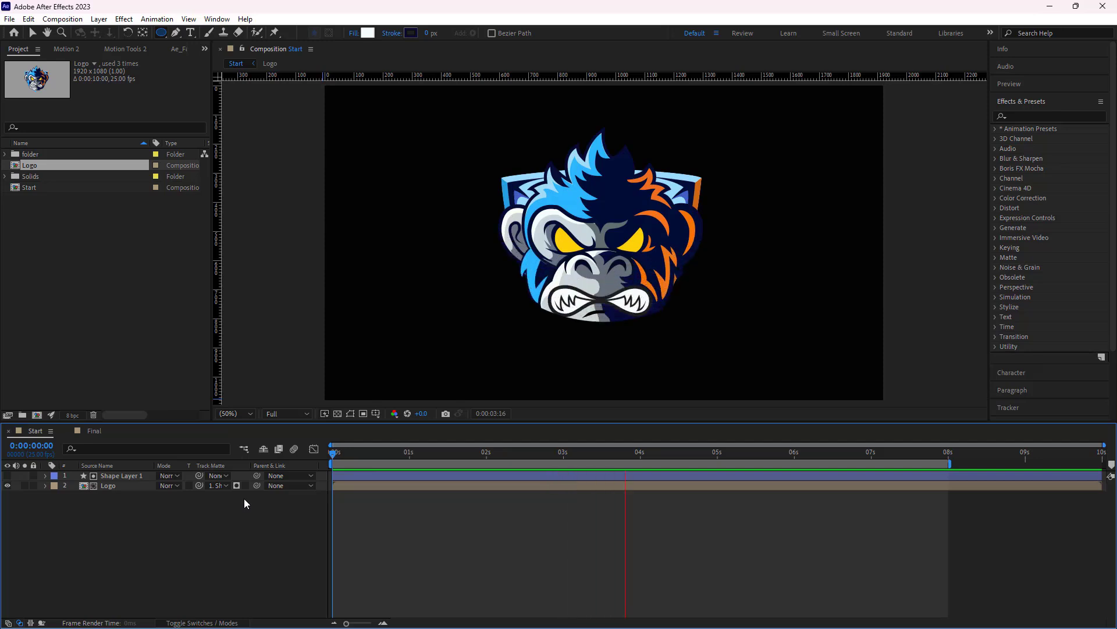
# Add Turbulent Displace to the circle with amount 200, size 30 and complexity 10
pyautogui.moveTo(332, 493); pyautogui.dragTo(582, 477)
pyautogui.click(120, 475)
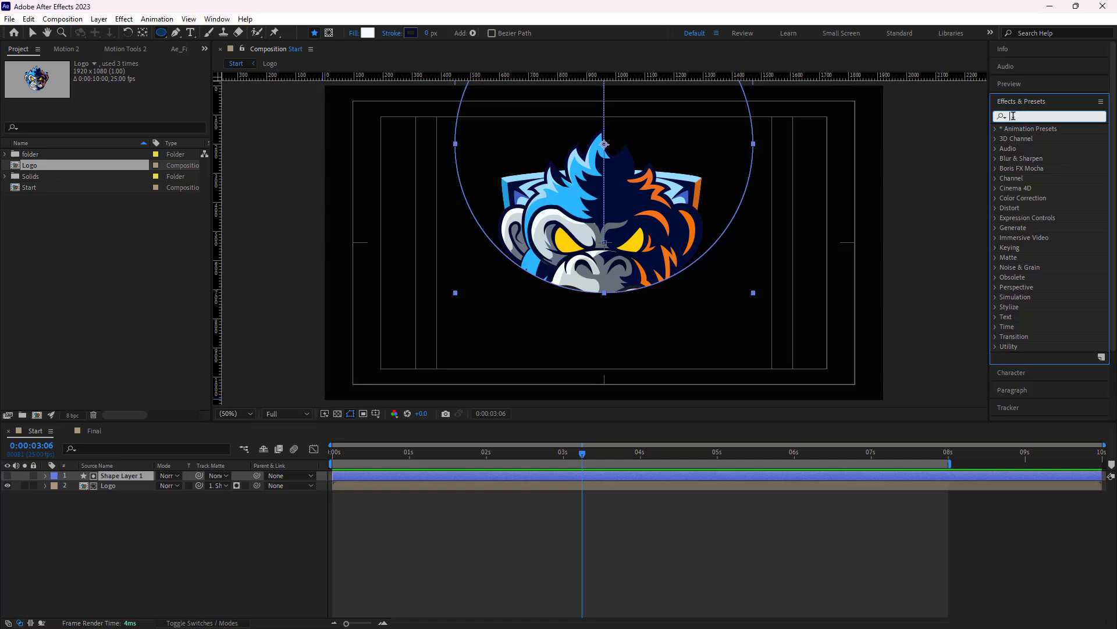
pyautogui.click(1048, 117)
pyautogui.write('Turbu')
pyautogui.moveTo(1048, 139); pyautogui.dragTo(117, 476)
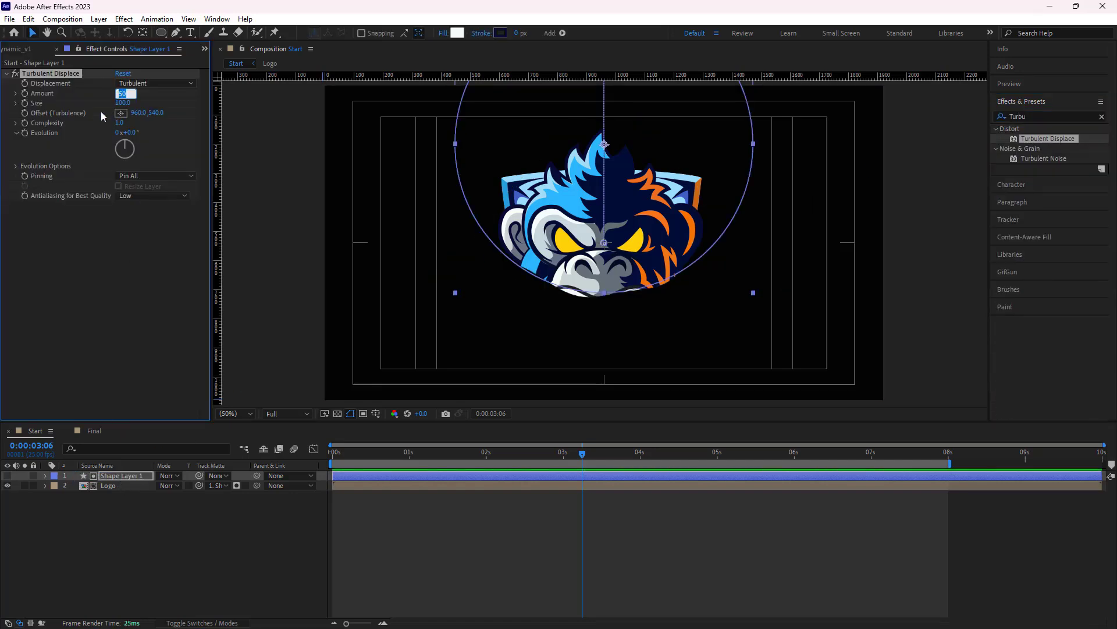
pyautogui.write('200')
pyautogui.press('Return')
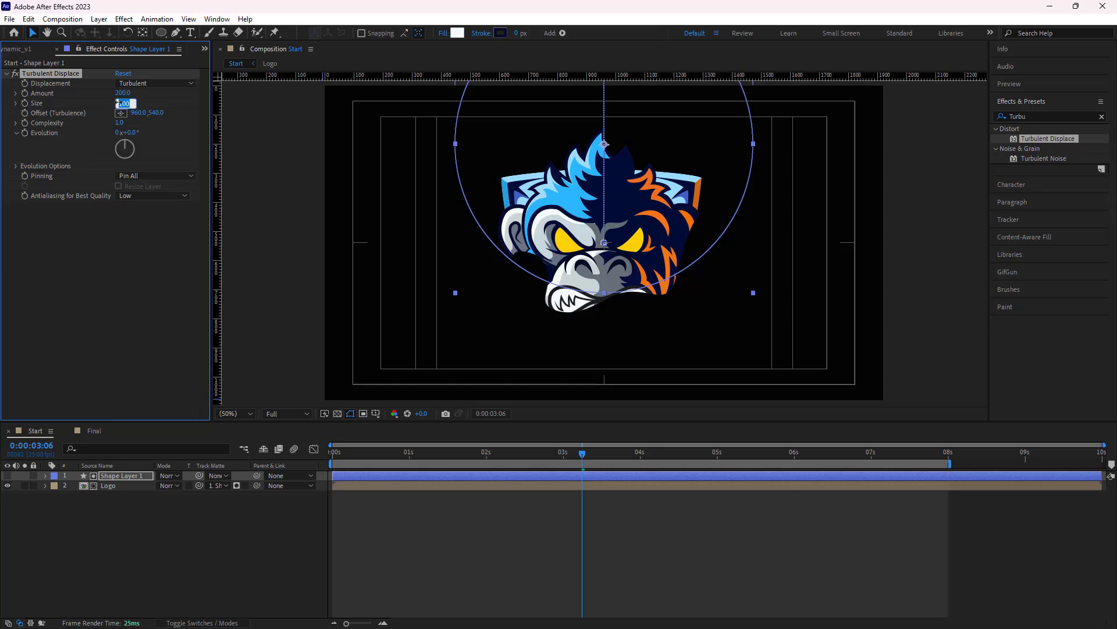
pyautogui.write('30')
pyautogui.press('Tab')
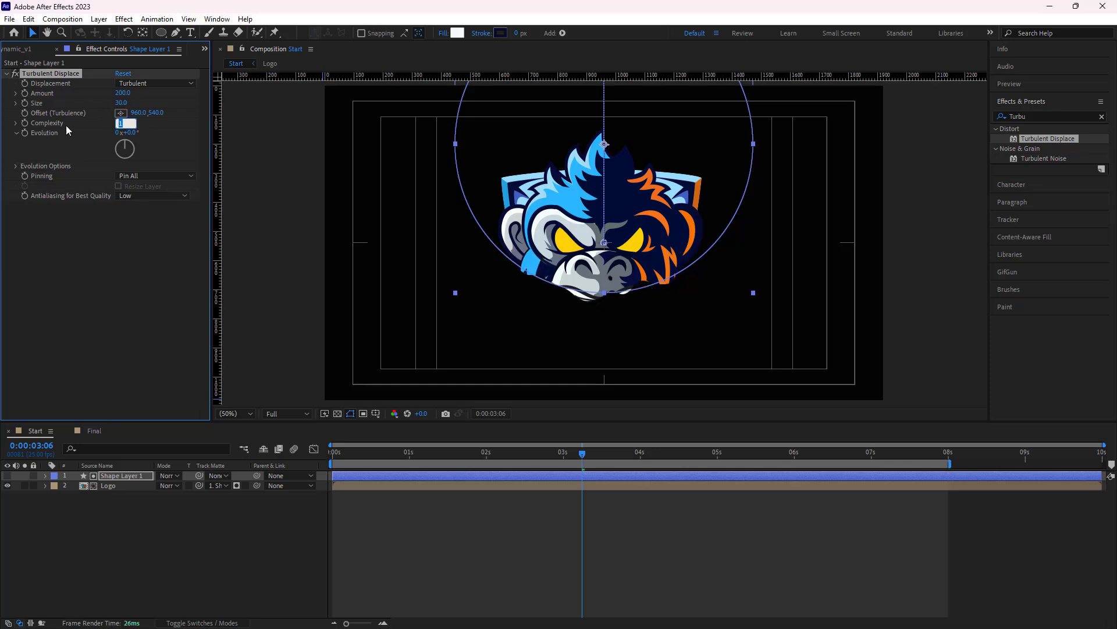
pyautogui.write('10')
pyautogui.press('Return')
# Add Mosaic to the circle with 40 horizontal and 20 vertical blocks
pyautogui.moveTo(581, 456); pyautogui.dragTo(563, 502)
pyautogui.click(1102, 117)
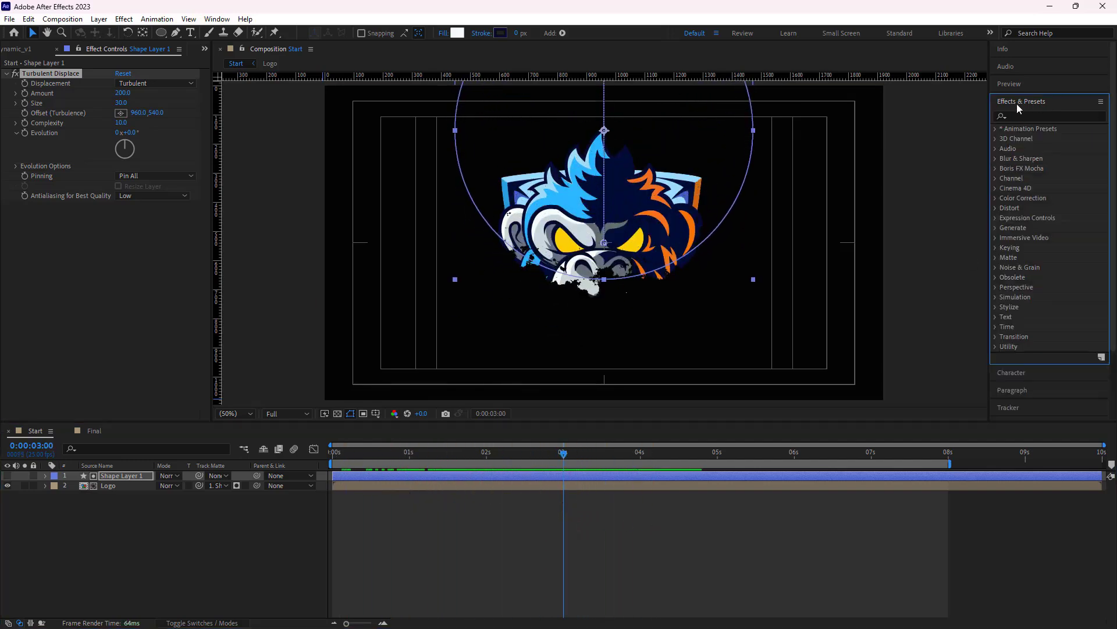
pyautogui.click(1013, 117)
pyautogui.write('mosai')
pyautogui.moveTo(1031, 169); pyautogui.dragTo(123, 476)
pyautogui.click(118, 215)
pyautogui.write('40')
pyautogui.press('Return')
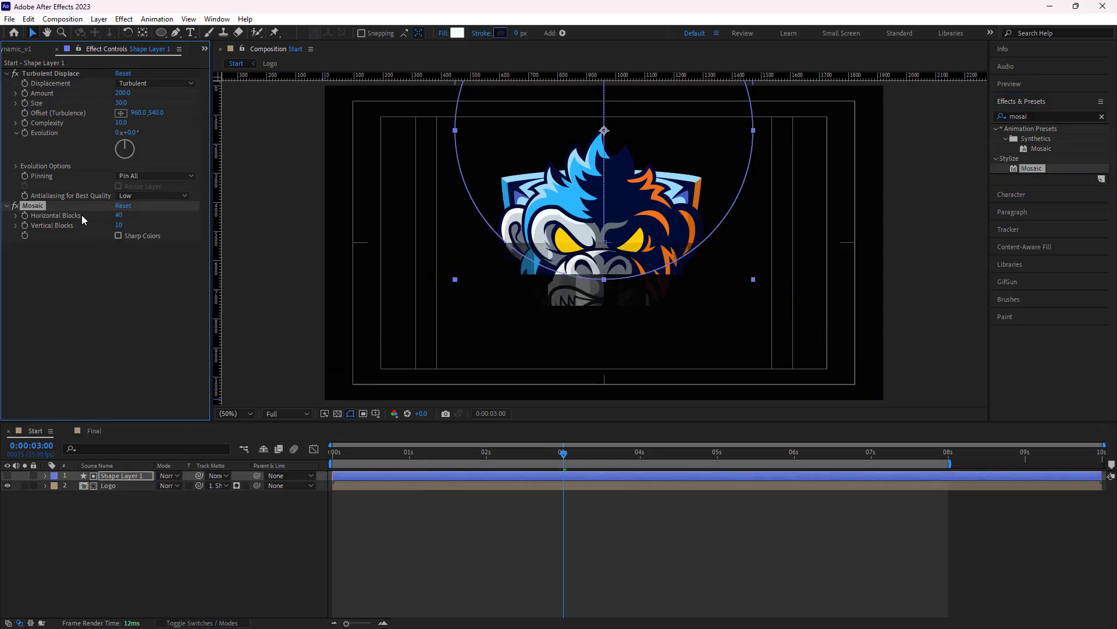
pyautogui.click(119, 226)
pyautogui.write('20')
pyautogui.press('Return')
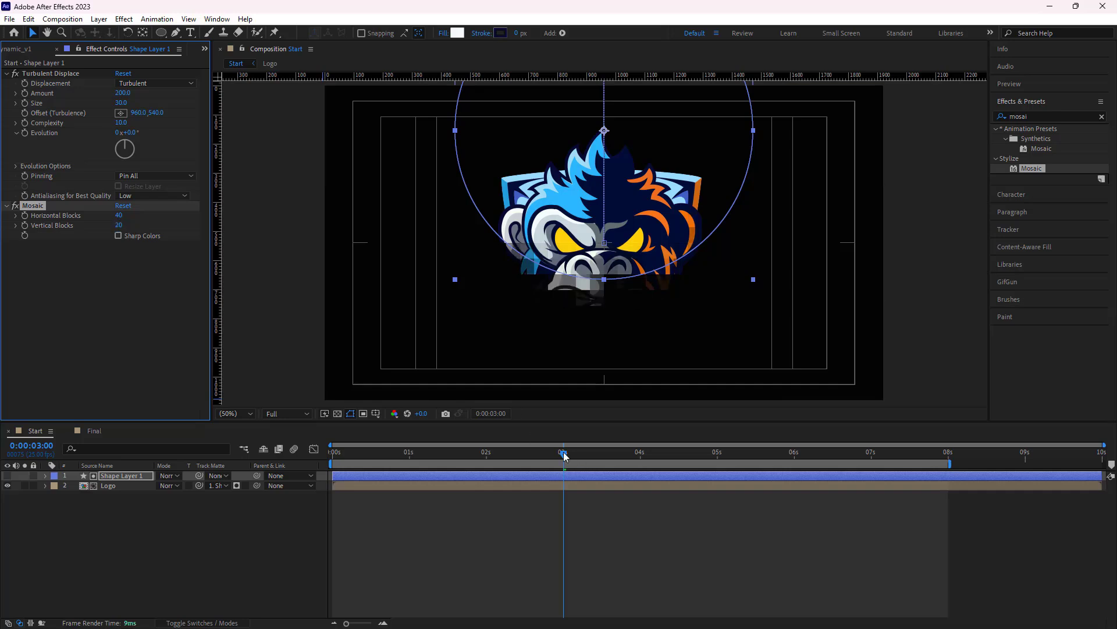
# Add Sharpen at amount 350 to the circle and select both layers
pyautogui.moveTo(563, 451); pyautogui.dragTo(533, 456)
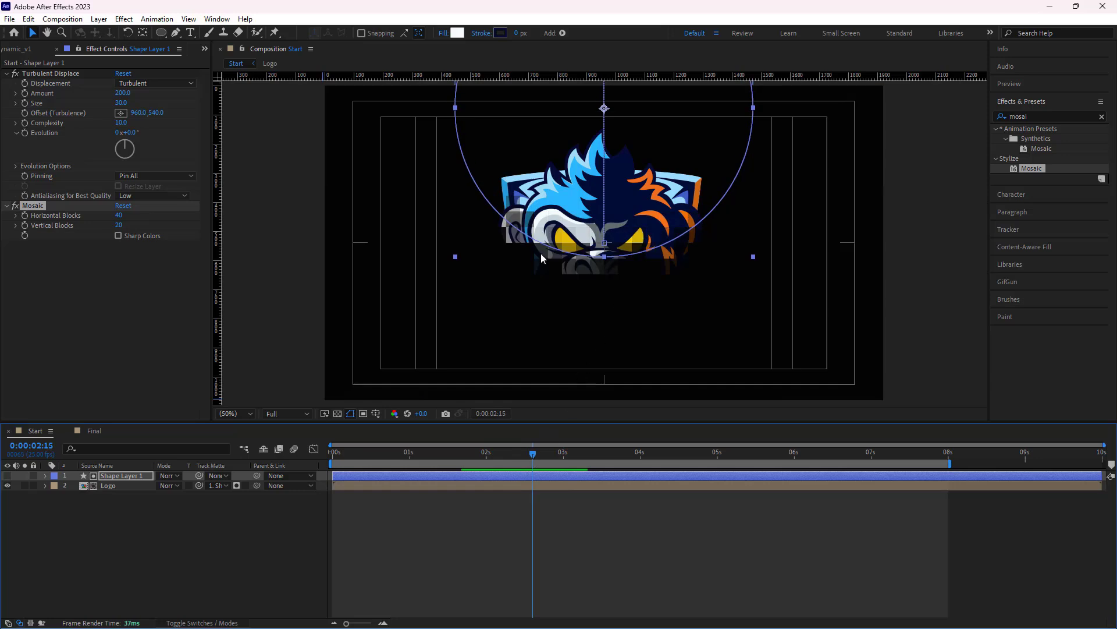
pyautogui.click(995, 116)
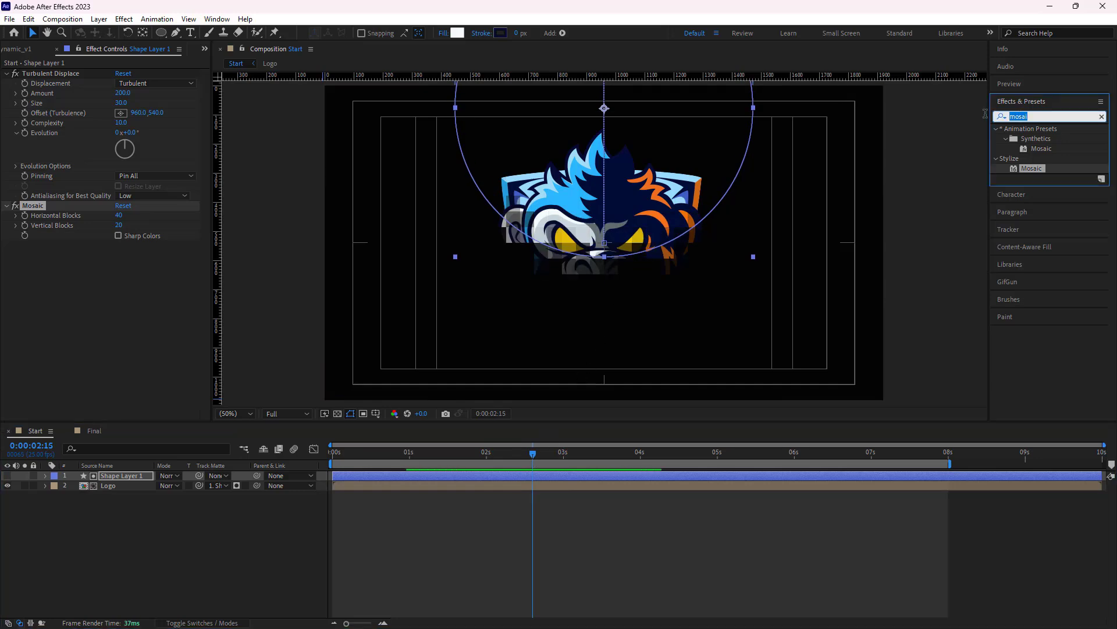
pyautogui.write('sharpen')
pyautogui.moveTo(1043, 140); pyautogui.dragTo(102, 473)
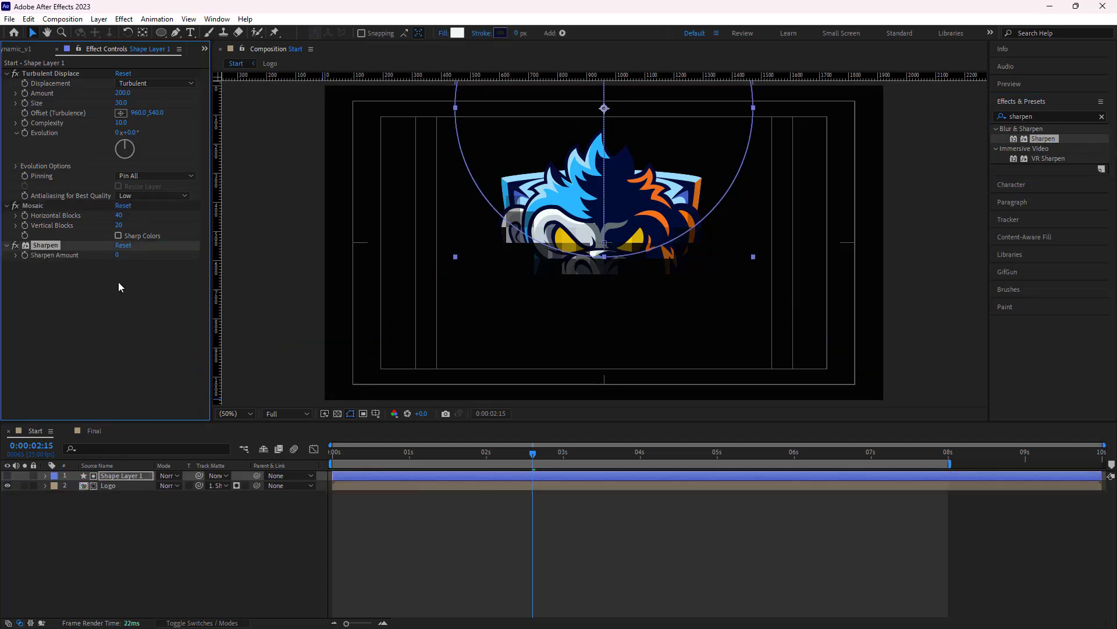
pyautogui.write('350')
pyautogui.press('Return')
pyautogui.moveTo(532, 453); pyautogui.dragTo(522, 491)
pyautogui.click(181, 501)
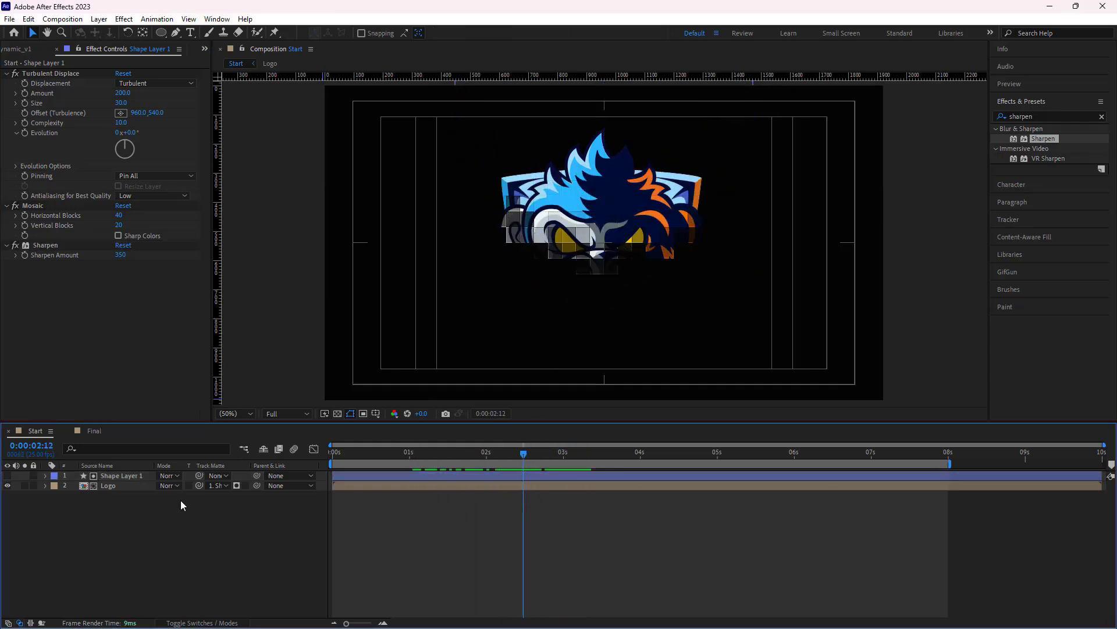
pyautogui.moveTo(188, 506); pyautogui.dragTo(90, 482)
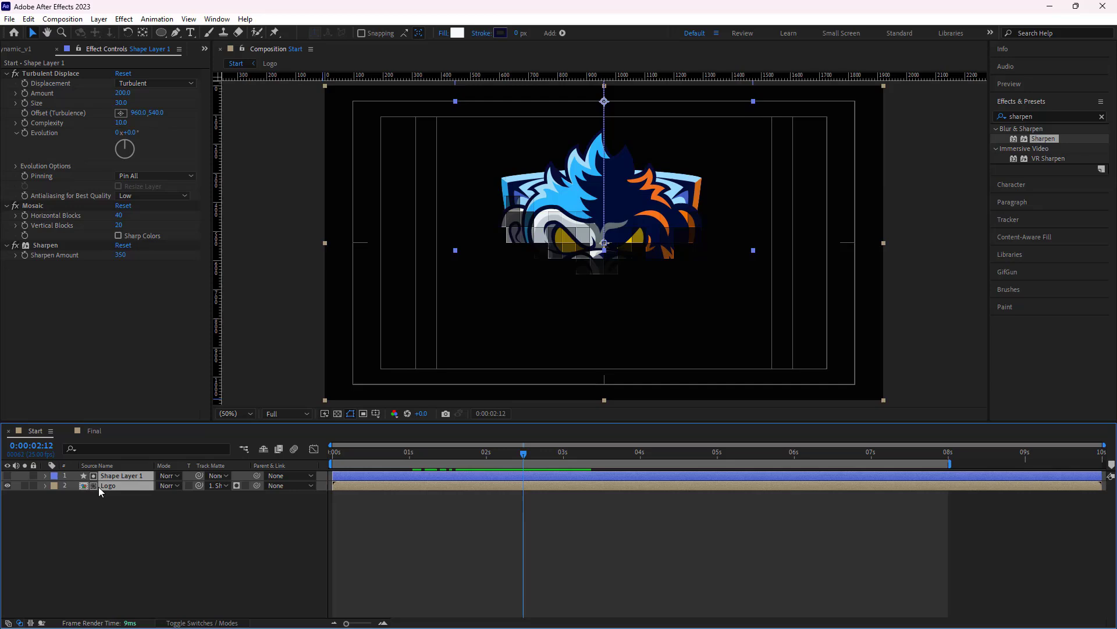
# Pre-compose both layers into a new Logo Reveal composition
pyautogui.rightClick(99, 487)
pyautogui.click(144, 409)
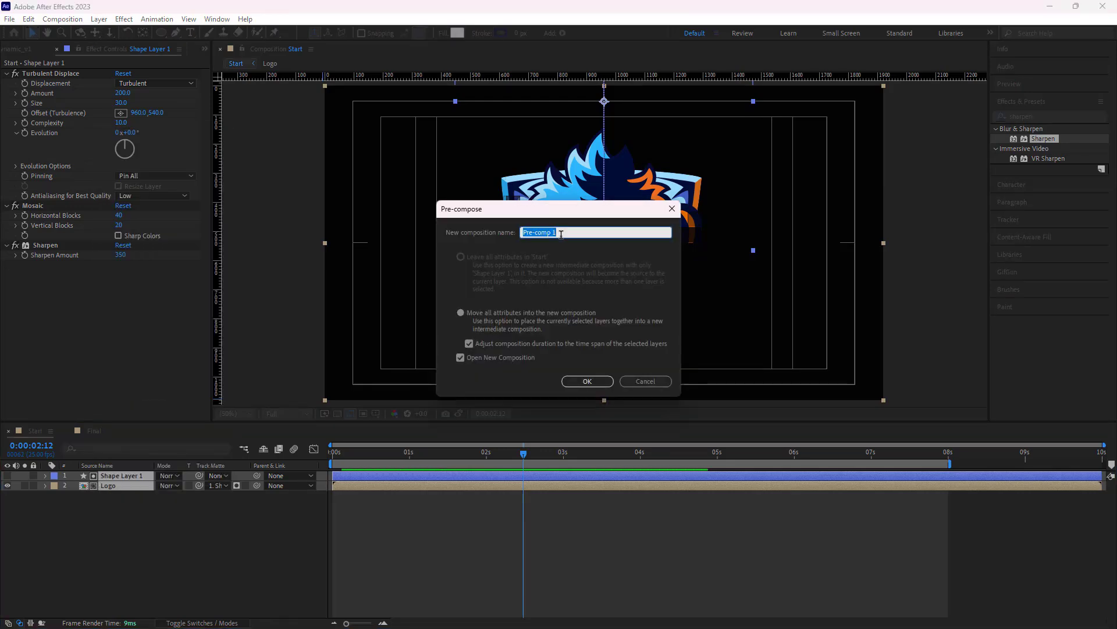
pyautogui.write('Logo Reveal')
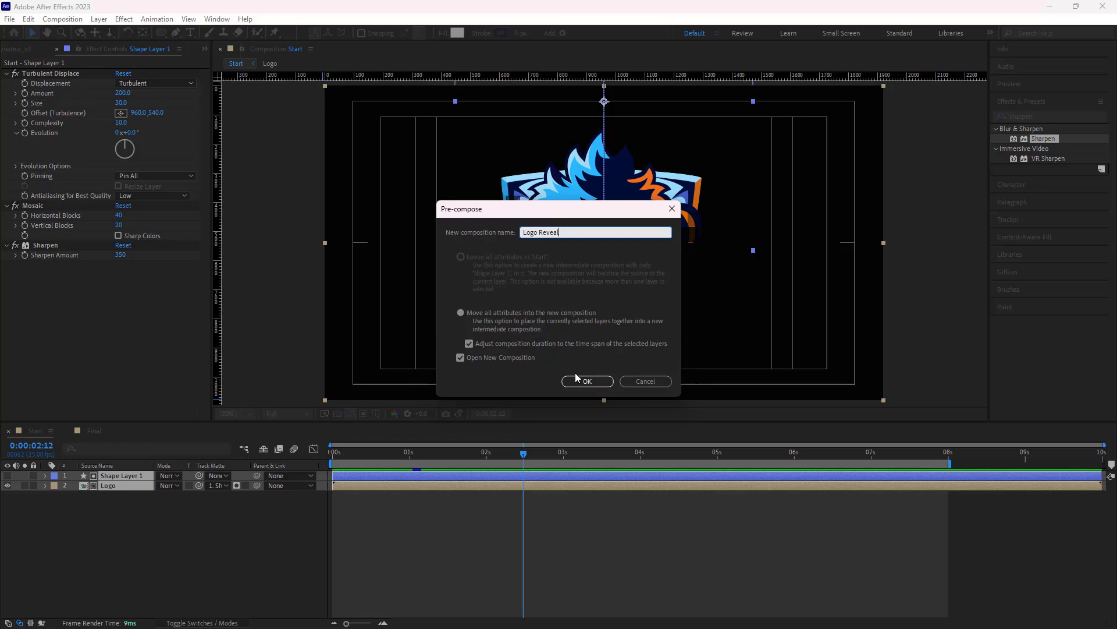
pyautogui.click(576, 380)
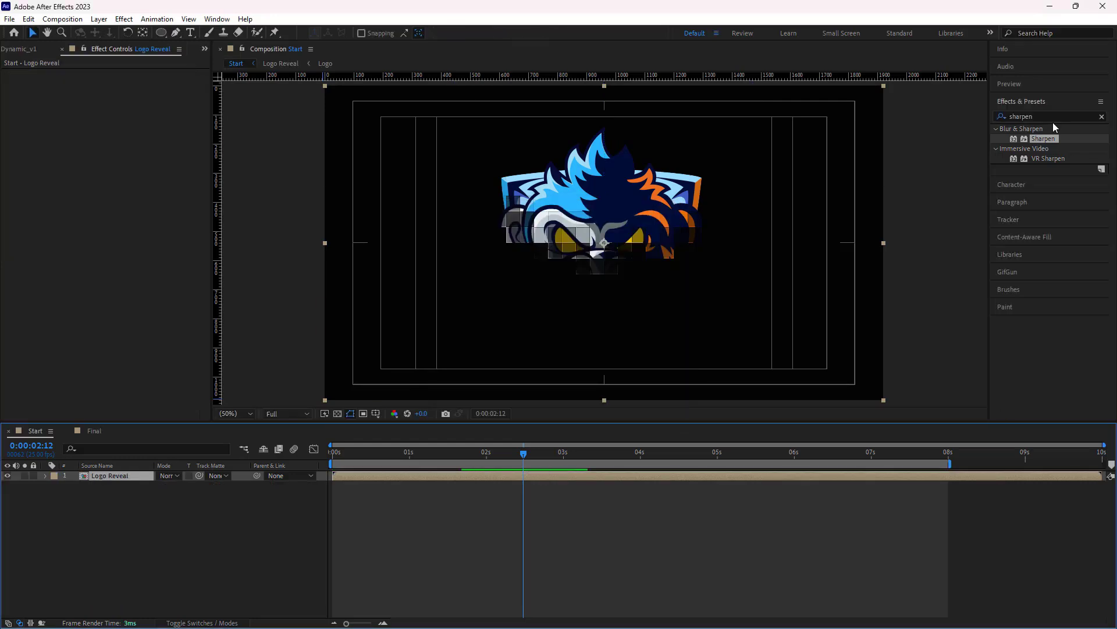
# Apply a white Fill effect to the Logo Reveal layer
pyautogui.click(1102, 116)
pyautogui.click(1041, 116)
pyautogui.write('Fill')
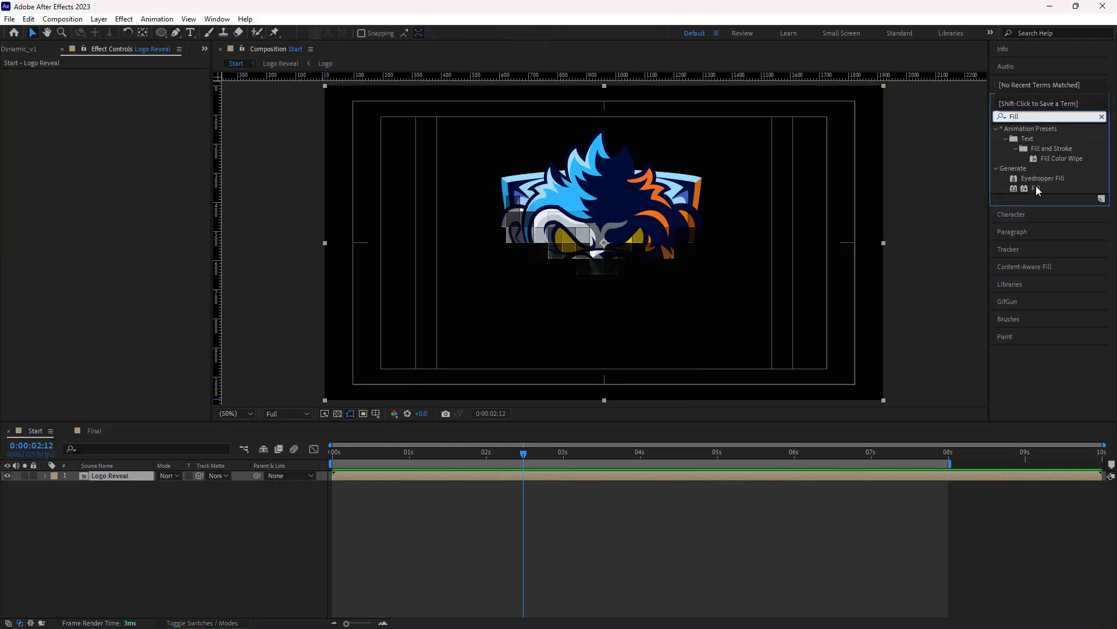
pyautogui.moveTo(1036, 186); pyautogui.dragTo(114, 473)
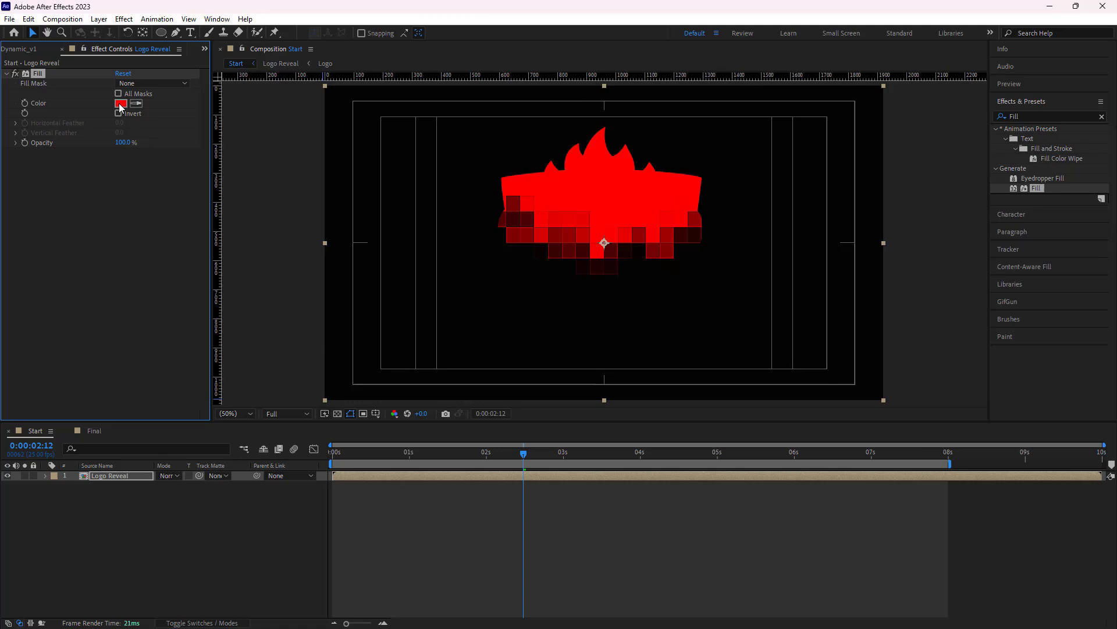
pyautogui.click(121, 105)
pyautogui.click(700, 204)
pyautogui.click(948, 204)
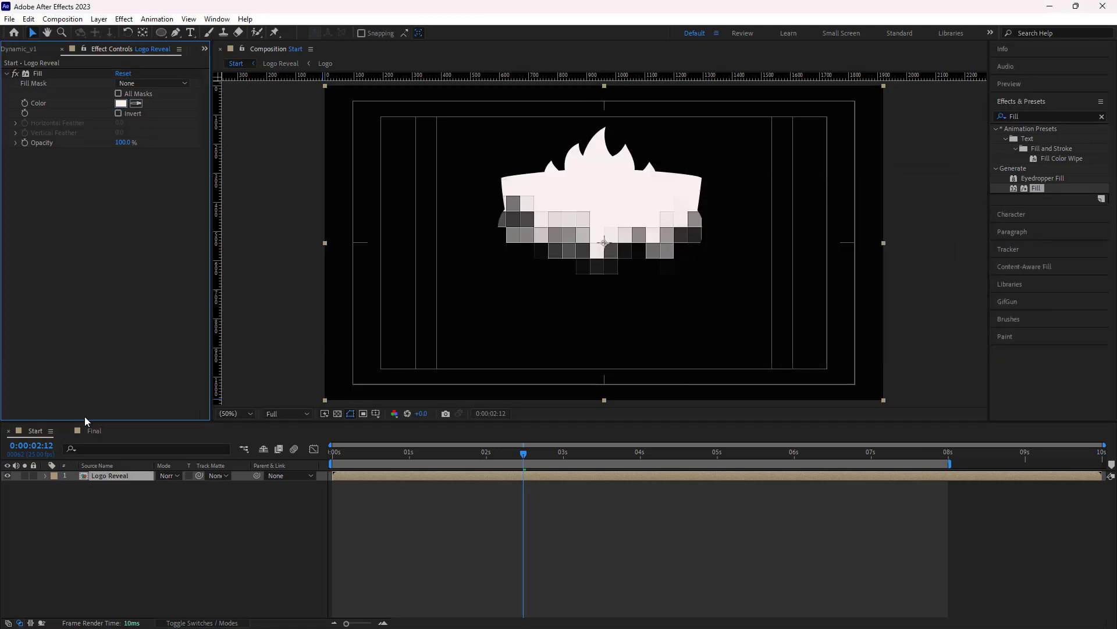
# Duplicate Logo Reveal and matte the lower copy with the top copy, inverted
pyautogui.click(87, 476)
pyautogui.hotkey('ctrl', 'd')
pyautogui.click(89, 486)
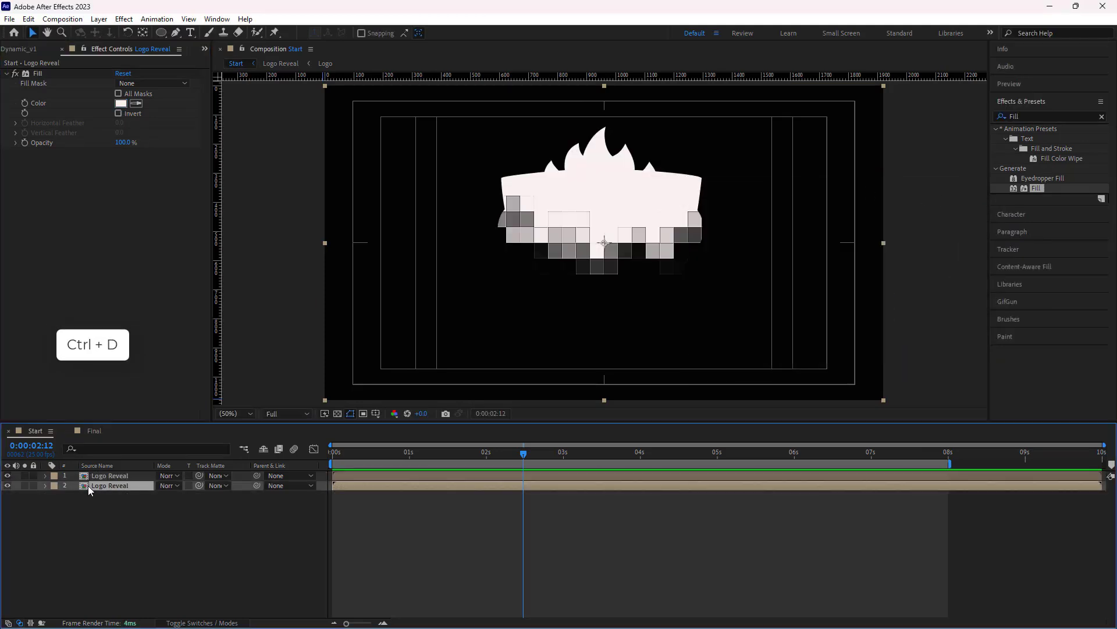
pyautogui.moveTo(132, 492); pyautogui.dragTo(111, 476)
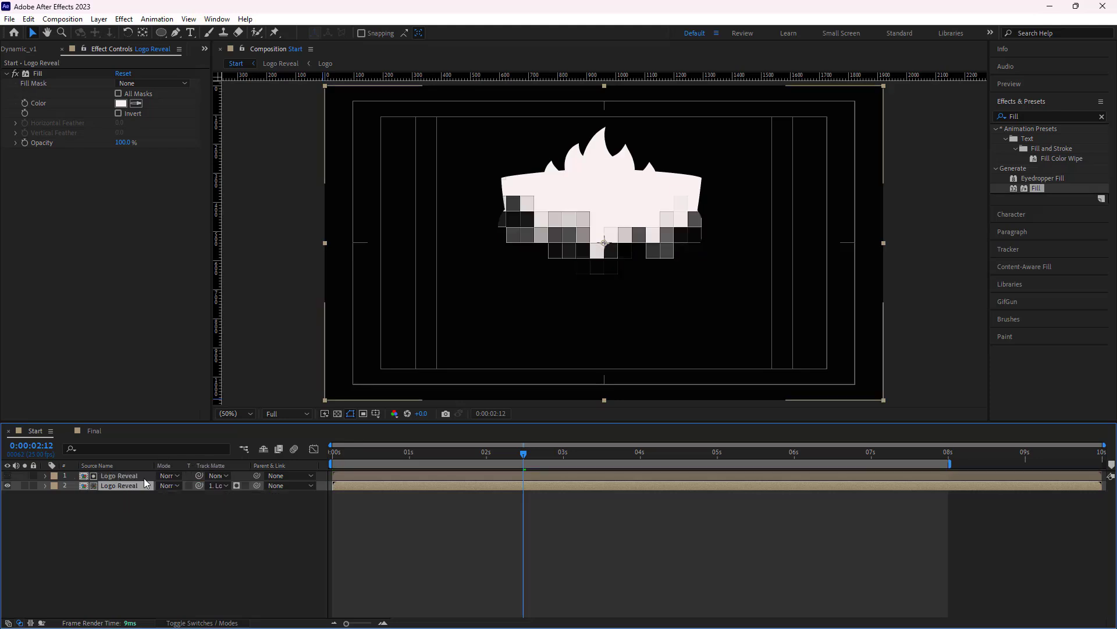
pyautogui.click(245, 486)
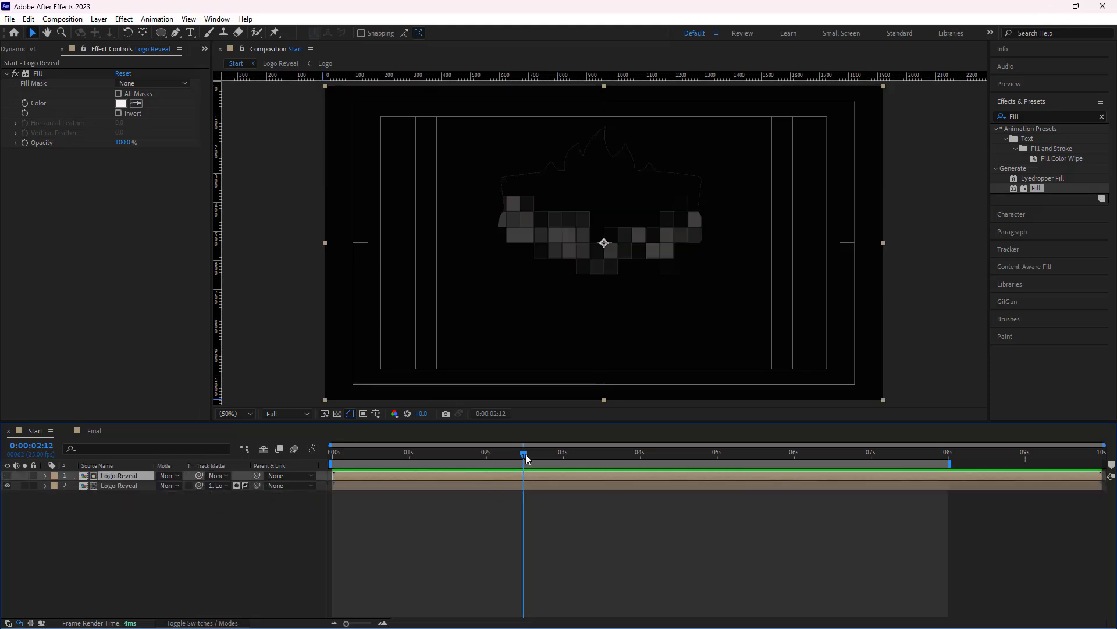
# Trim the top copy to start at frame 10 and preview the reveal
pyautogui.moveTo(524, 454); pyautogui.dragTo(316, 460)
pyautogui.hotkey('shift', 'pagedown')
pyautogui.hotkey('alt', '[')
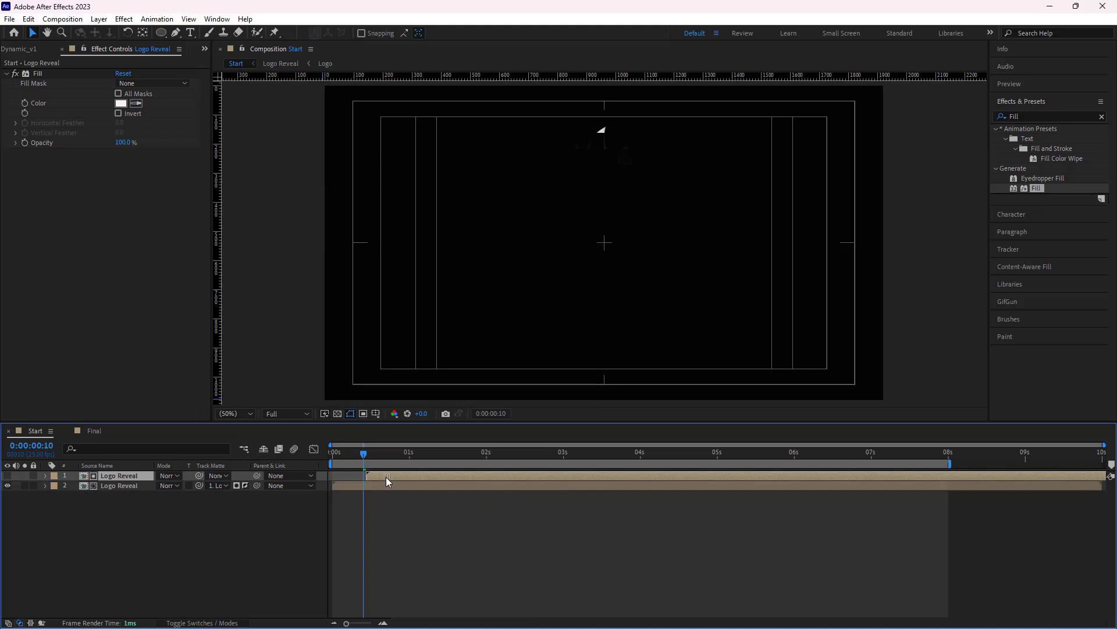
pyautogui.press('Home')
pyautogui.press('space')
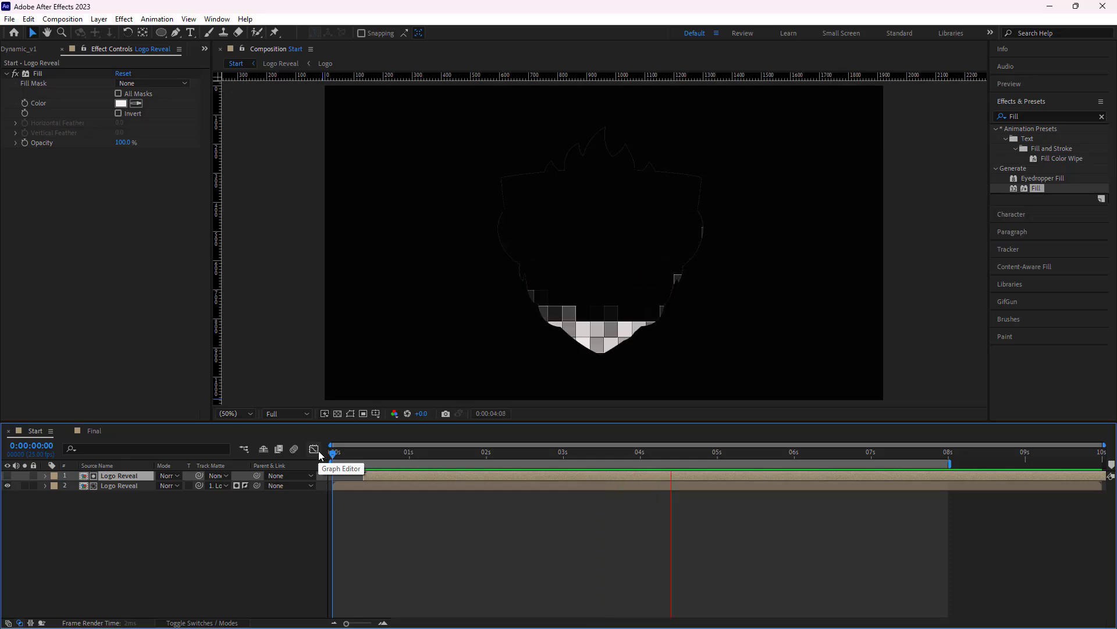
pyautogui.moveTo(466, 452); pyautogui.dragTo(554, 504)
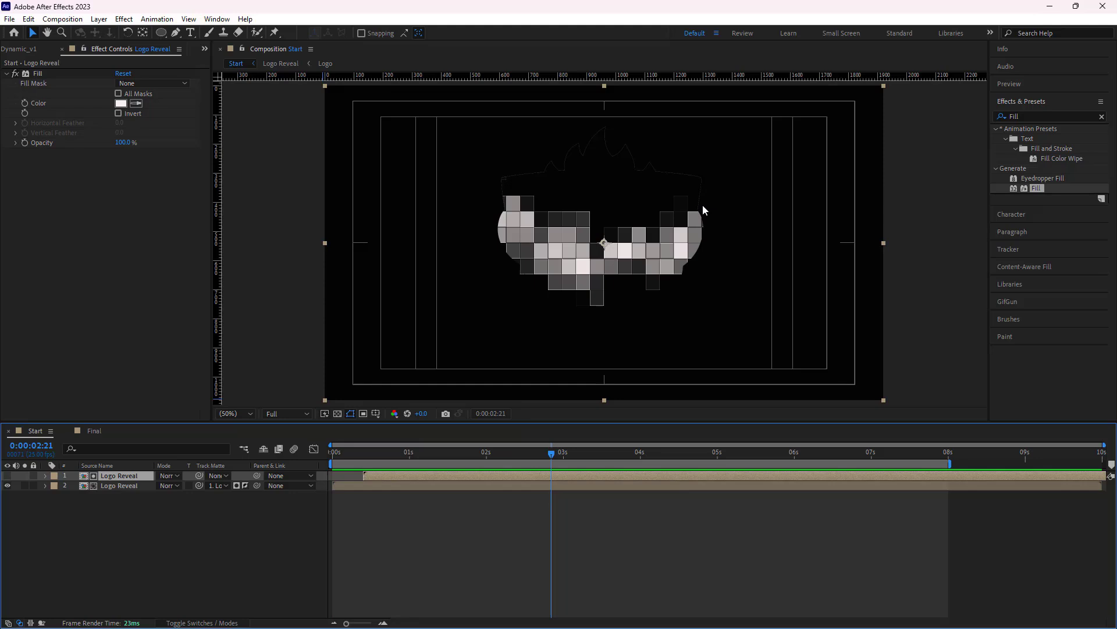
# Add Minimax to the lower Logo Reveal: Minimum, Alpha and Color, radius 1
pyautogui.hotkey('ctrl', 'Down')
pyautogui.click(1025, 117)
pyautogui.write('min')
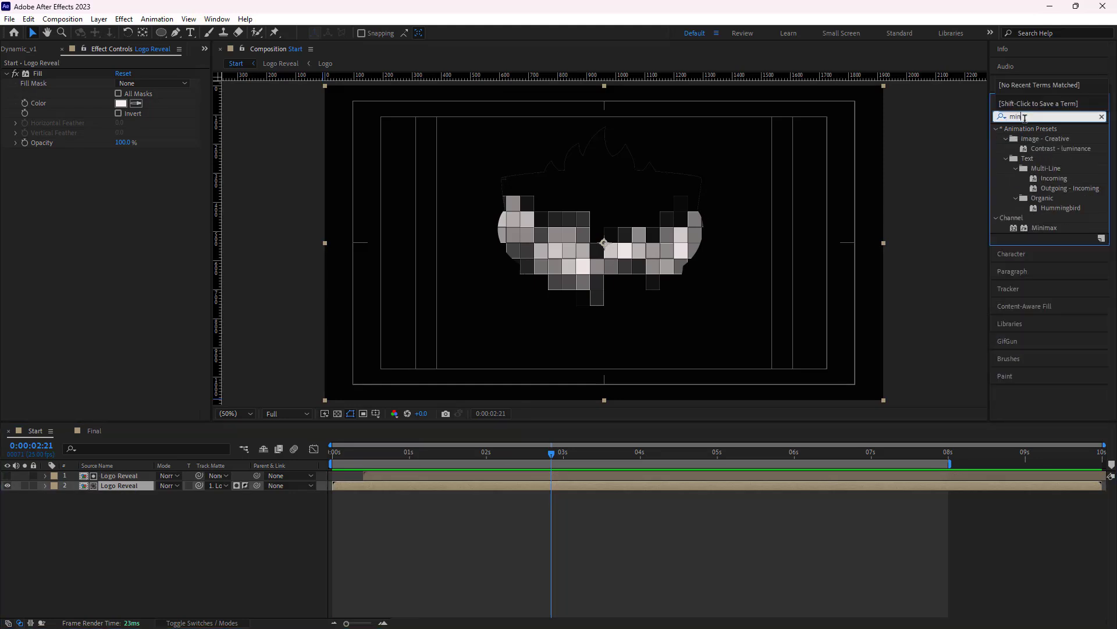
pyautogui.write('ima')
pyautogui.moveTo(1044, 139); pyautogui.dragTo(138, 487)
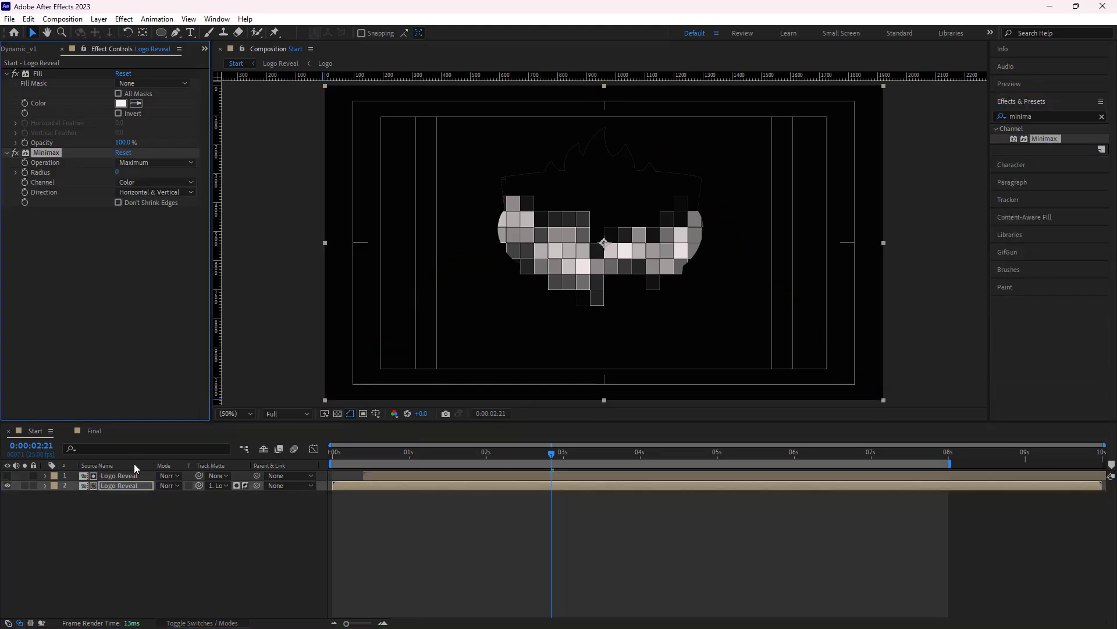
pyautogui.click(130, 163)
pyautogui.click(132, 176)
pyautogui.click(122, 182)
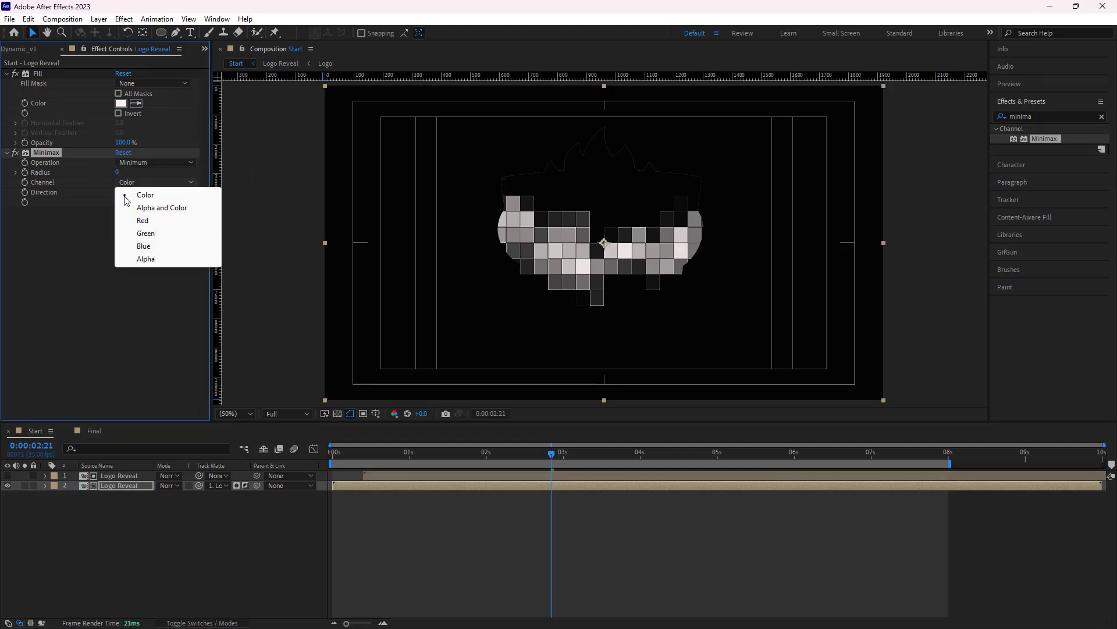
pyautogui.click(130, 207)
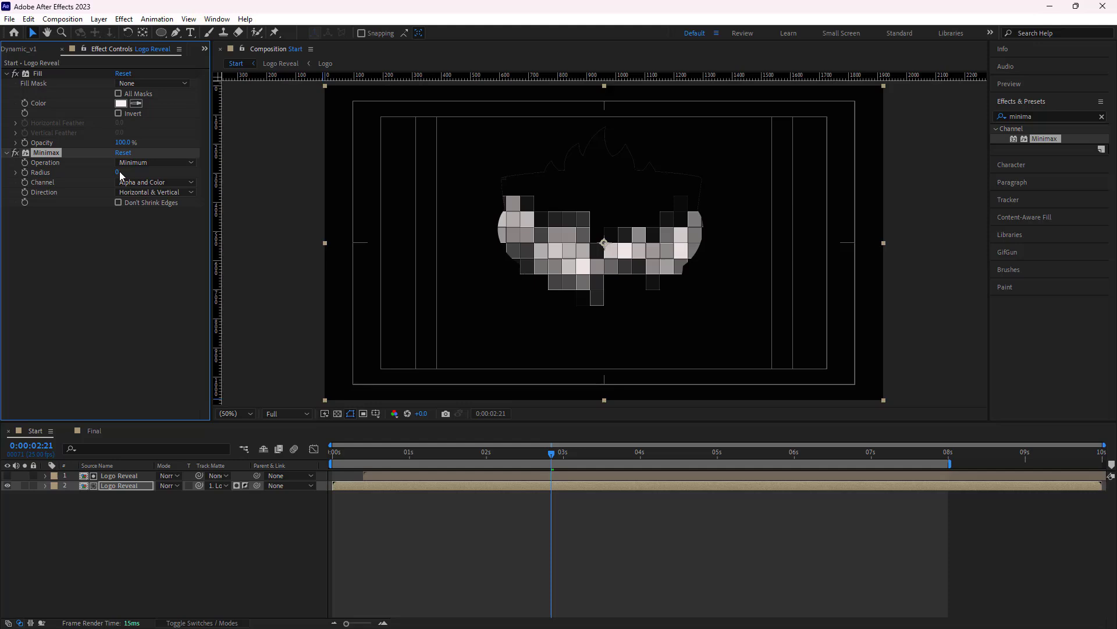
pyautogui.click(118, 172)
pyautogui.write('1')
pyautogui.press('Return')
pyautogui.click(496, 452)
pyautogui.moveTo(478, 446); pyautogui.dragTo(444, 474)
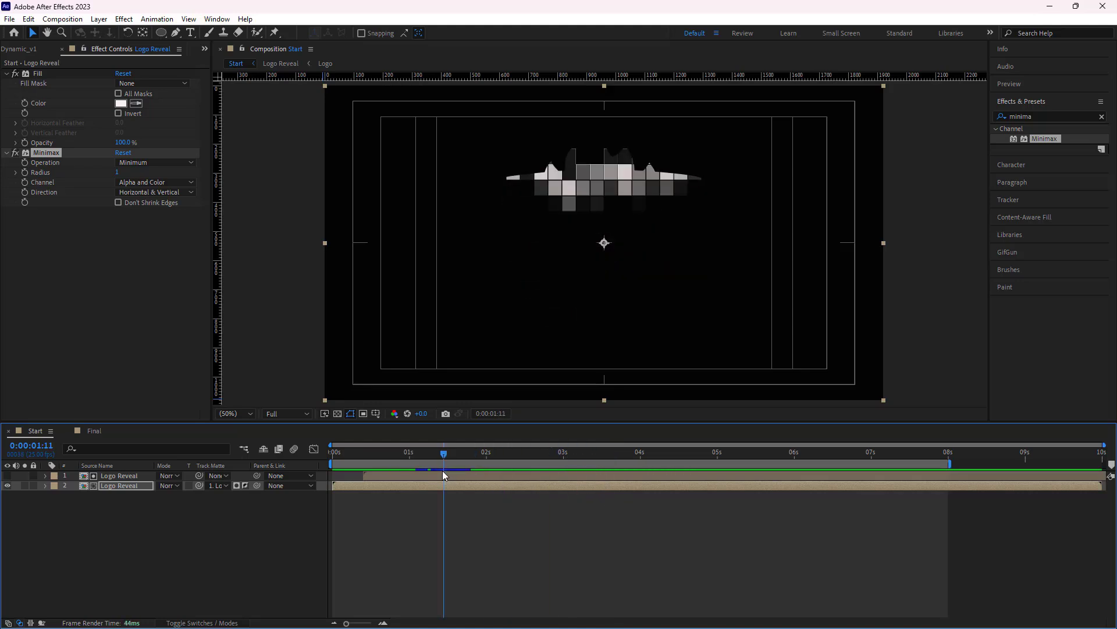
# Pre-compose both Logo Reveal layers into a Mosaic Scan composition
pyautogui.moveTo(193, 506); pyautogui.dragTo(103, 473)
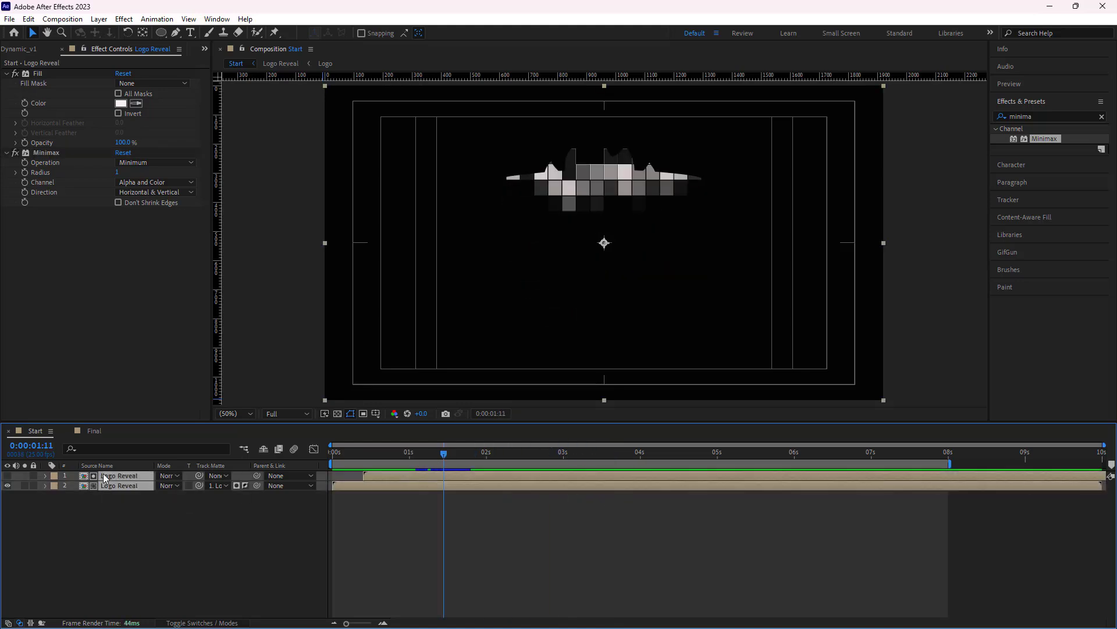
pyautogui.rightClick(103, 473)
pyautogui.click(132, 393)
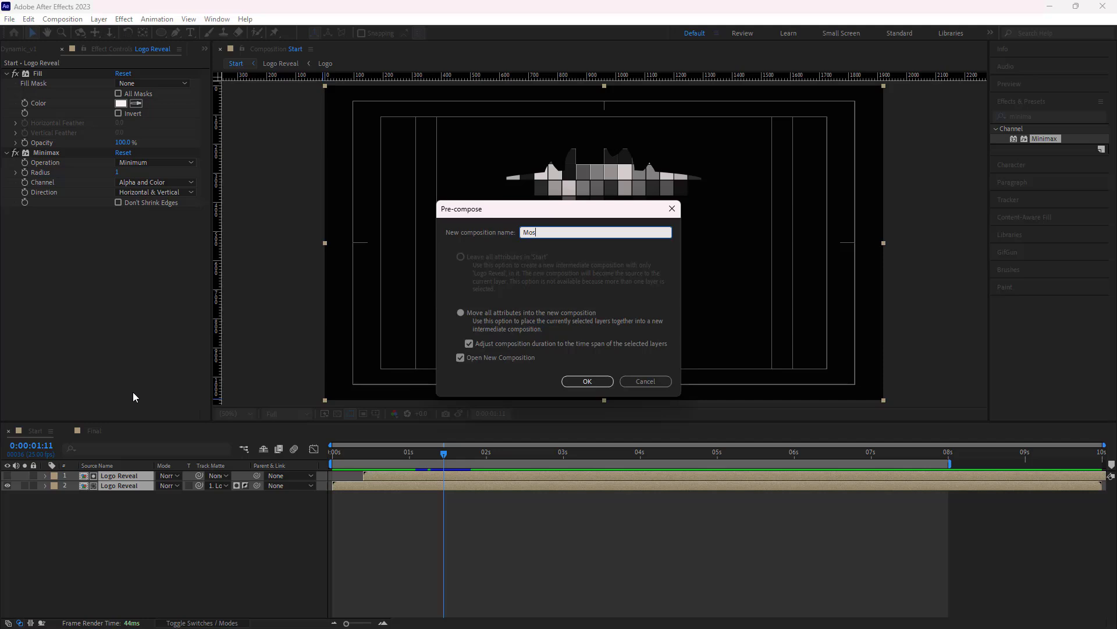
pyautogui.press('Return')
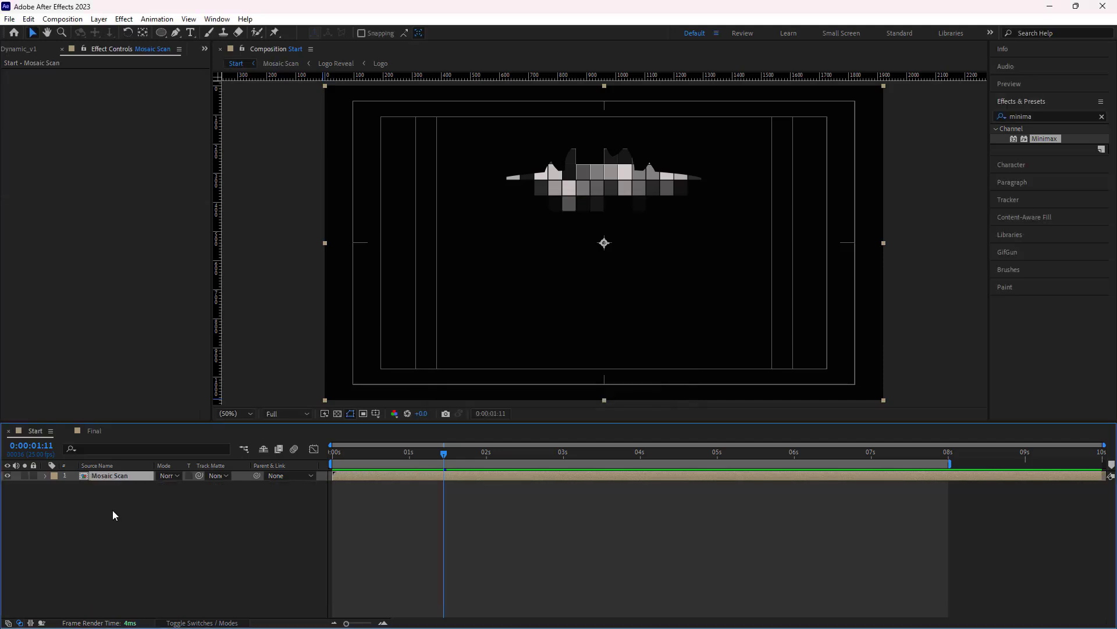
# Add the Logo Reveal composition from the Project panel beneath Mosaic Scan
pyautogui.click(203, 48)
pyautogui.click(217, 61)
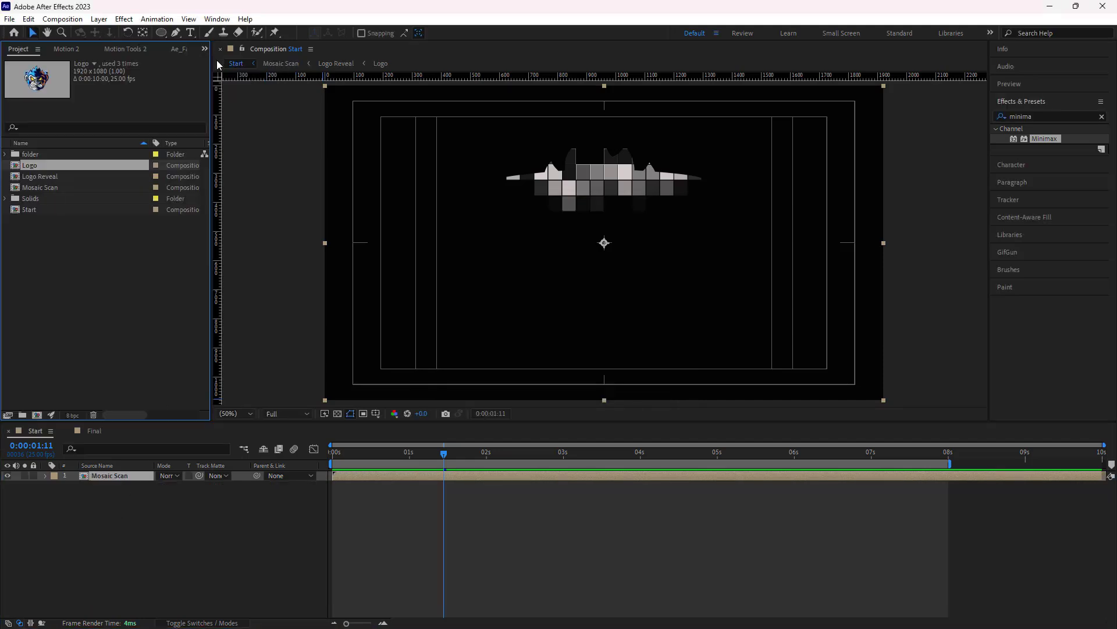
pyautogui.moveTo(47, 177); pyautogui.dragTo(33, 490)
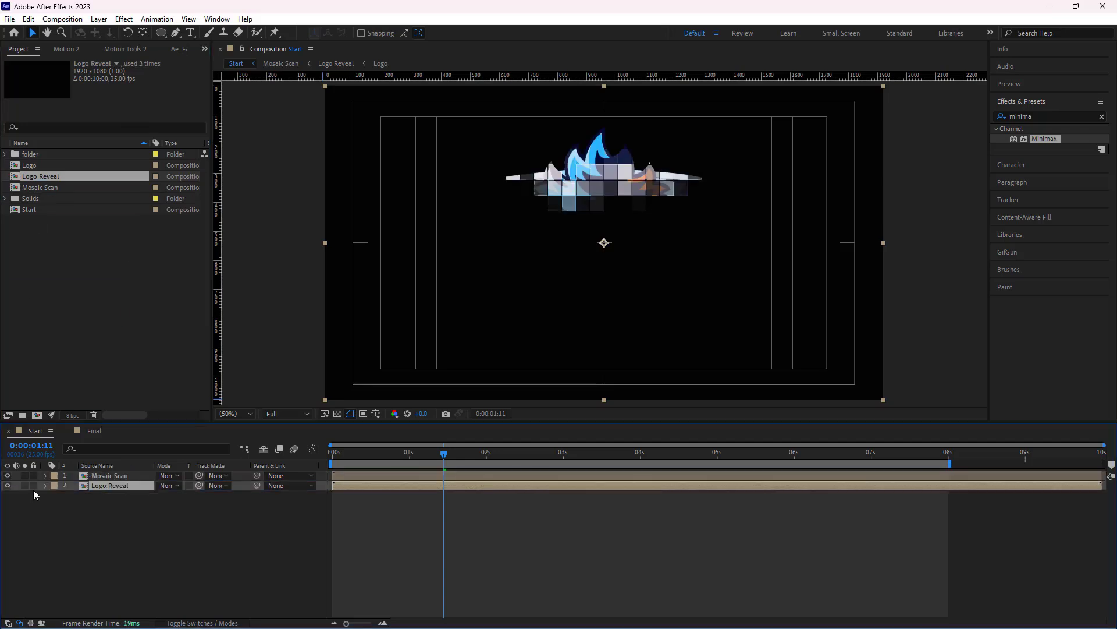
# Switch Mosaic Scan's blend mode to Screen and preview, stopping at 0:00:03:00
pyautogui.click(169, 476)
pyautogui.click(250, 259)
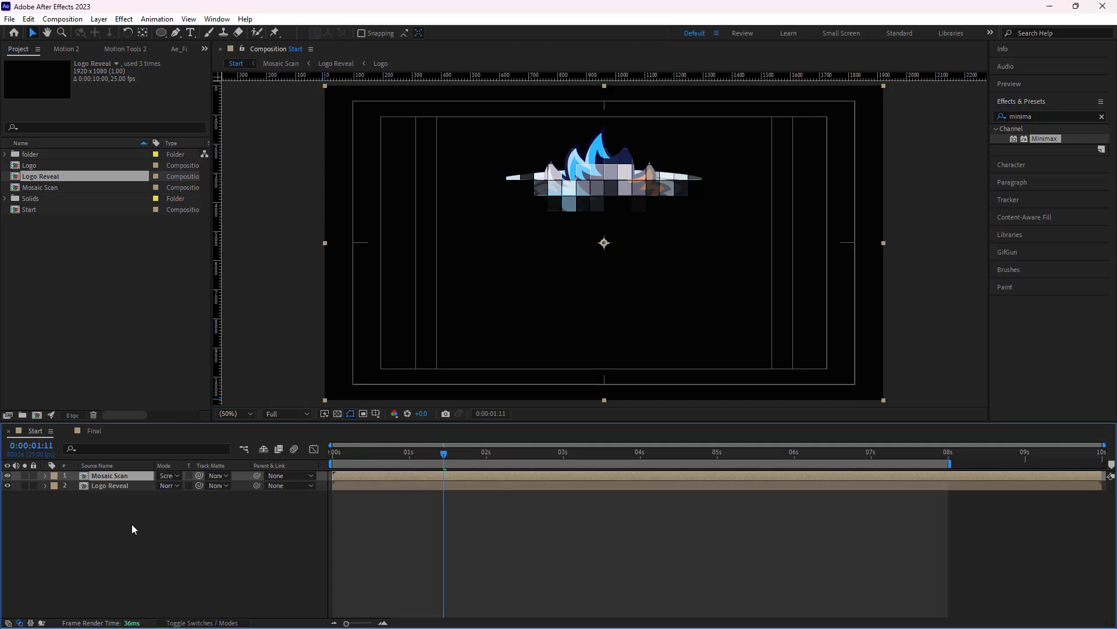
pyautogui.click(281, 502)
pyautogui.press('space')
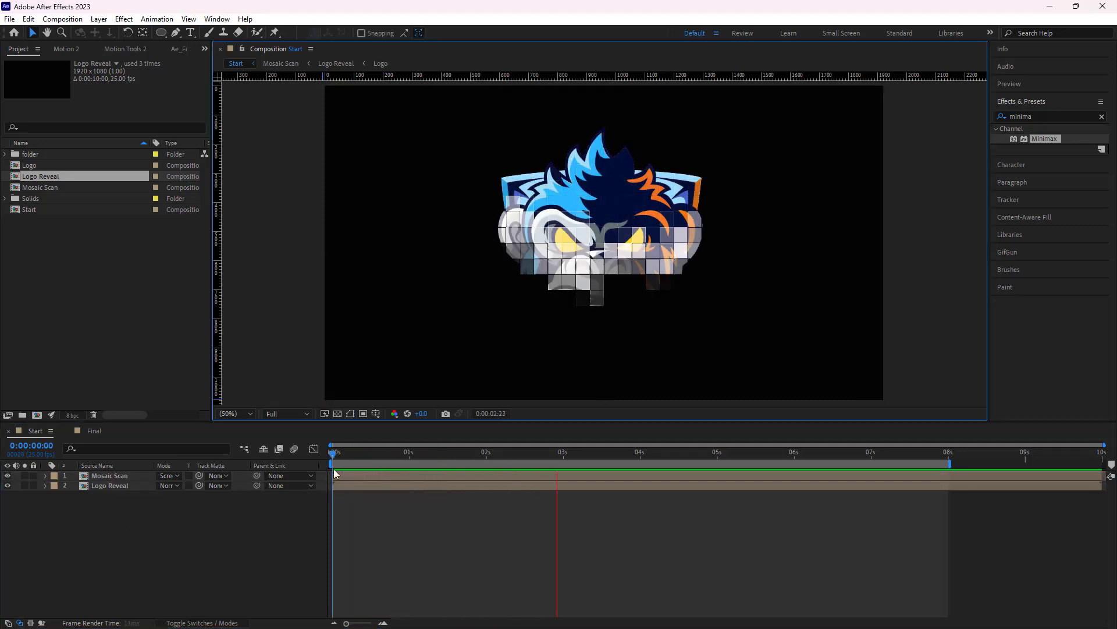
pyautogui.moveTo(333, 459); pyautogui.dragTo(561, 515)
# Apply CC Glass to Mosaic Scan with Alpha bump, softness 1, height -50, displacement 200
pyautogui.click(1061, 116)
pyautogui.write('Glass')
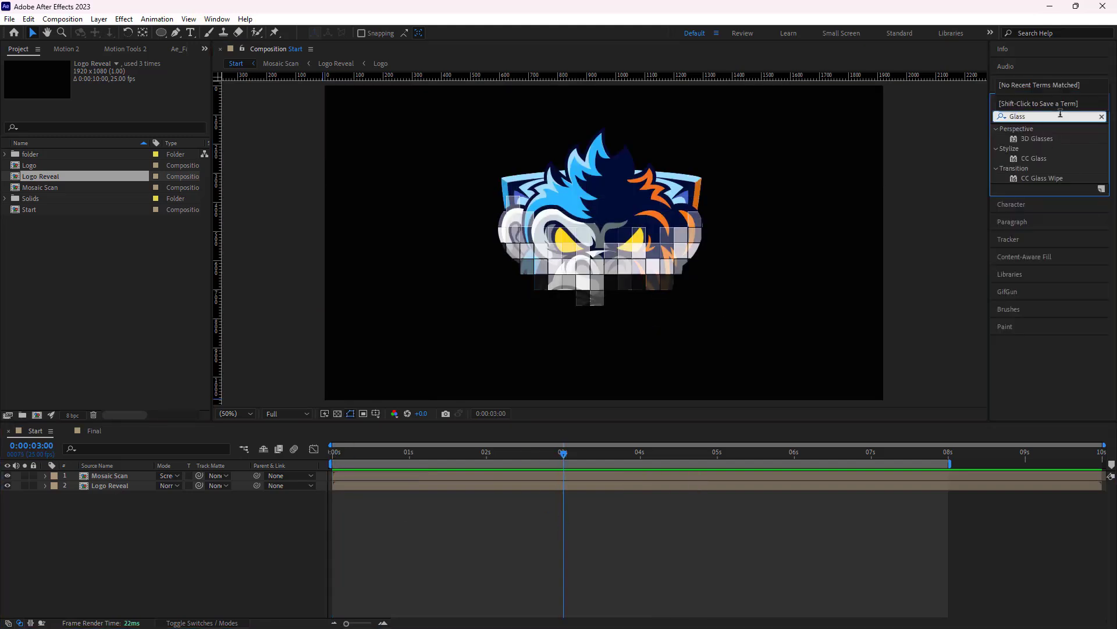
pyautogui.moveTo(1035, 158); pyautogui.dragTo(105, 482)
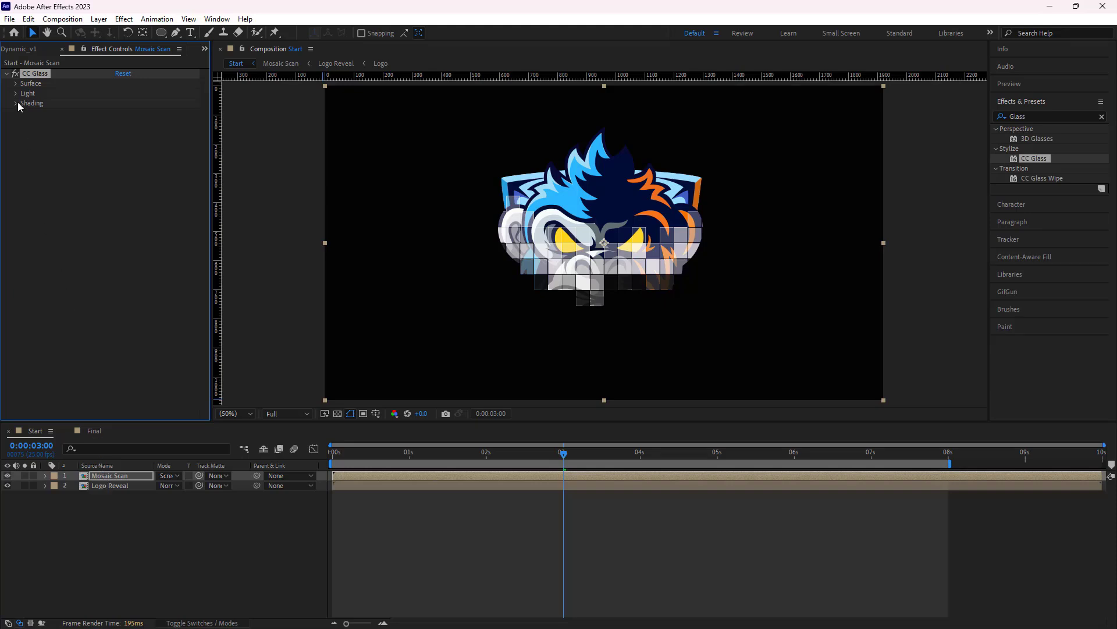
pyautogui.click(16, 84)
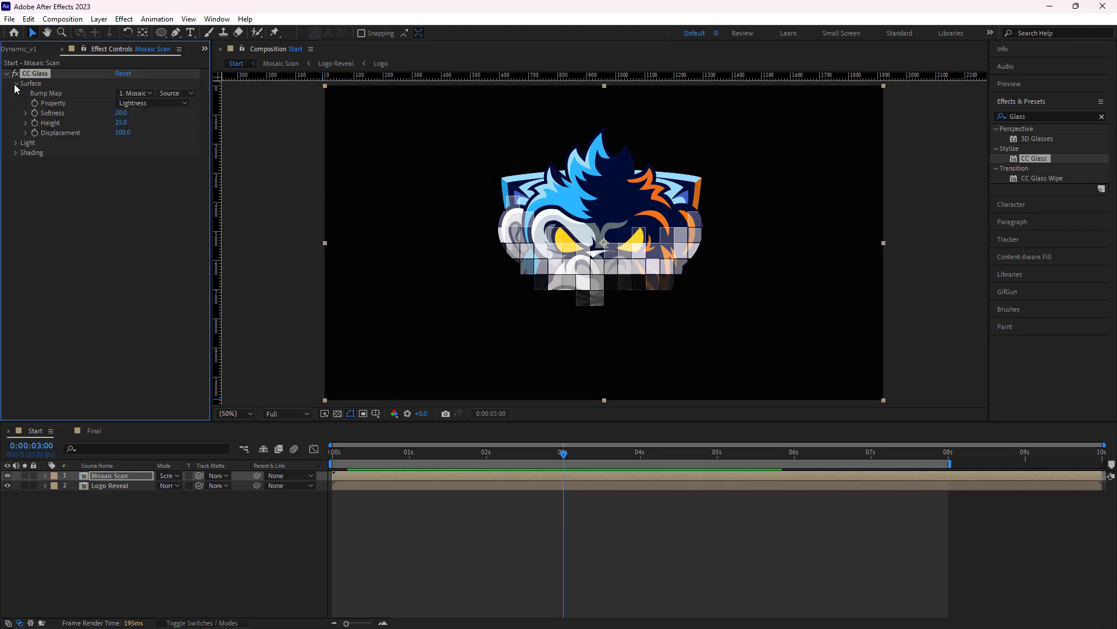
pyautogui.click(127, 101)
pyautogui.click(140, 154)
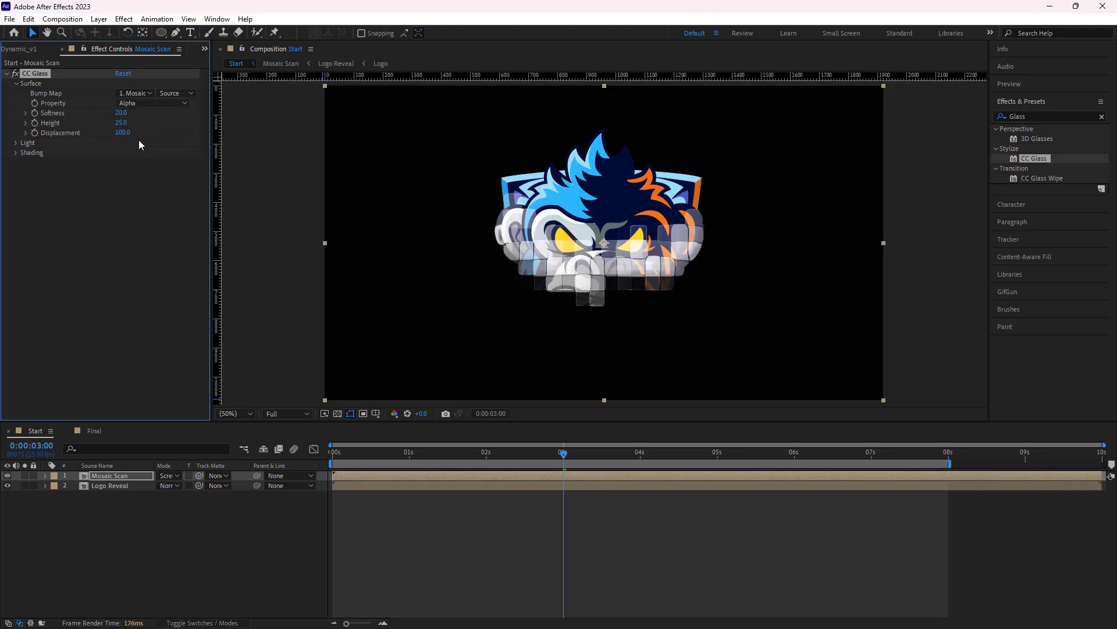
pyautogui.write('1')
pyautogui.press('Return')
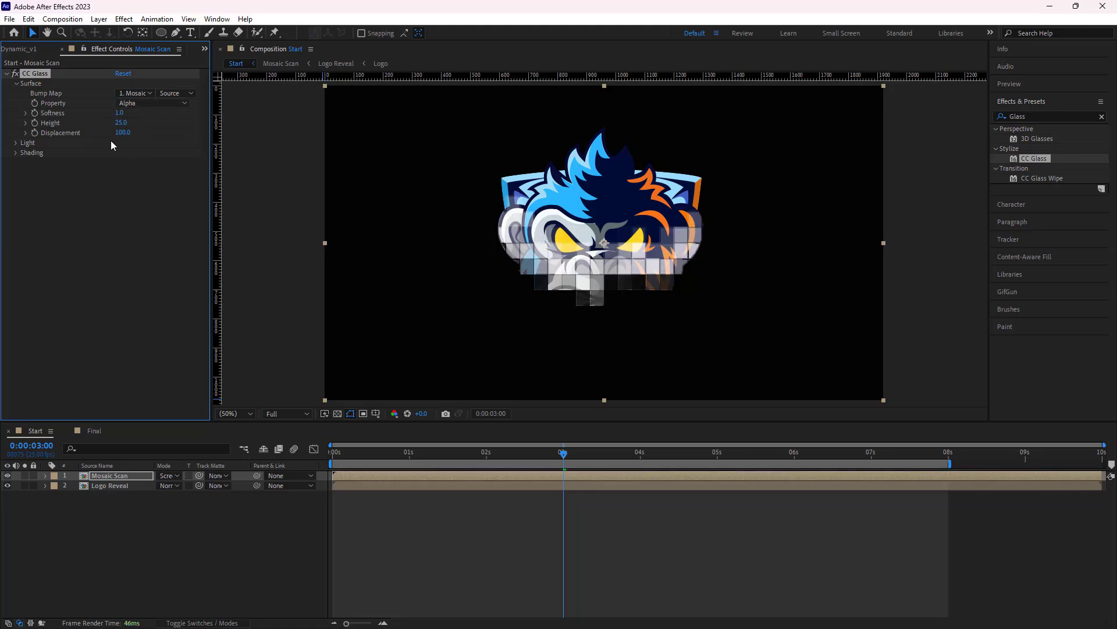
pyautogui.write('-50')
pyautogui.press('Return')
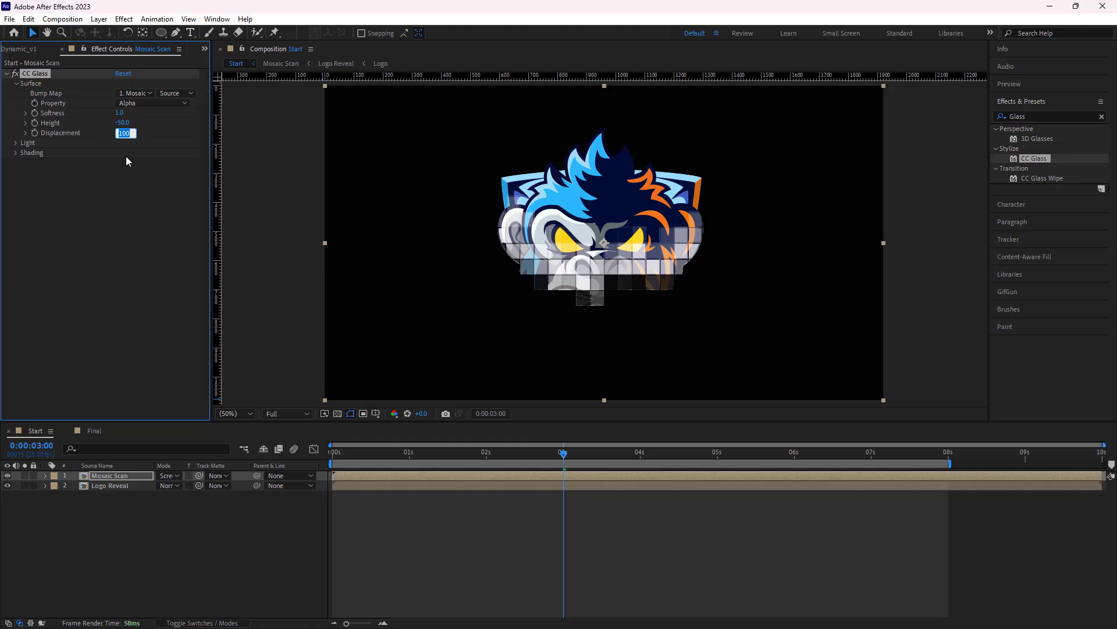
pyautogui.write('0')
pyautogui.press('Return')
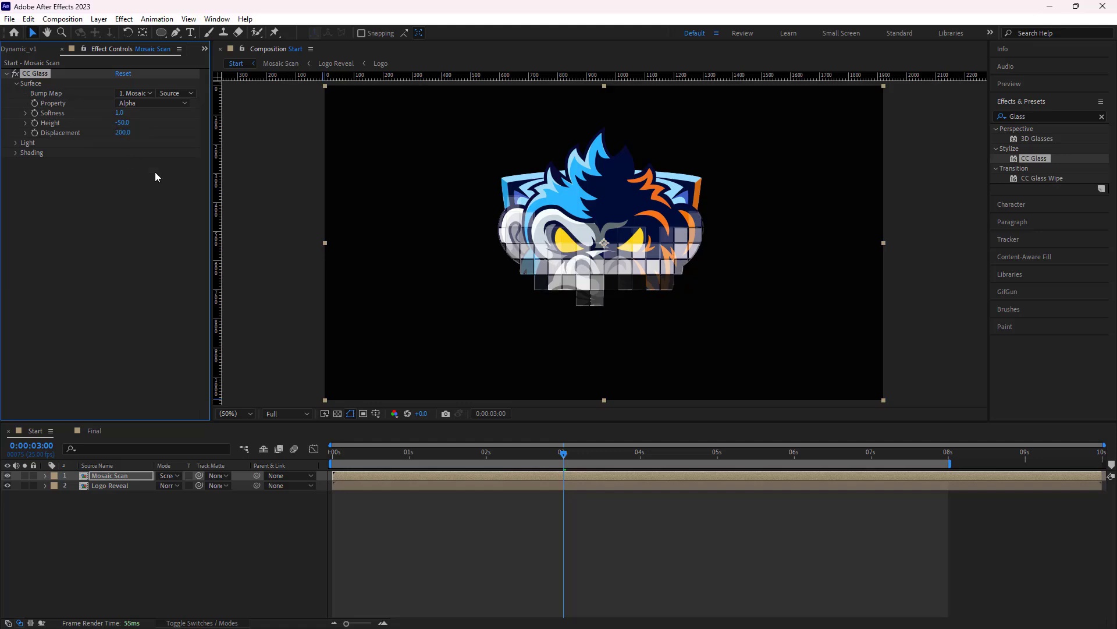
pyautogui.moveTo(565, 453)
pyautogui.mouseDown()
pyautogui.moveTo(396, 437)
pyautogui.moveTo(641, 483)
pyautogui.moveTo(592, 487)
pyautogui.moveTo(566, 474)
pyautogui.mouseUp()
# Add Displacement Map to Mosaic Scan with max horizontal 200 and vertical 0
pyautogui.click(1101, 116)
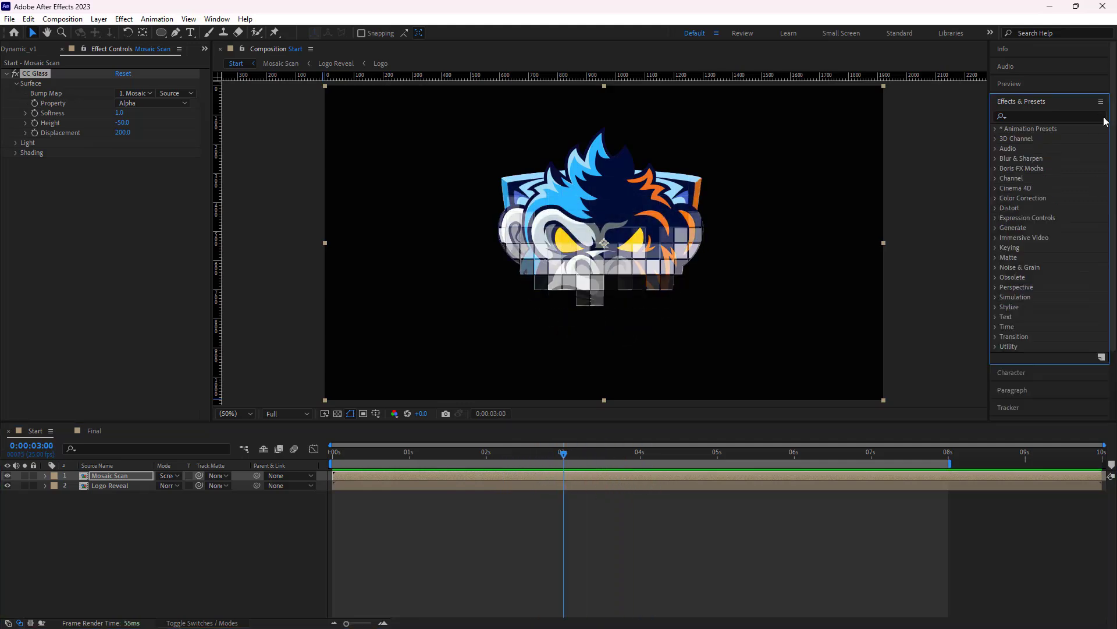
pyautogui.click(1066, 115)
pyautogui.write('displa')
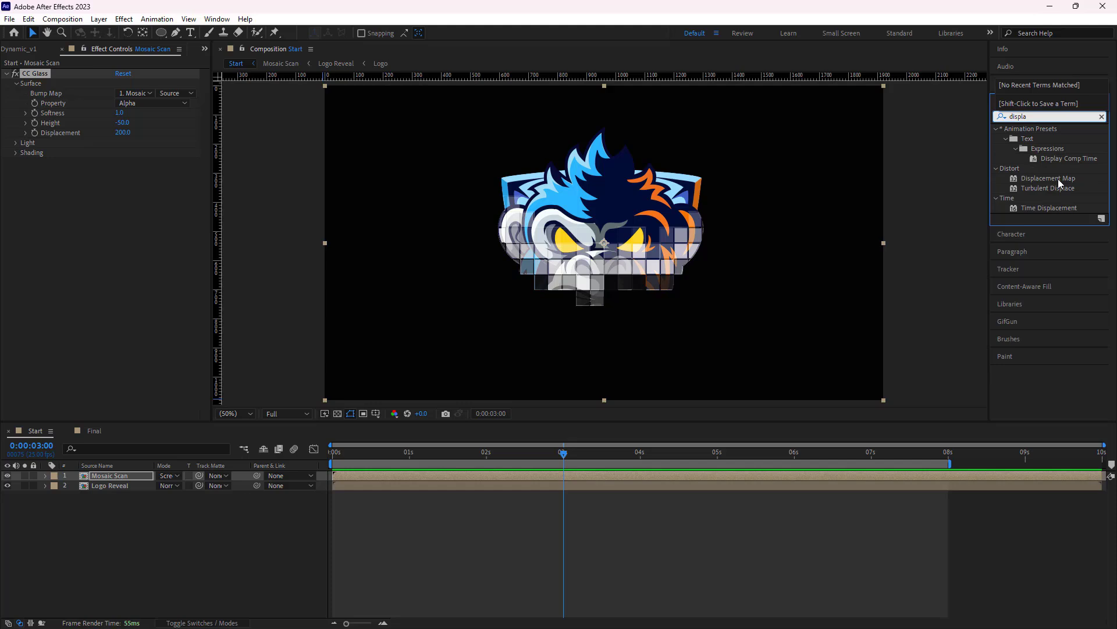
pyautogui.moveTo(1058, 179); pyautogui.dragTo(107, 474)
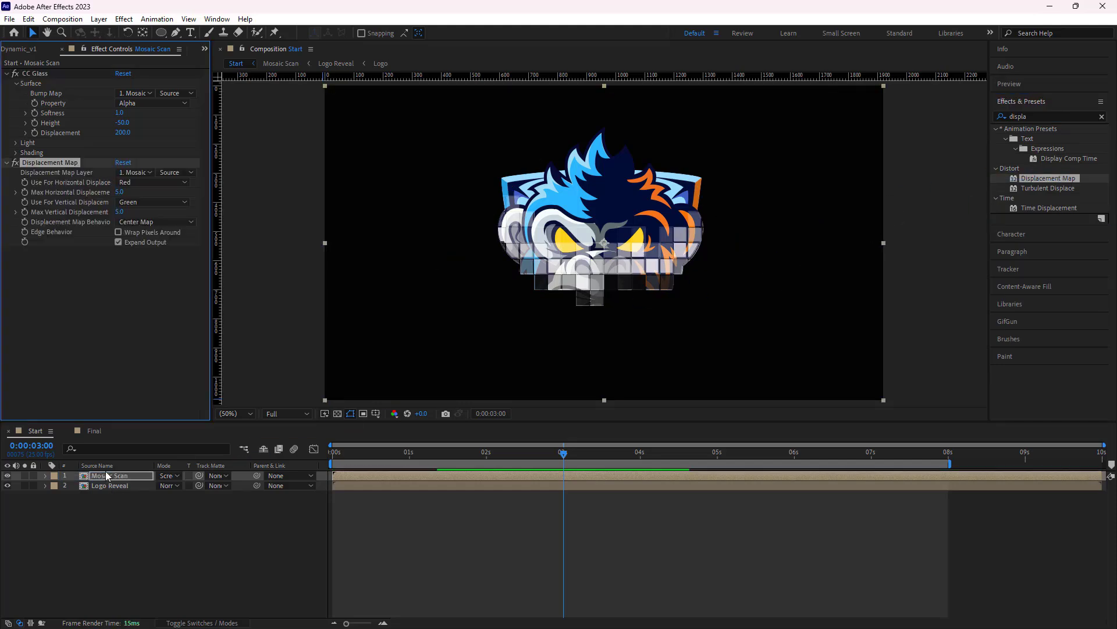
pyautogui.click(120, 192)
pyautogui.write('200')
pyautogui.press('Return')
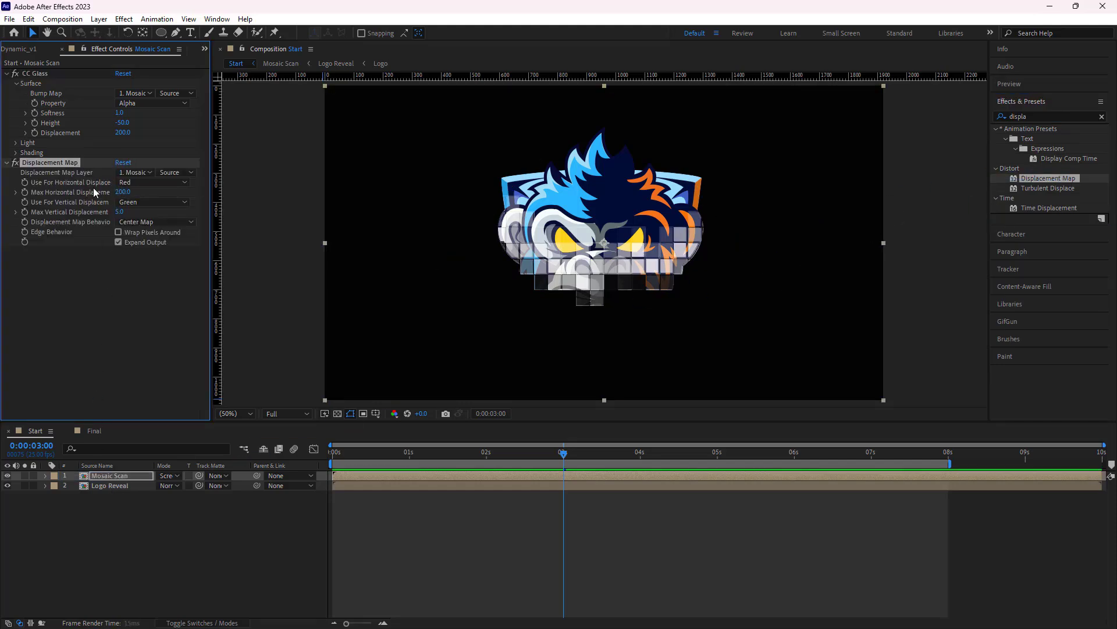
pyautogui.press('Tab')
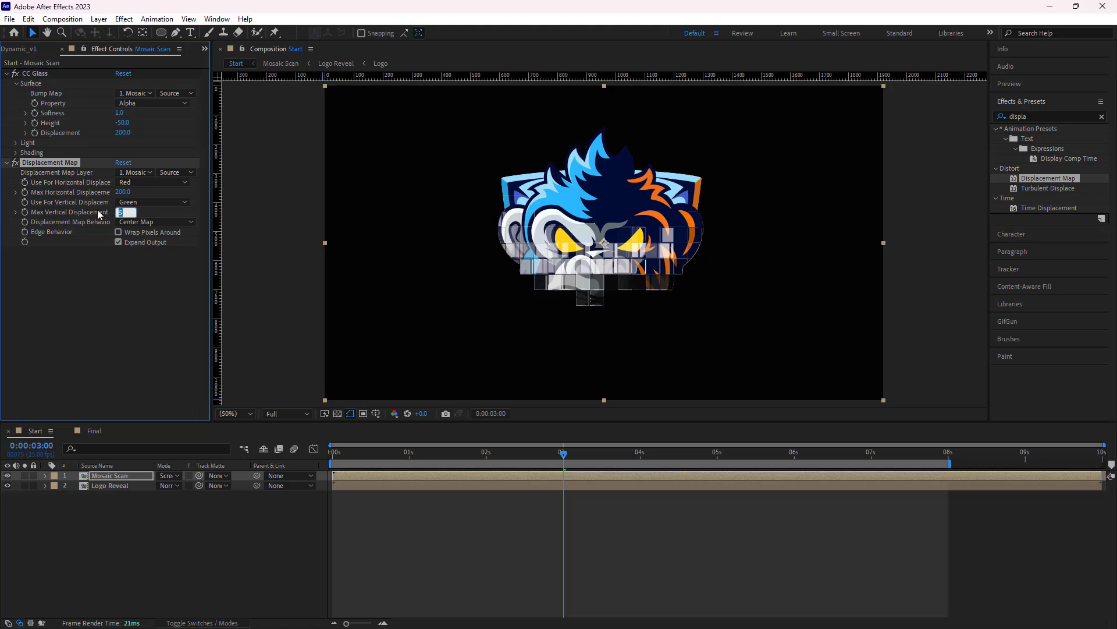
pyautogui.write('0')
pyautogui.press('Return')
# Duplicate the Displacement Map and set the copy's max horizontal displacement to -200
pyautogui.click(54, 165)
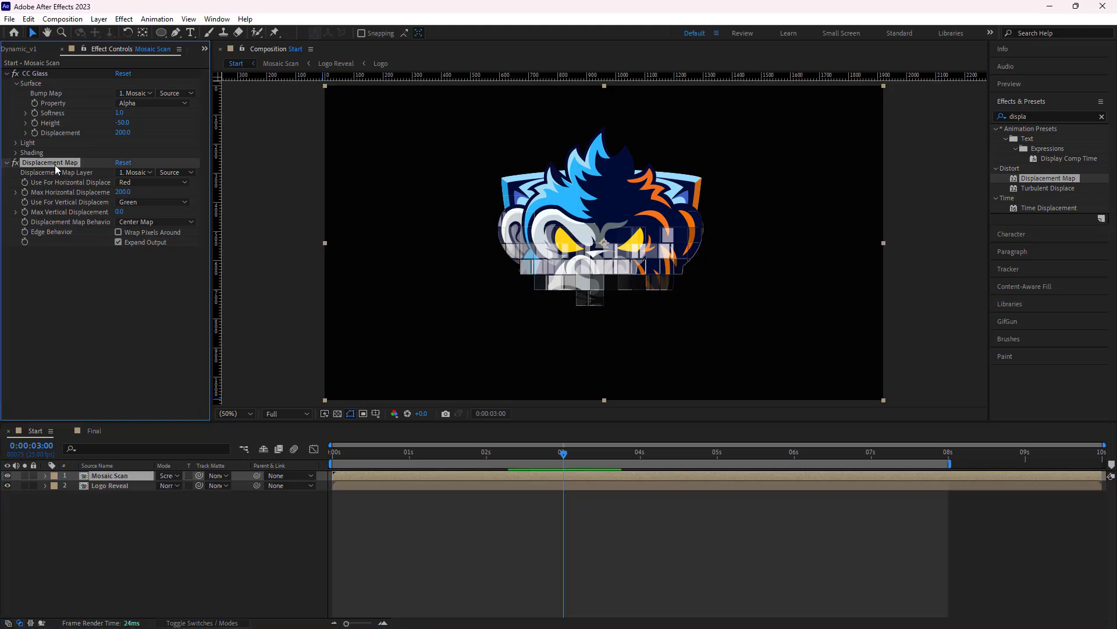
pyautogui.hotkey('ctrl', 'd')
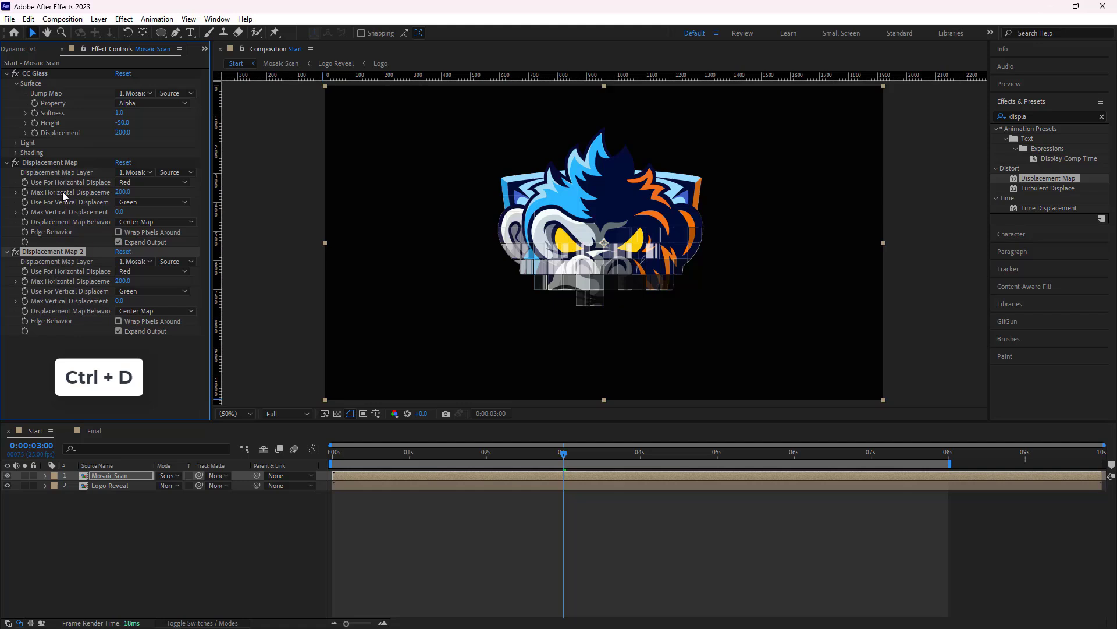
pyautogui.click(120, 281)
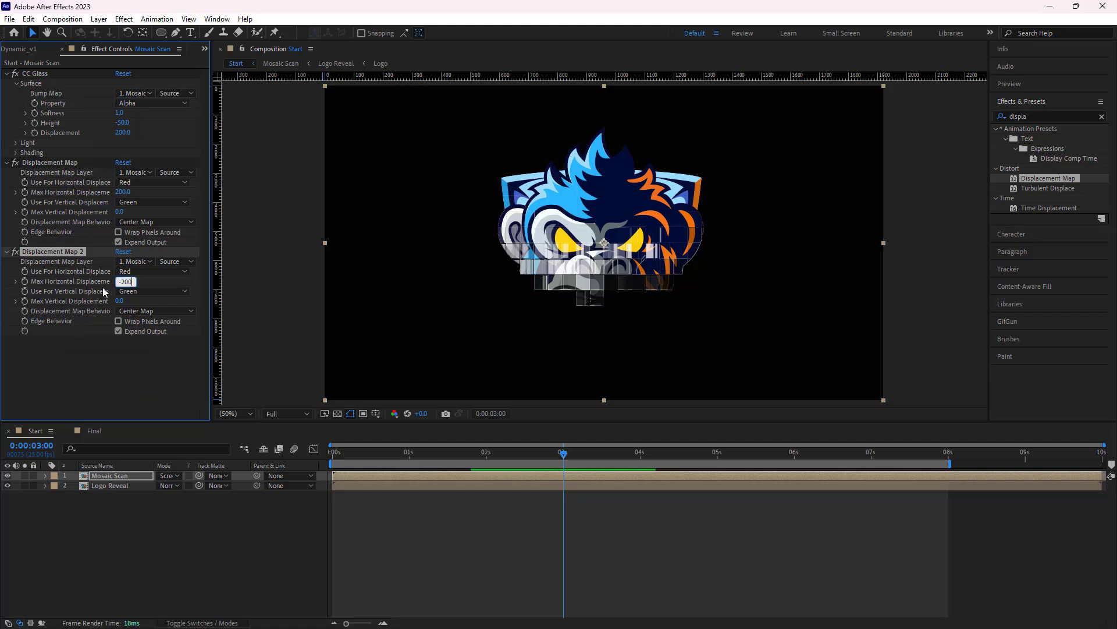
pyautogui.click(96, 385)
pyautogui.moveTo(566, 456); pyautogui.dragTo(547, 482)
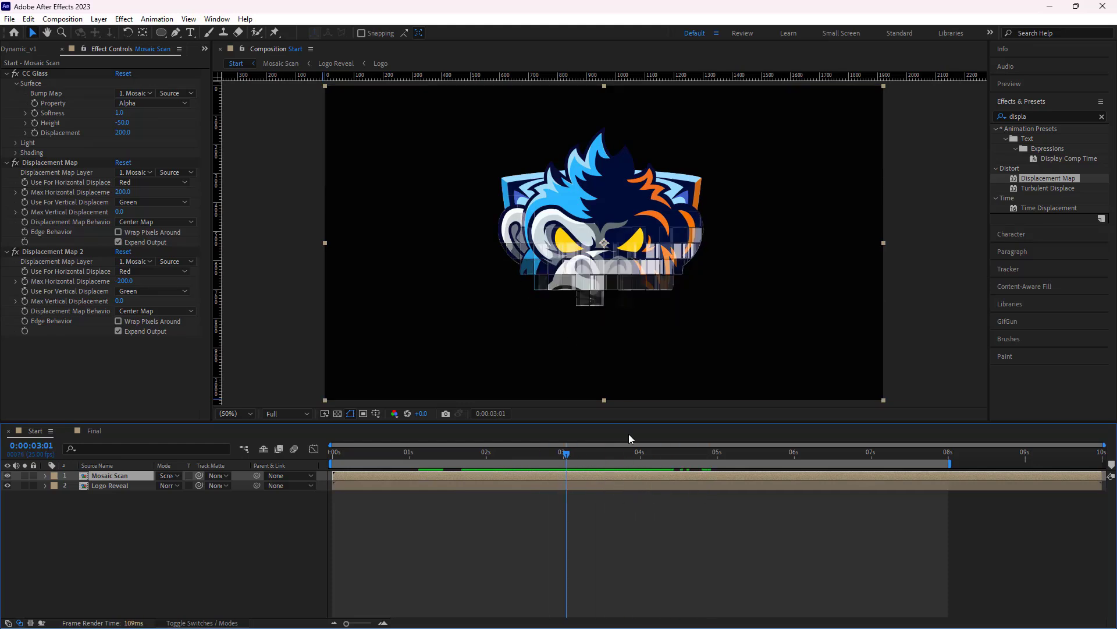
# Apply Colorama to Mosaic Scan with Add Phase taken from the Mosaic Scan layer
pyautogui.click(1102, 116)
pyautogui.write('color')
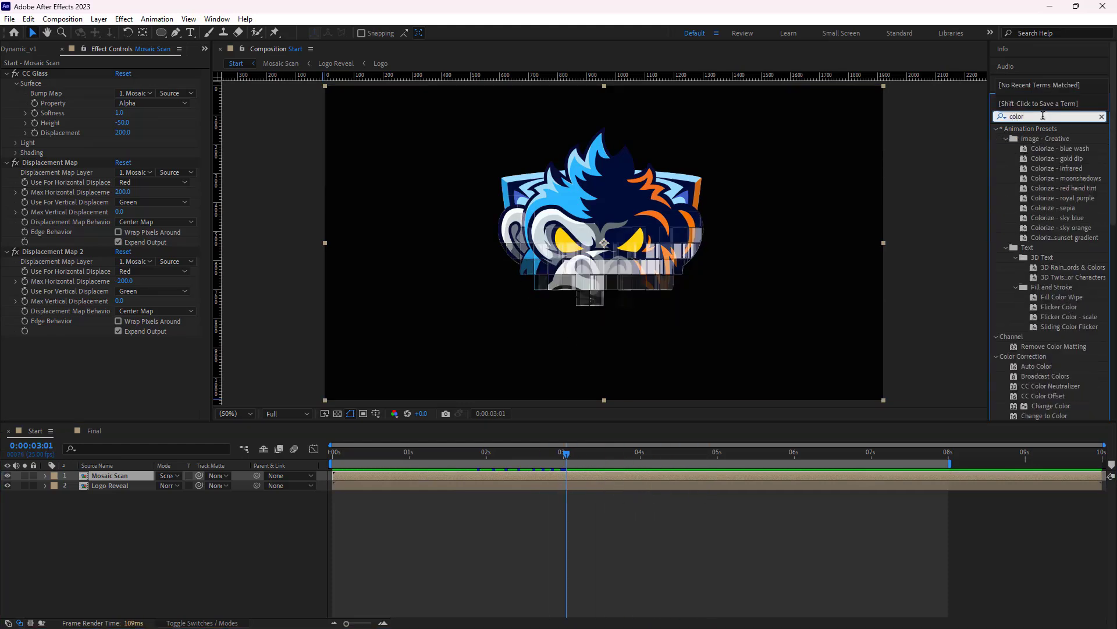
pyautogui.write('ama')
pyautogui.moveTo(1035, 138); pyautogui.dragTo(112, 481)
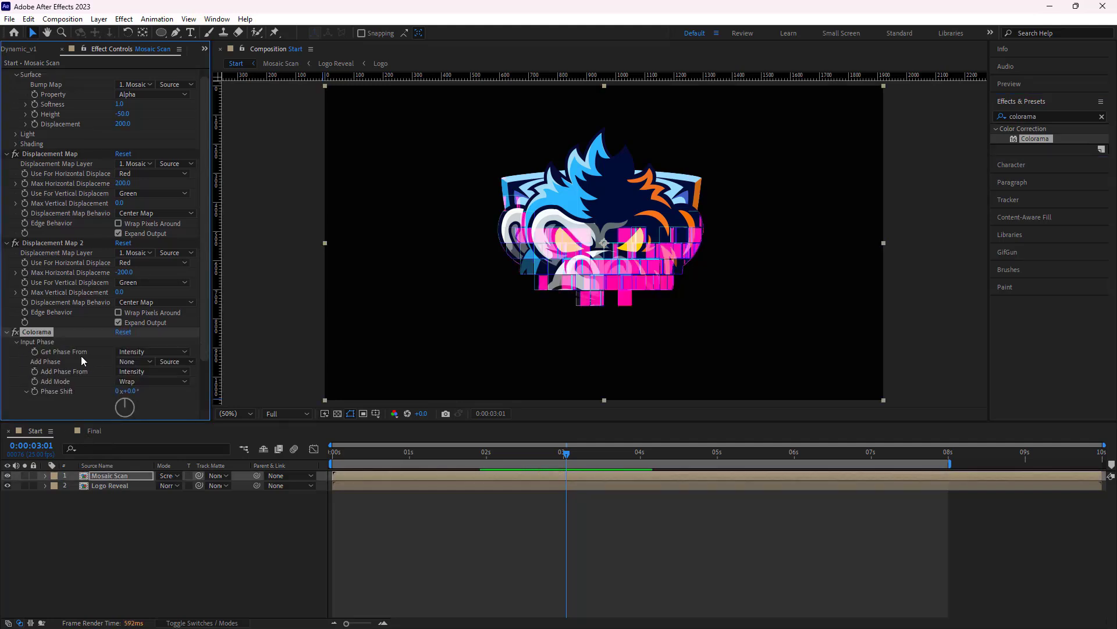
pyautogui.click(134, 361)
pyautogui.click(140, 386)
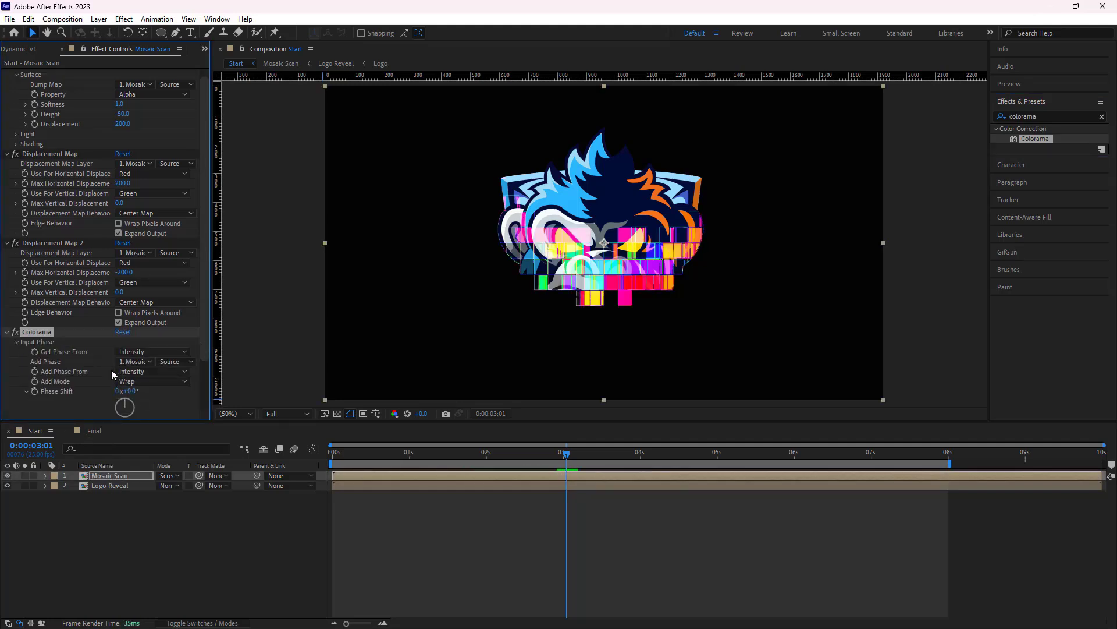
# Recolour the mosaic tiles with the Deep Ocean preset palette in Output Cycle
pyautogui.scroll(-2, 108, 367)
pyautogui.click(16, 293)
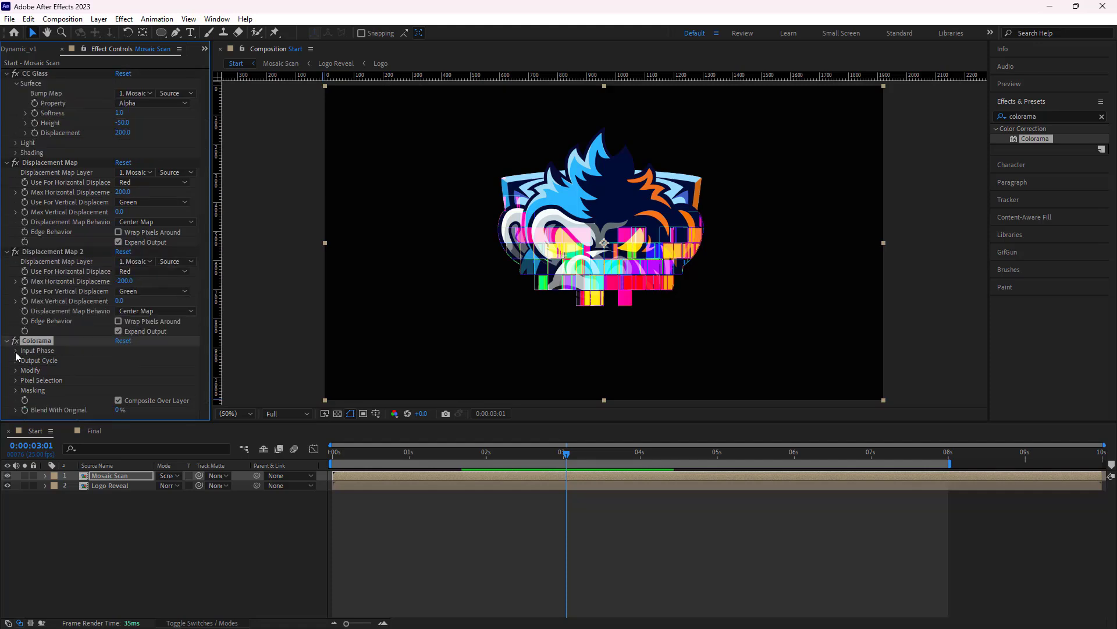
pyautogui.click(15, 353)
pyautogui.click(129, 263)
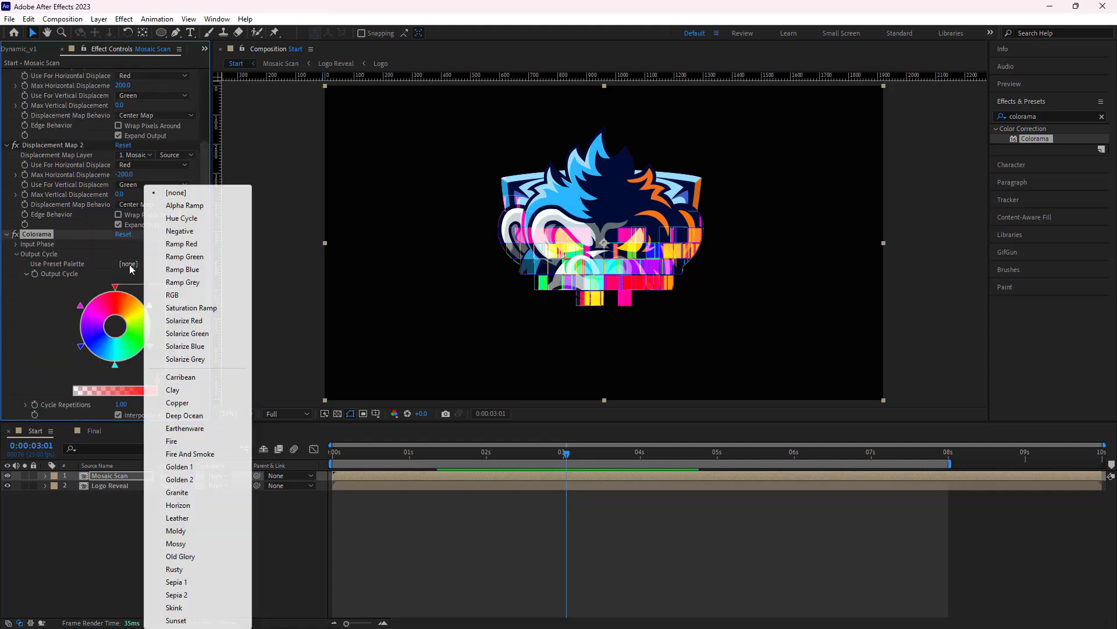
pyautogui.click(163, 416)
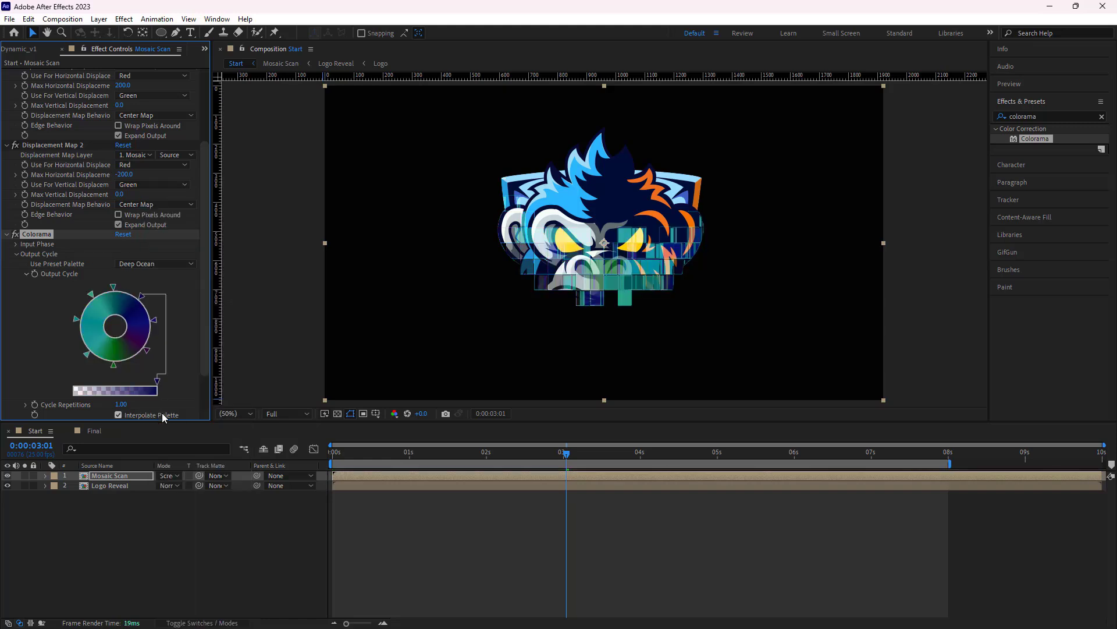
pyautogui.click(6, 234)
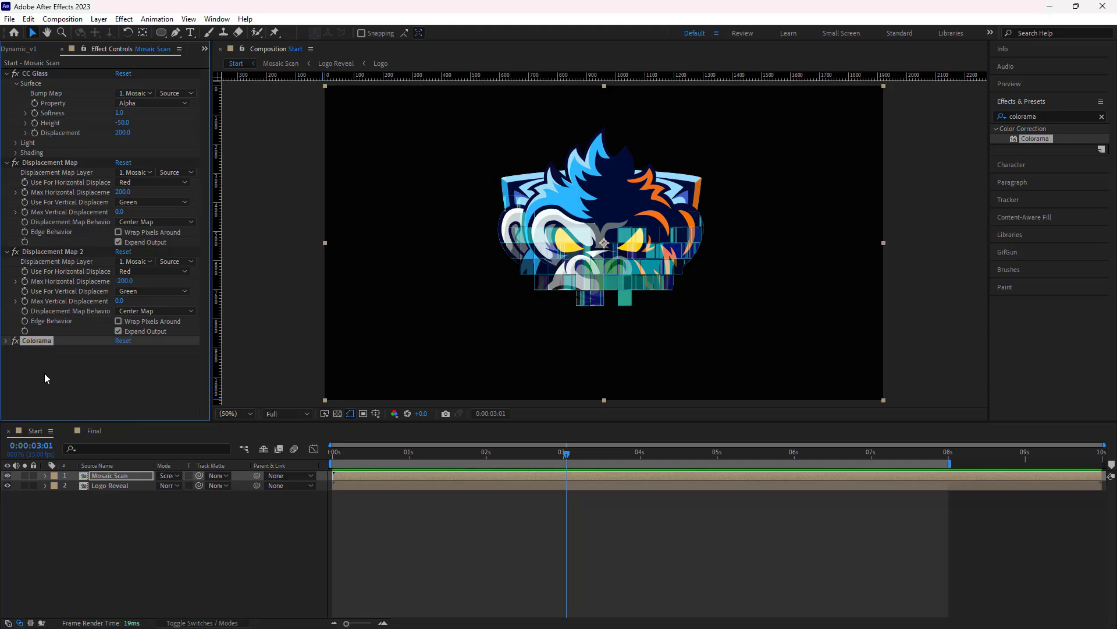
# Apply Glow to Mosaic Scan with a 53% threshold and radius 3
pyautogui.click(1102, 117)
pyautogui.press('w')
pyautogui.click(1018, 117)
pyautogui.write('G')
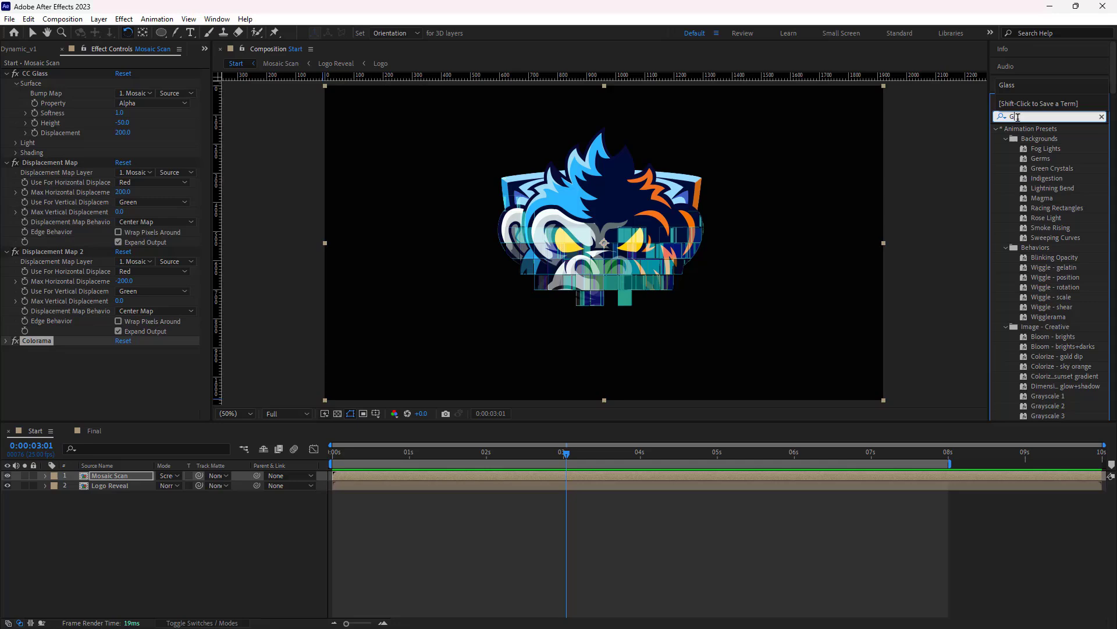
pyautogui.write('low')
pyautogui.doubleClick(1040, 188)
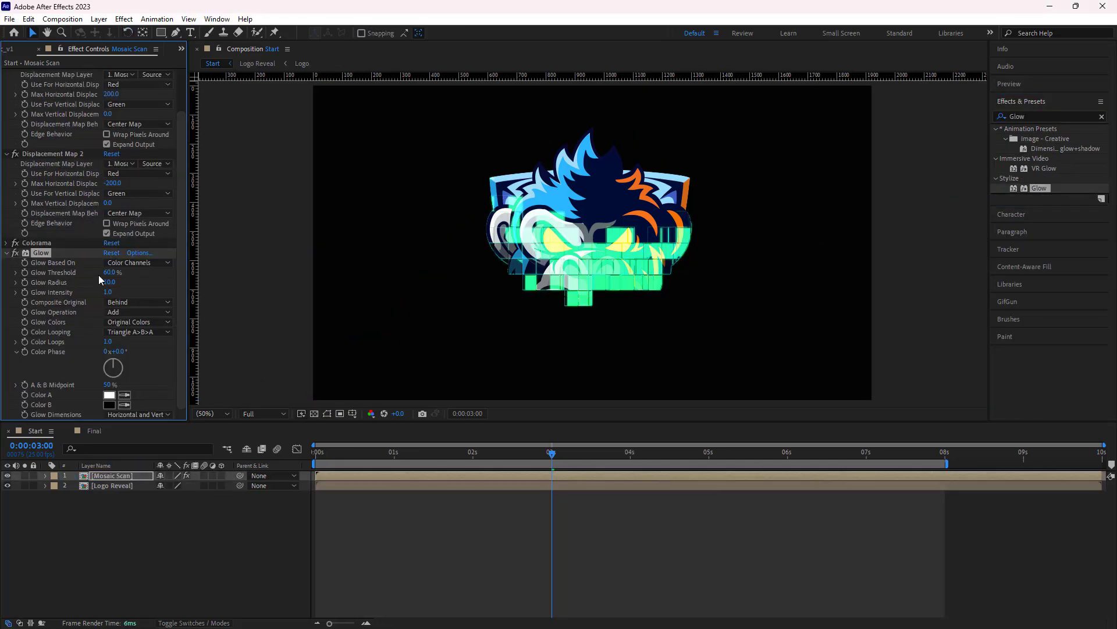
pyautogui.click(109, 272)
pyautogui.write('53')
pyautogui.press('Tab')
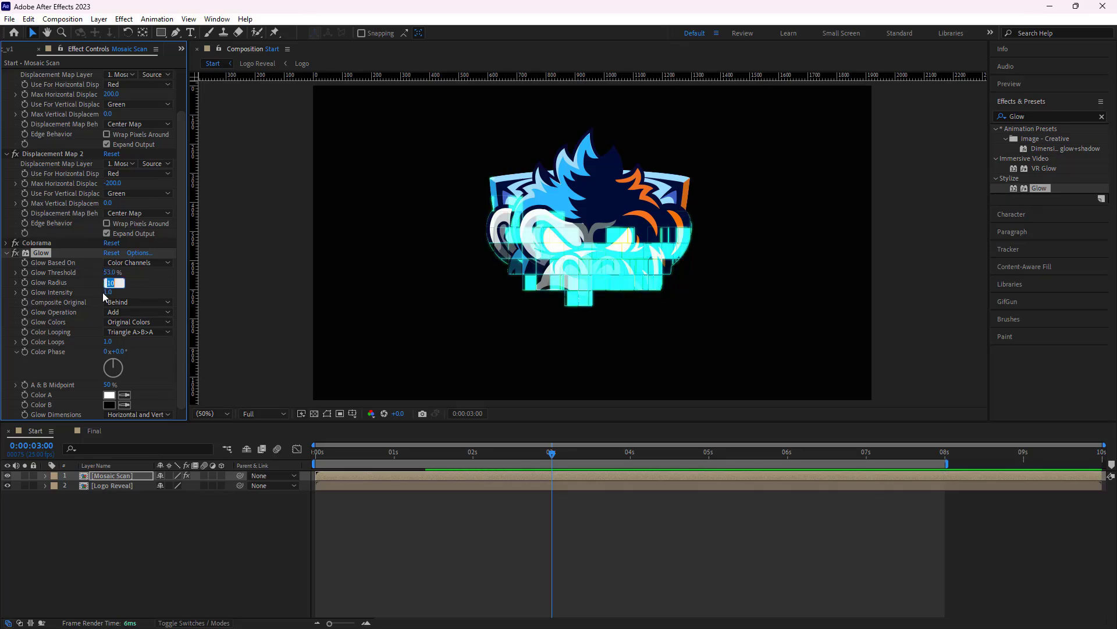
pyautogui.write('3')
pyautogui.press('Return')
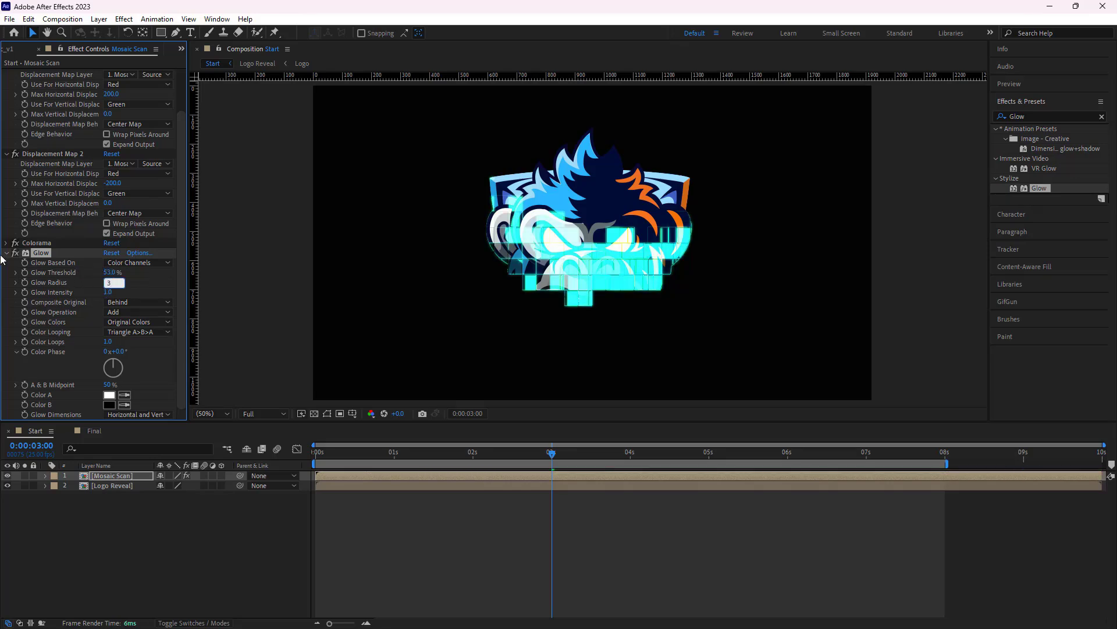
# Duplicate the glow as Glow 2 with a 30% threshold and radius 194
pyautogui.hotkey('ctrl', 'd')
pyautogui.click(110, 271)
pyautogui.write('30')
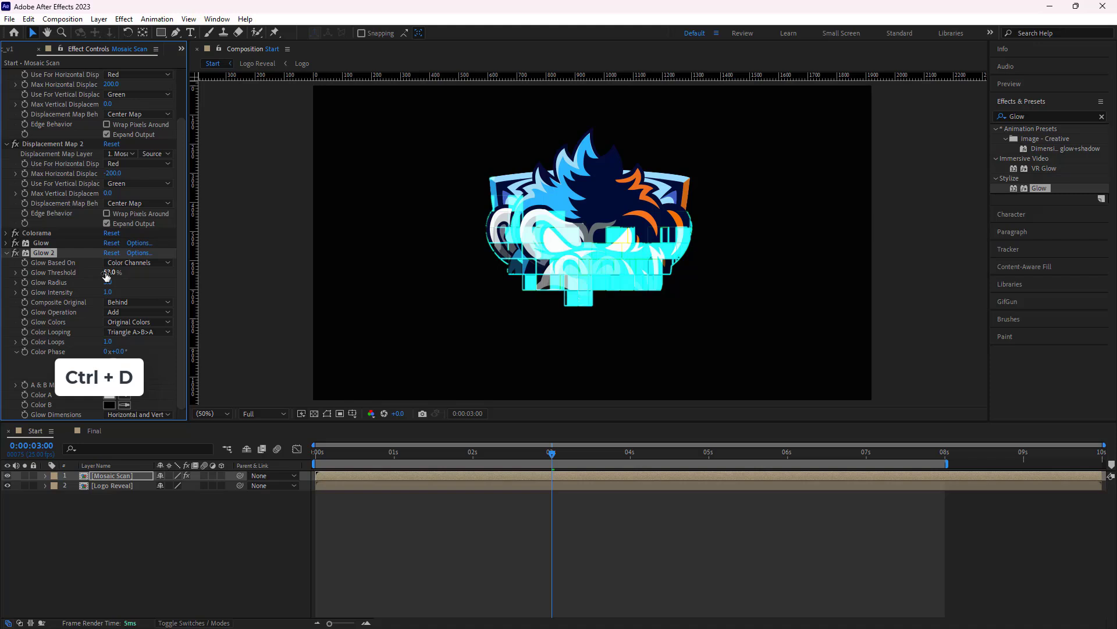
pyautogui.press('Tab')
pyautogui.write('19')
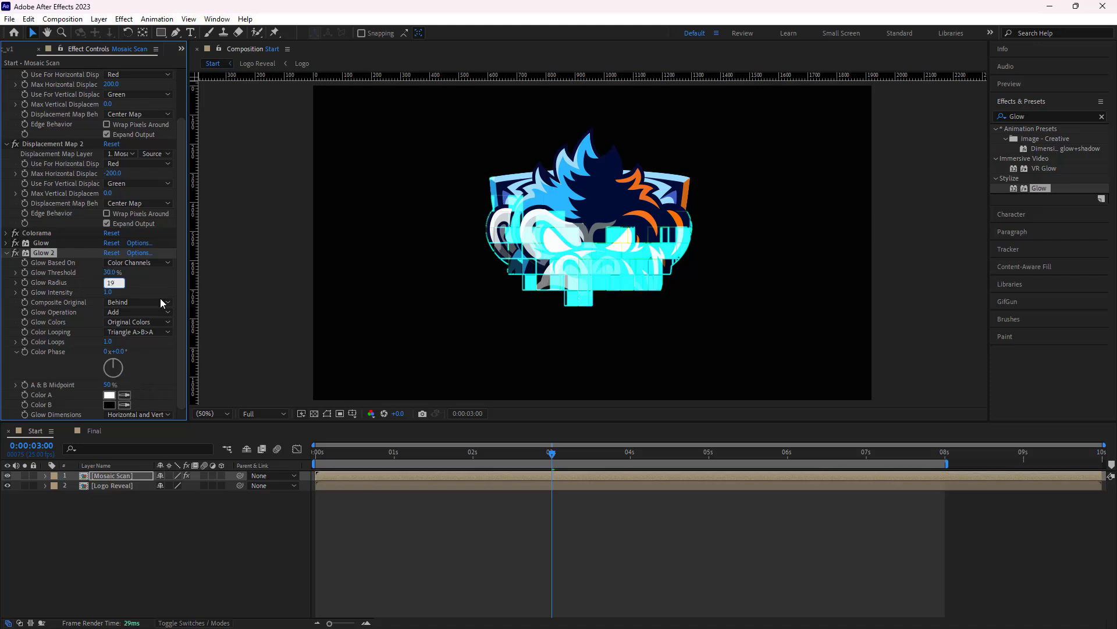
pyautogui.write('4')
pyautogui.click(152, 288)
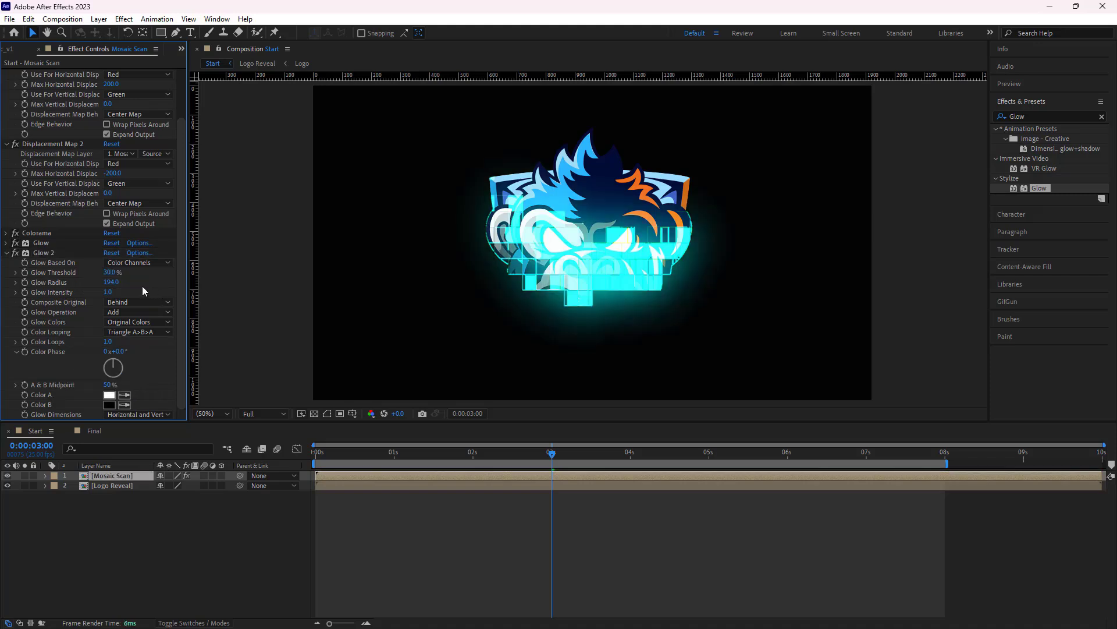
pyautogui.click(7, 254)
# Duplicate Glow 2 as Glow 3 with a 69% threshold and radius 222
pyautogui.click(43, 312)
pyautogui.hotkey('ctrl', 'd')
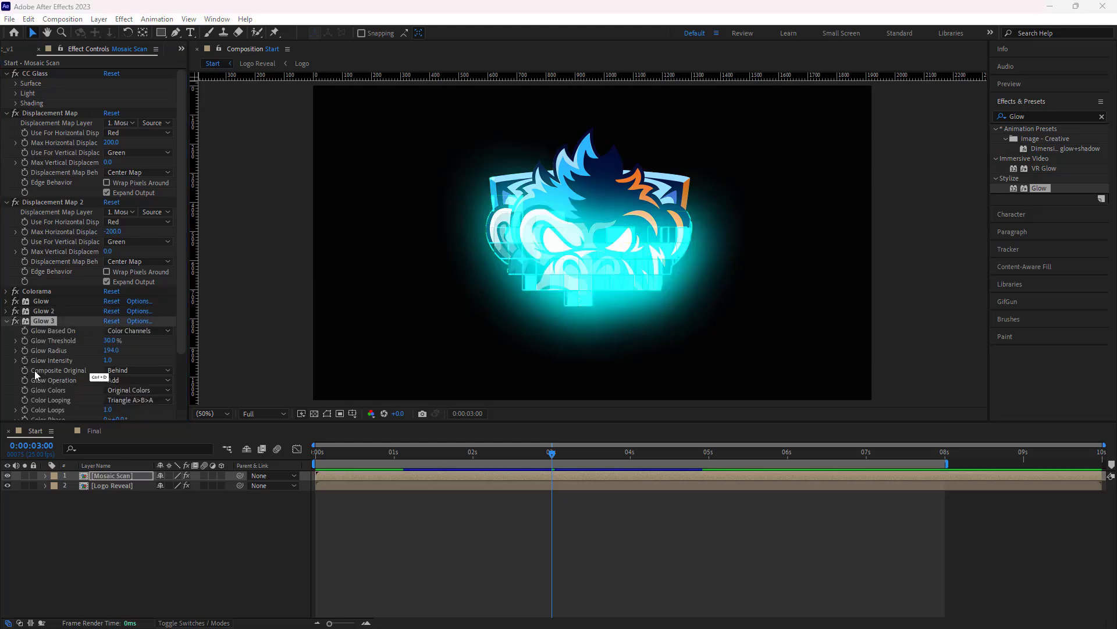
pyautogui.click(105, 340)
pyautogui.write('6')
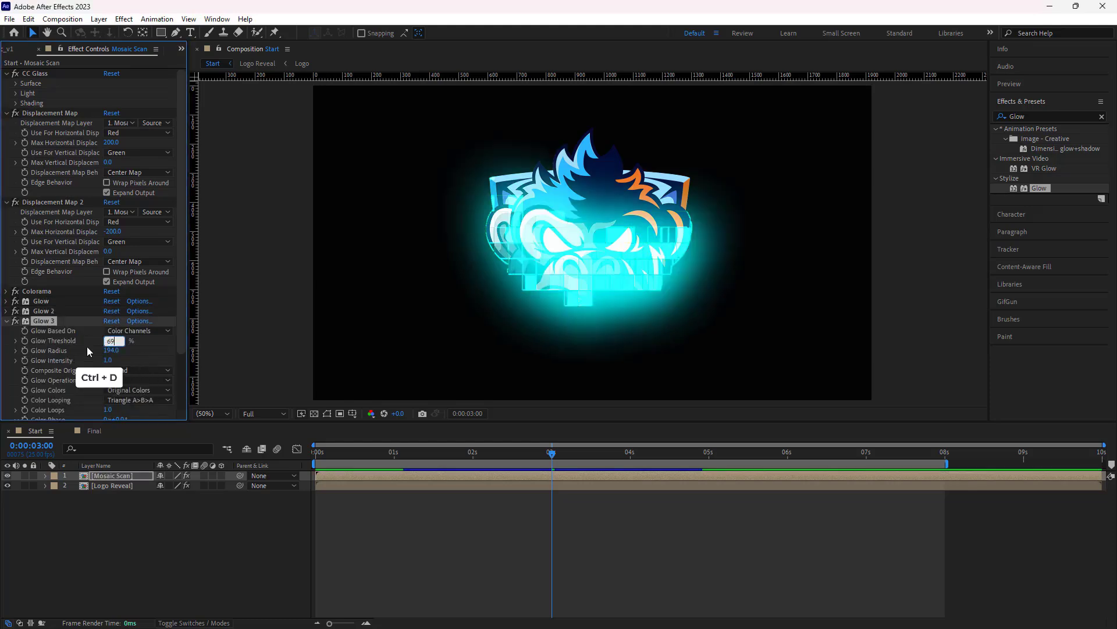
pyautogui.write('9')
pyautogui.press('Tab')
pyautogui.write('222')
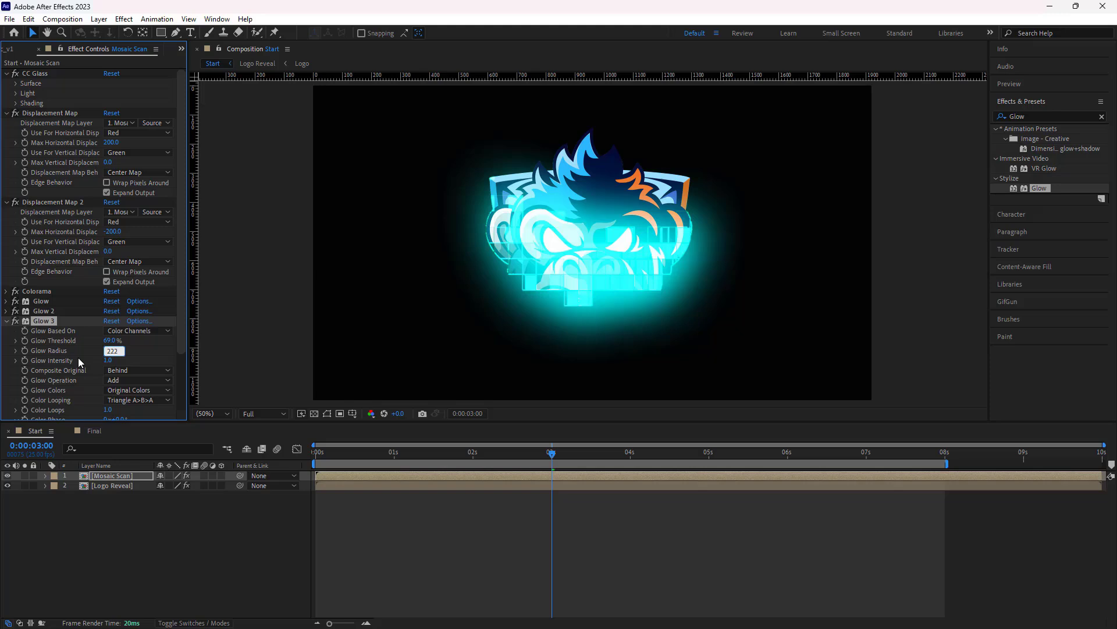
pyautogui.press('Return')
# Return to the start and preview the cyan mosaic glow
pyautogui.click(516, 451)
pyautogui.moveTo(516, 451); pyautogui.dragTo(315, 452)
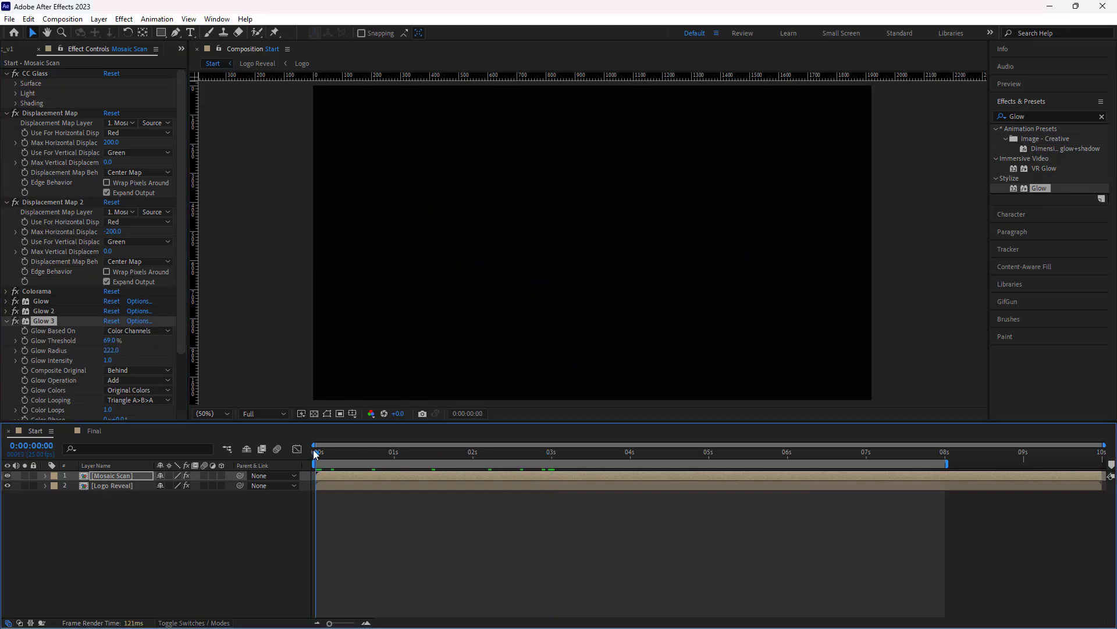
pyautogui.press('space')
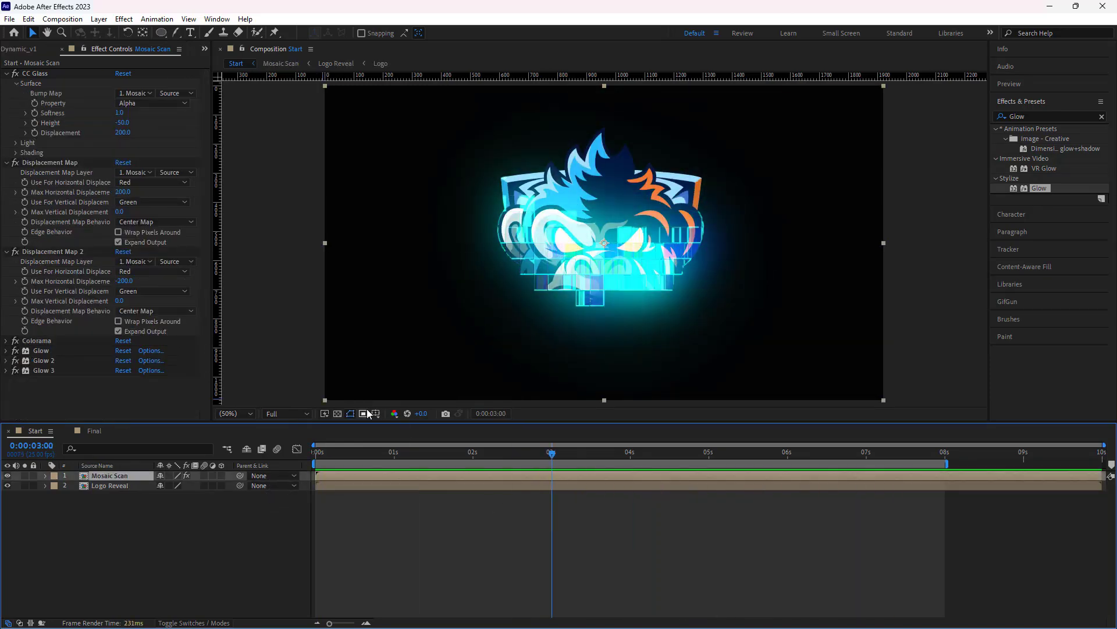
# Duplicate the Mosaic Scan layer and delete all effects from the copy
pyautogui.click(104, 477)
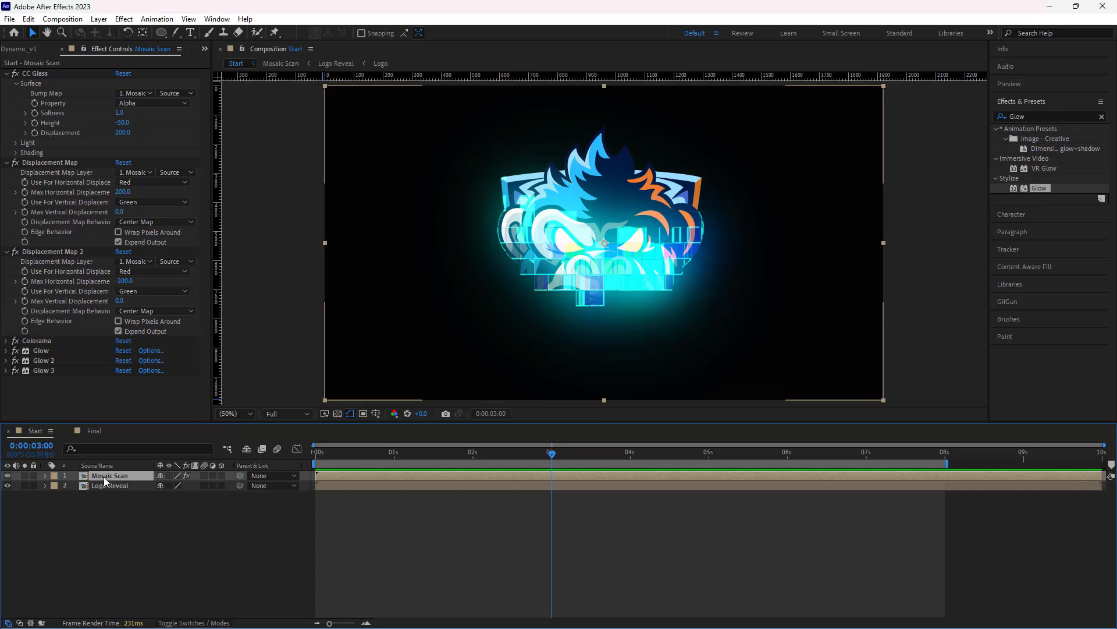
pyautogui.hotkey('ctrl', 'd')
pyautogui.click(33, 115)
pyautogui.keyDown('shift'); pyautogui.click(35, 291); pyautogui.keyUp('shift')
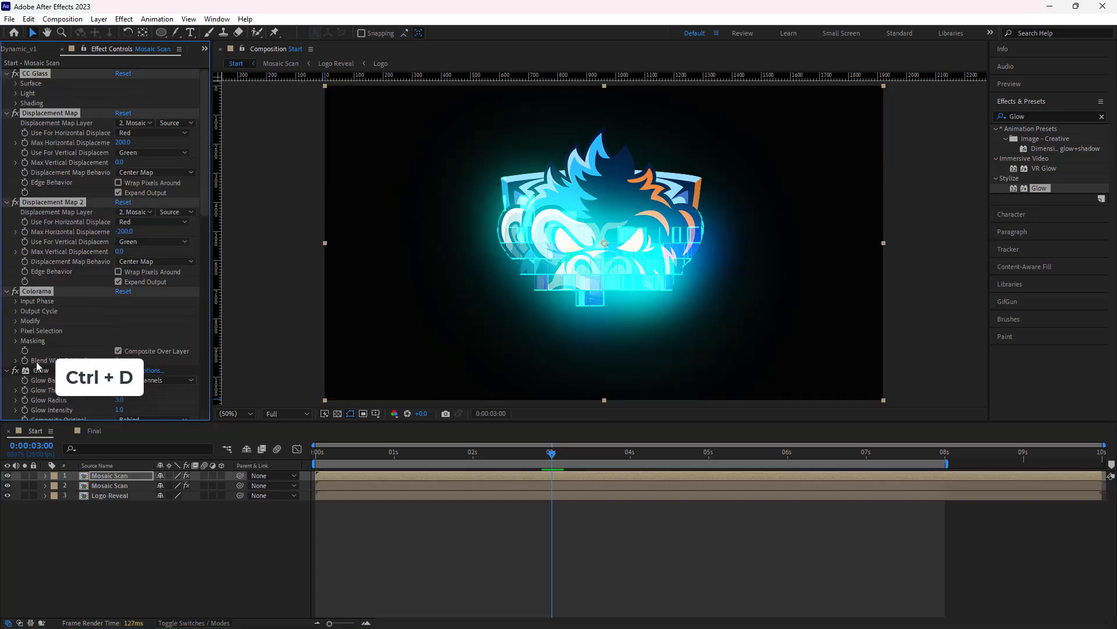
pyautogui.scroll(-3, 36, 376)
pyautogui.press('Delete')
pyautogui.press('Delete')
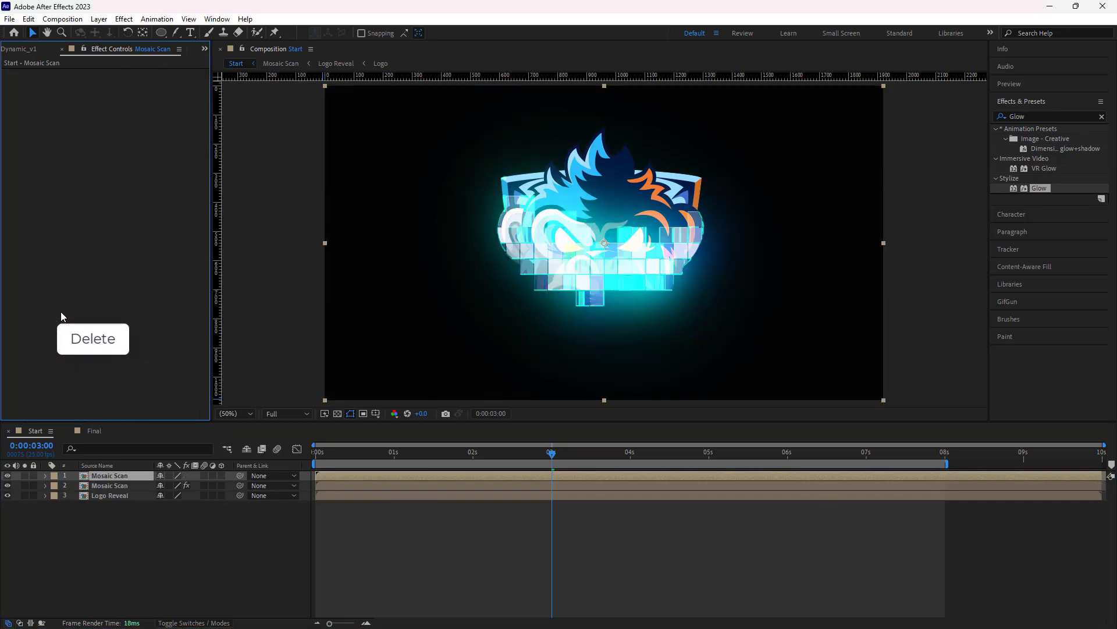
# Give the soloed copy an inverted Find Edges effect for tile outlines, then open Logo Reveal
pyautogui.click(25, 475)
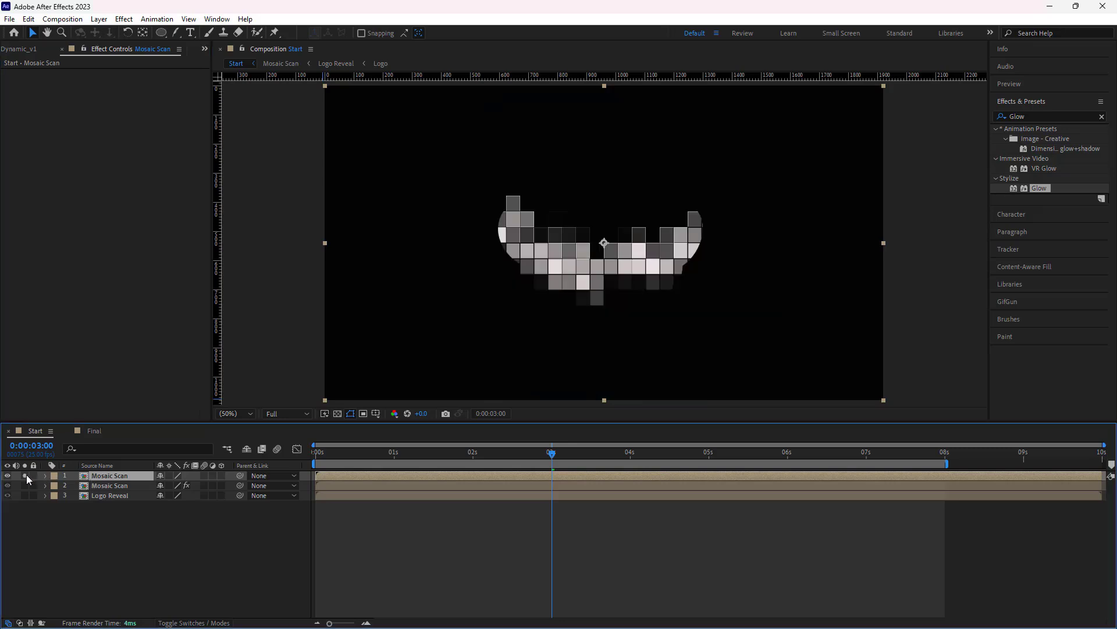
pyautogui.click(1101, 116)
pyautogui.write('Find')
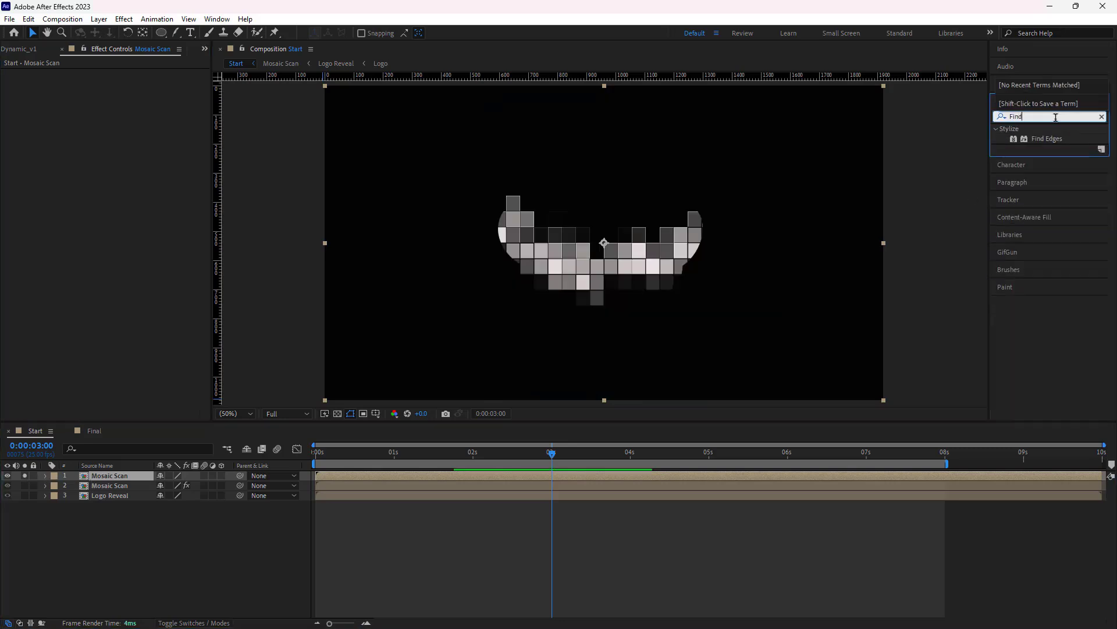
pyautogui.moveTo(1046, 138); pyautogui.dragTo(101, 478)
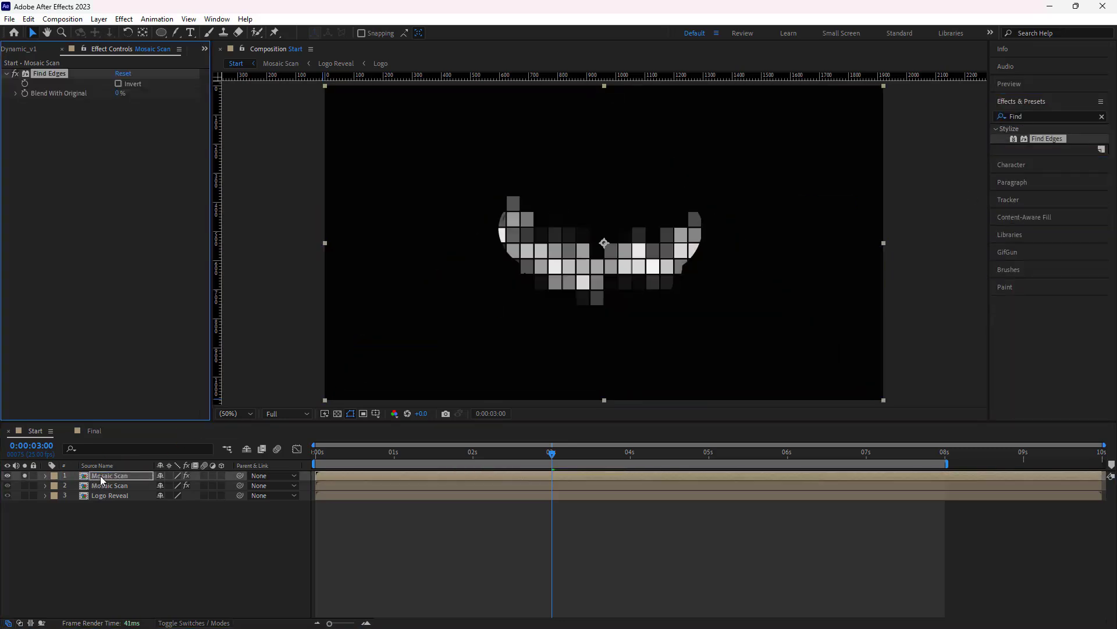
pyautogui.click(117, 83)
pyautogui.click(552, 458)
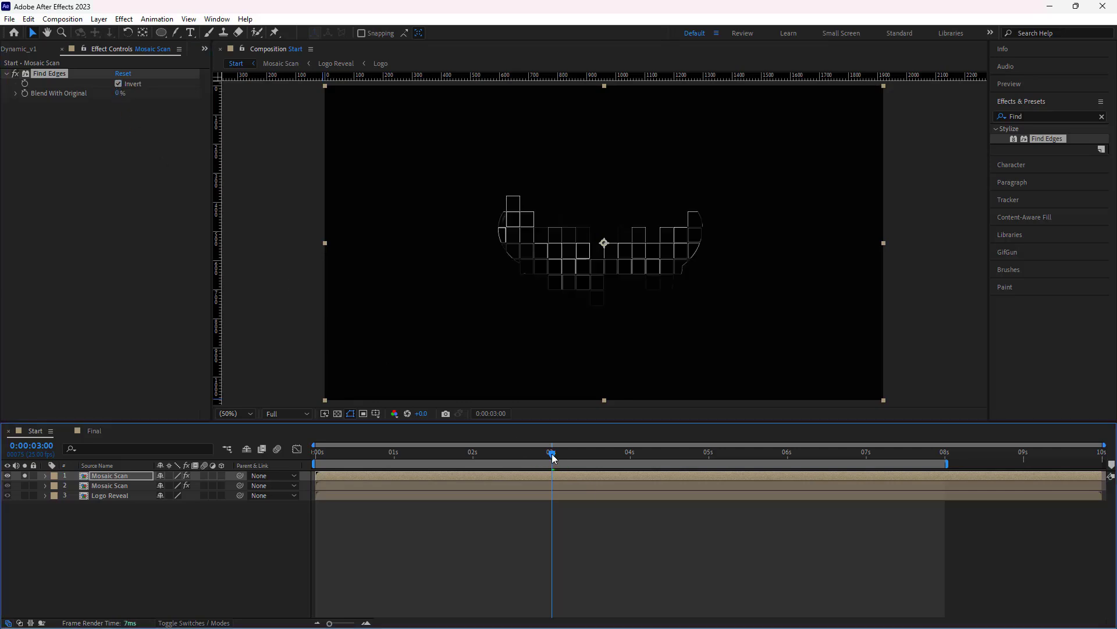
pyautogui.moveTo(553, 457); pyautogui.dragTo(525, 485)
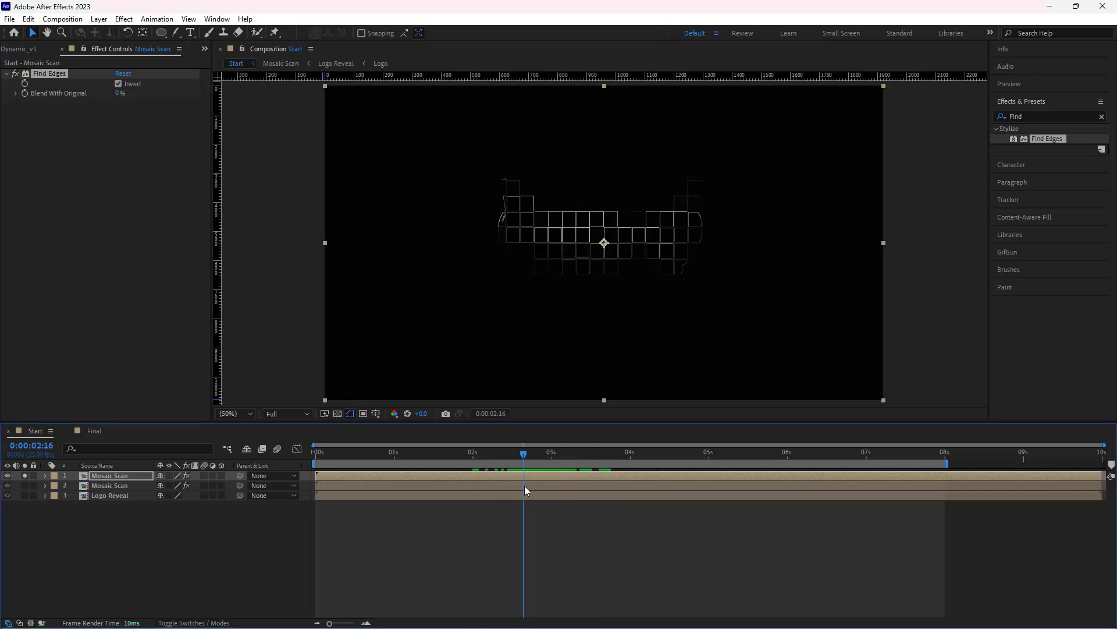
pyautogui.click(27, 484)
pyautogui.doubleClick(128, 496)
# Copy the Logo layer from Logo Reveal, paste it atop the Start comp, and solo it
pyautogui.click(113, 487)
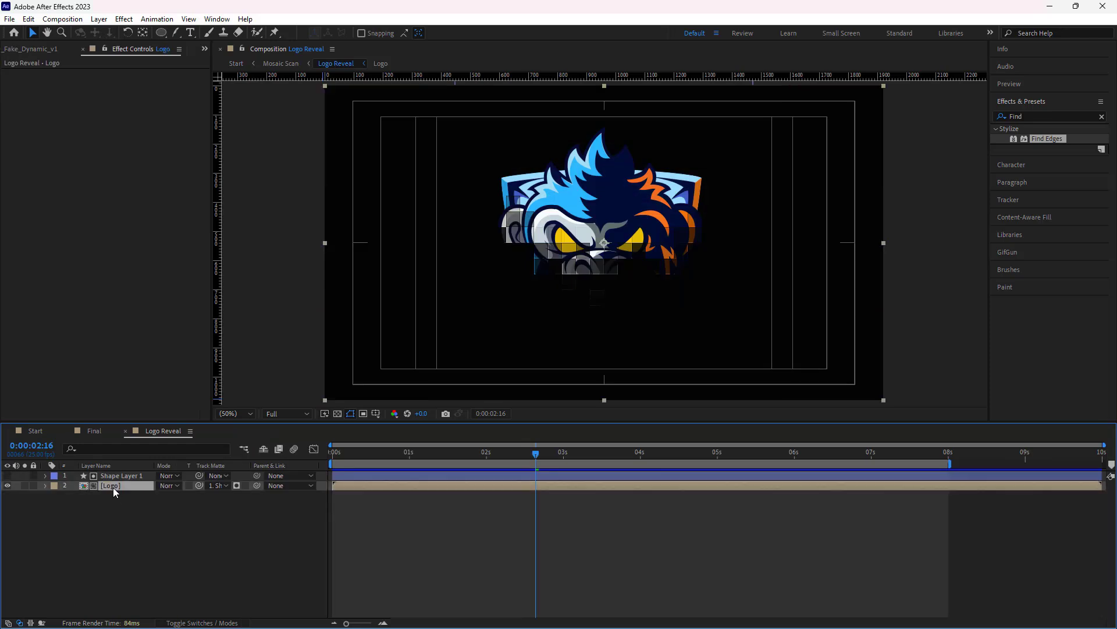
pyautogui.hotkey('ctrl', 'c')
pyautogui.click(30, 432)
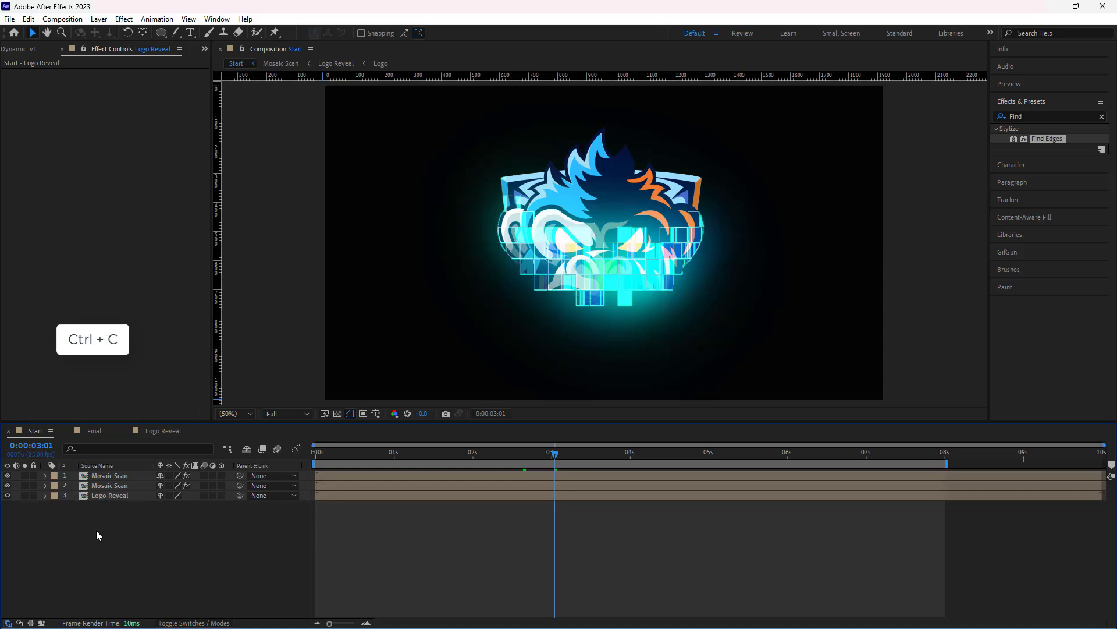
pyautogui.hotkey('ctrl', 'v')
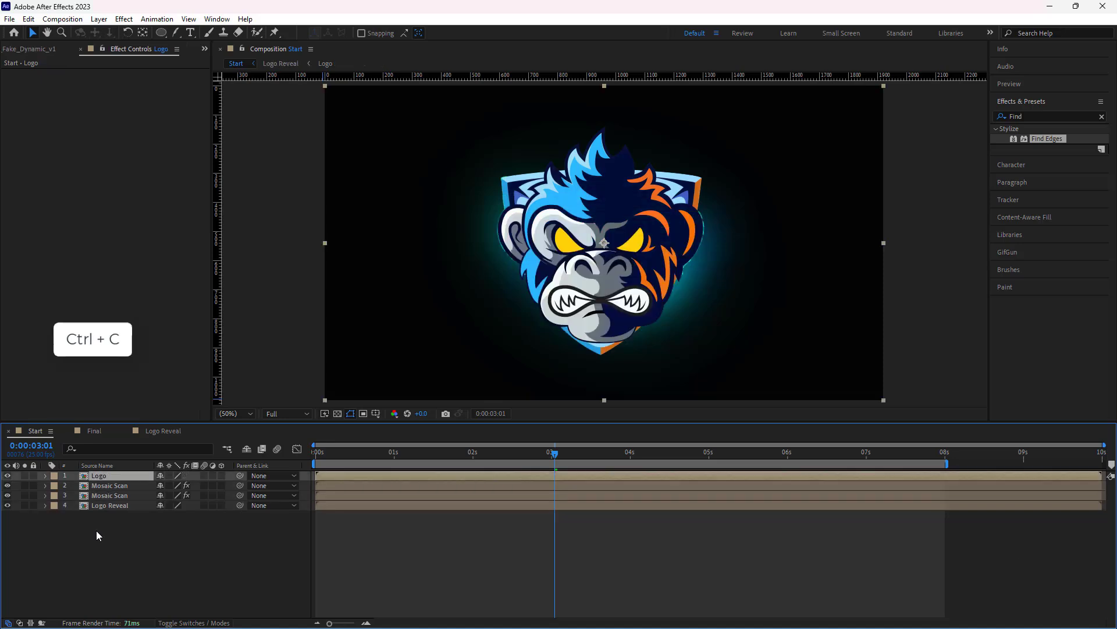
pyautogui.click(24, 473)
pyautogui.click(125, 431)
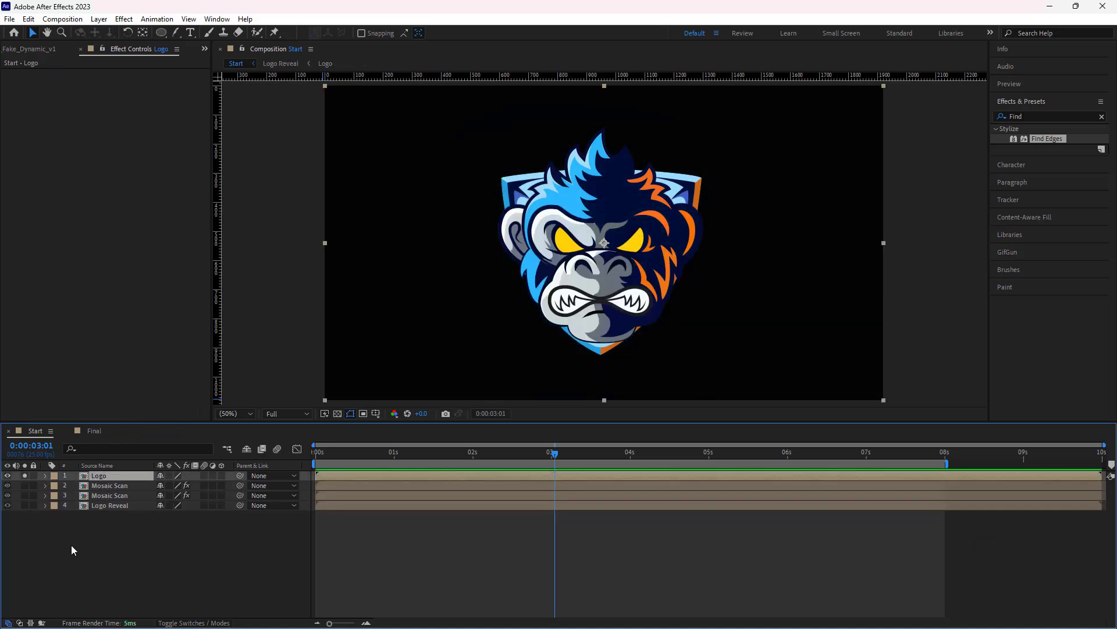
# Apply Vegas to Logo with 3 segments, Transparent blend mode, start opacity 0 and end opacity 1
pyautogui.click(1043, 115)
pyautogui.write('Vega')
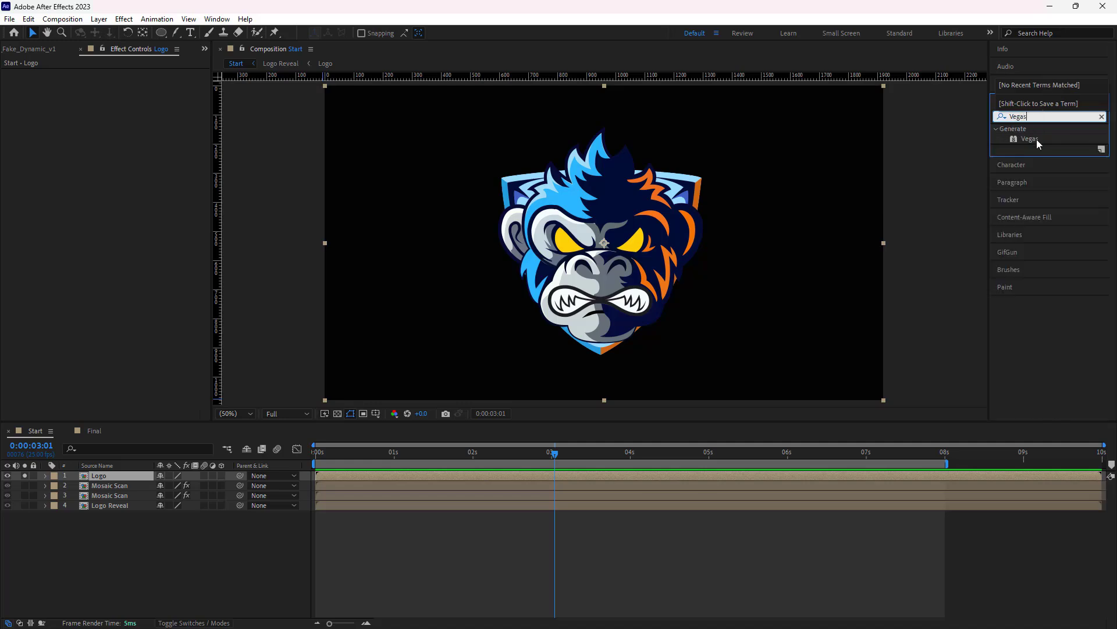
pyautogui.write('s')
pyautogui.moveTo(1036, 138); pyautogui.dragTo(110, 476)
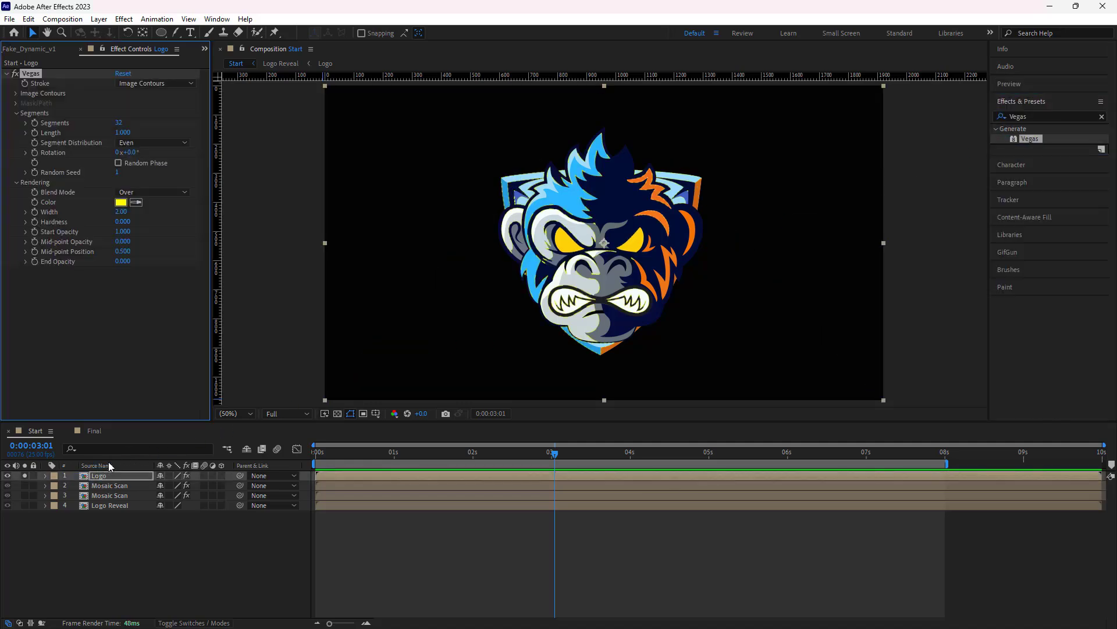
pyautogui.click(120, 123)
pyautogui.click(124, 192)
pyautogui.click(131, 205)
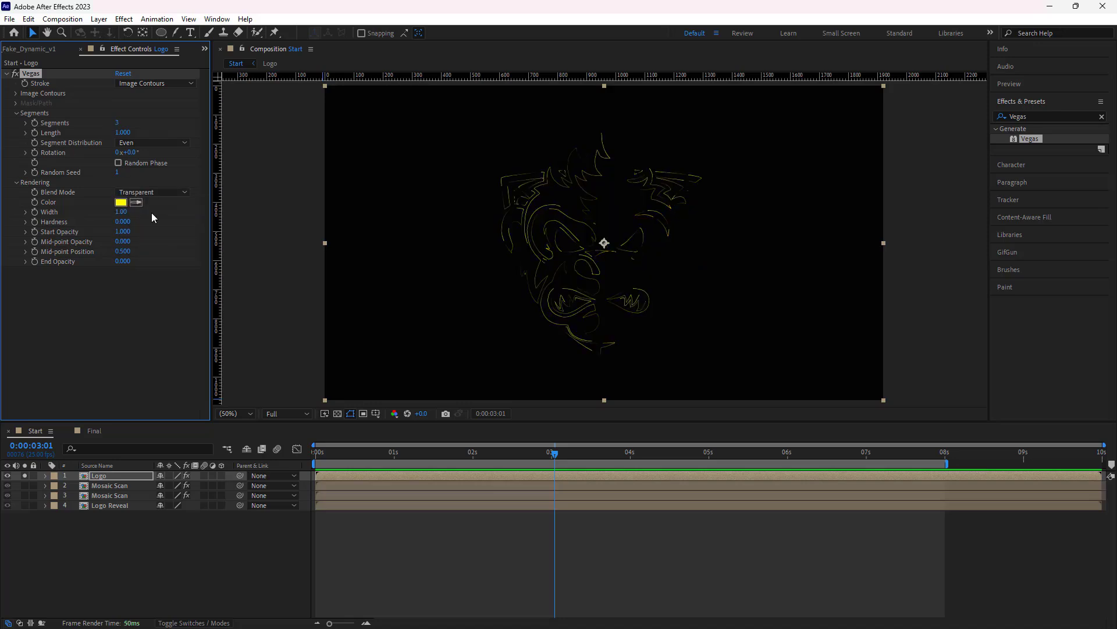
pyautogui.click(123, 231)
pyautogui.write('0')
pyautogui.press('Return')
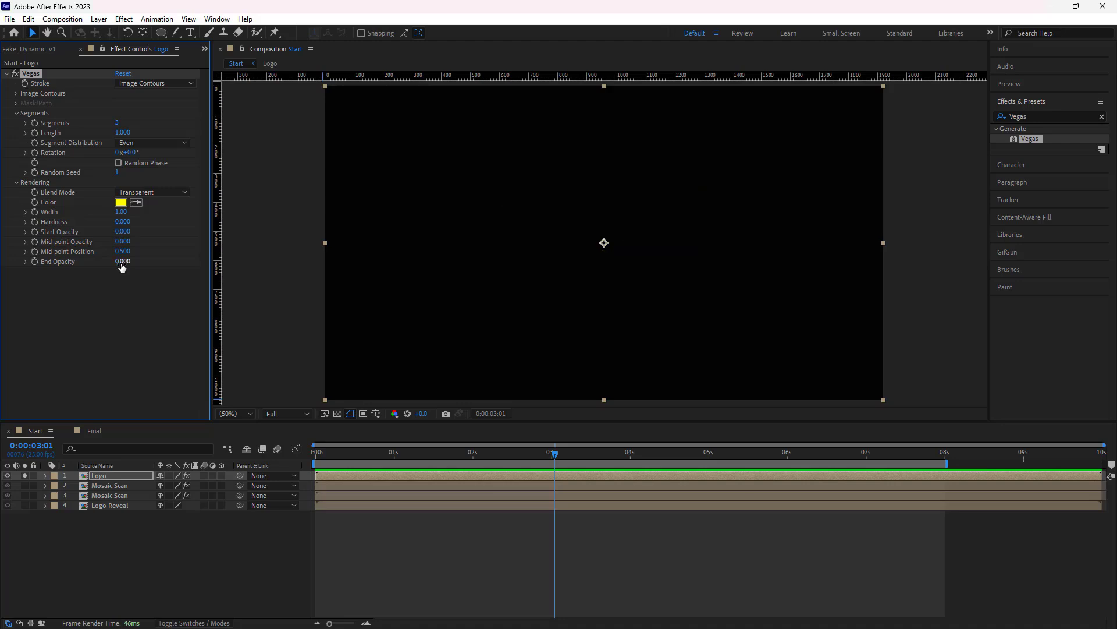
pyautogui.click(122, 261)
pyautogui.write('1')
pyautogui.press('Return')
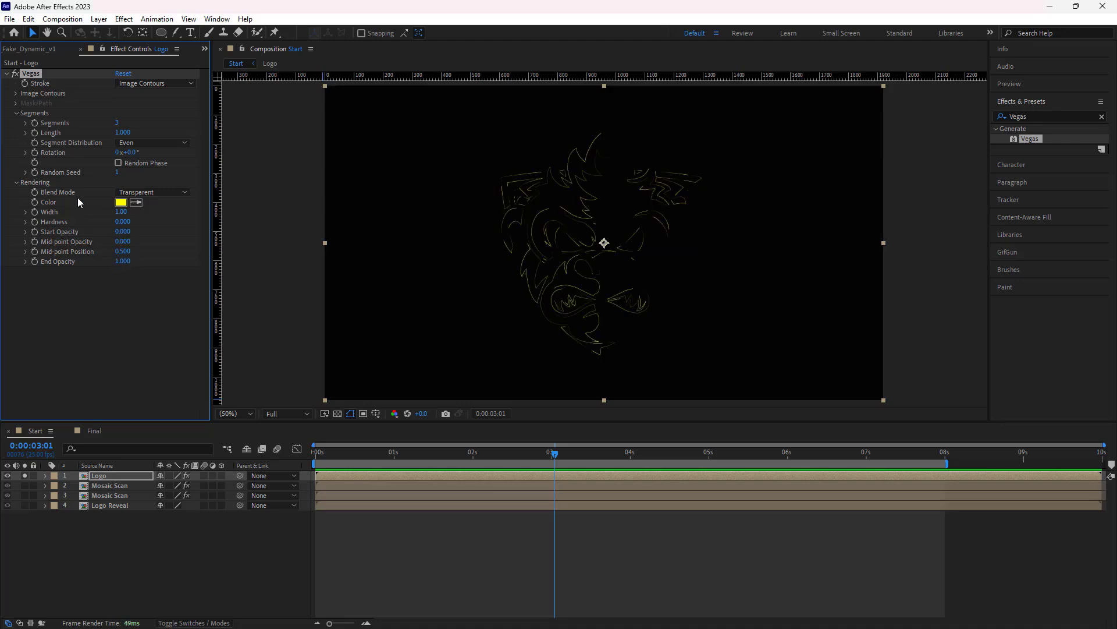
# Keyframe Vegas Rotation from 0° at 0 seconds to 180° at 5 seconds
pyautogui.moveTo(553, 453); pyautogui.dragTo(316, 453)
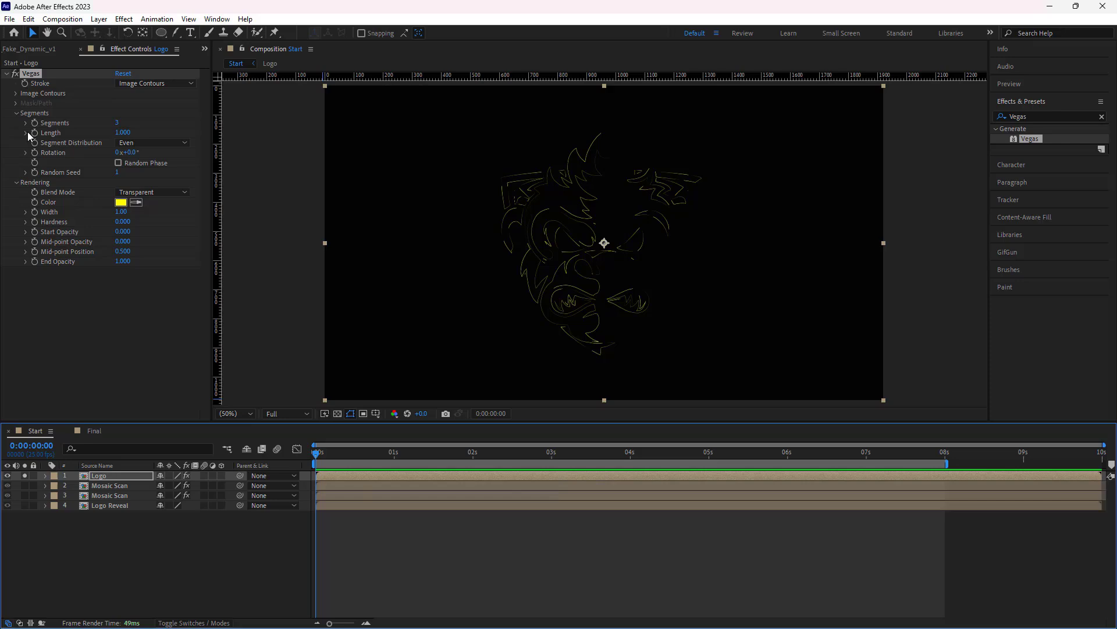
pyautogui.click(34, 153)
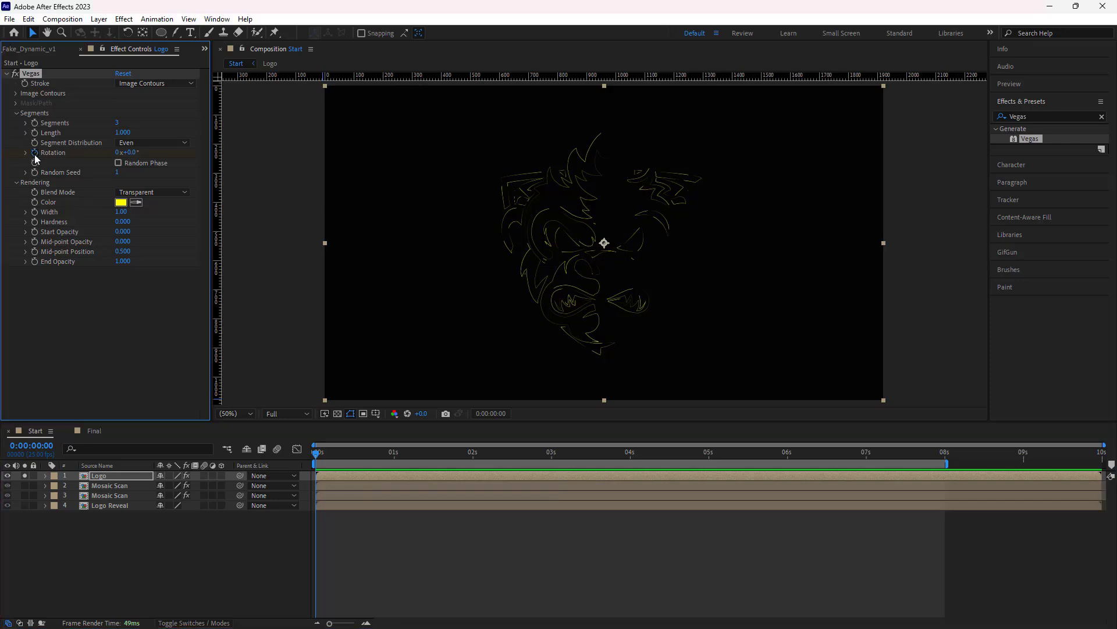
pyautogui.click(96, 476)
pyautogui.press('u')
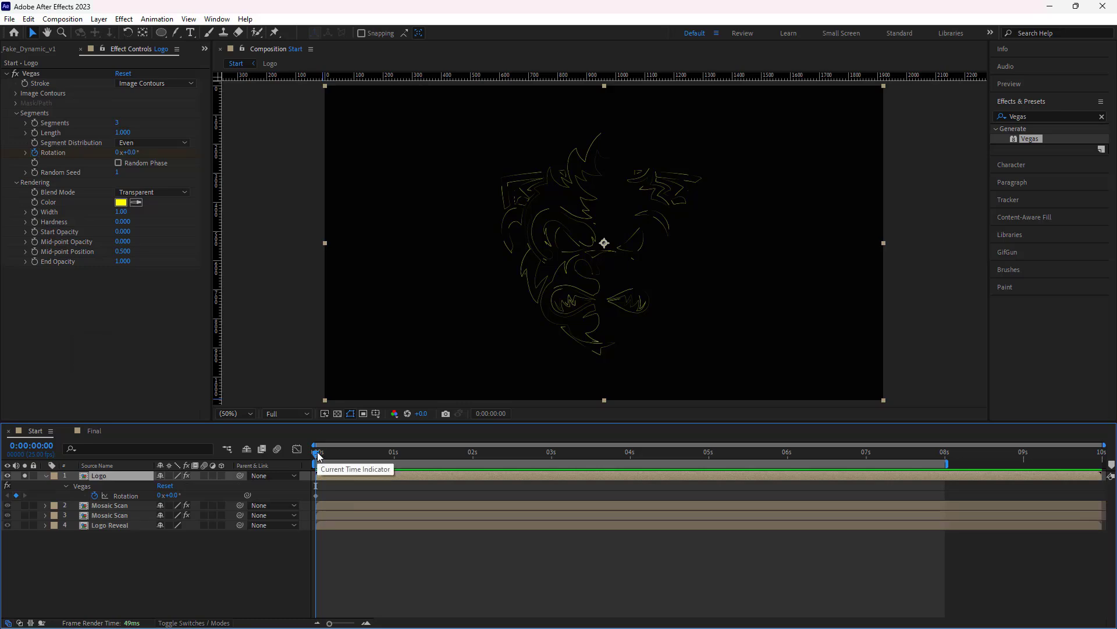
pyautogui.moveTo(320, 471); pyautogui.dragTo(696, 595)
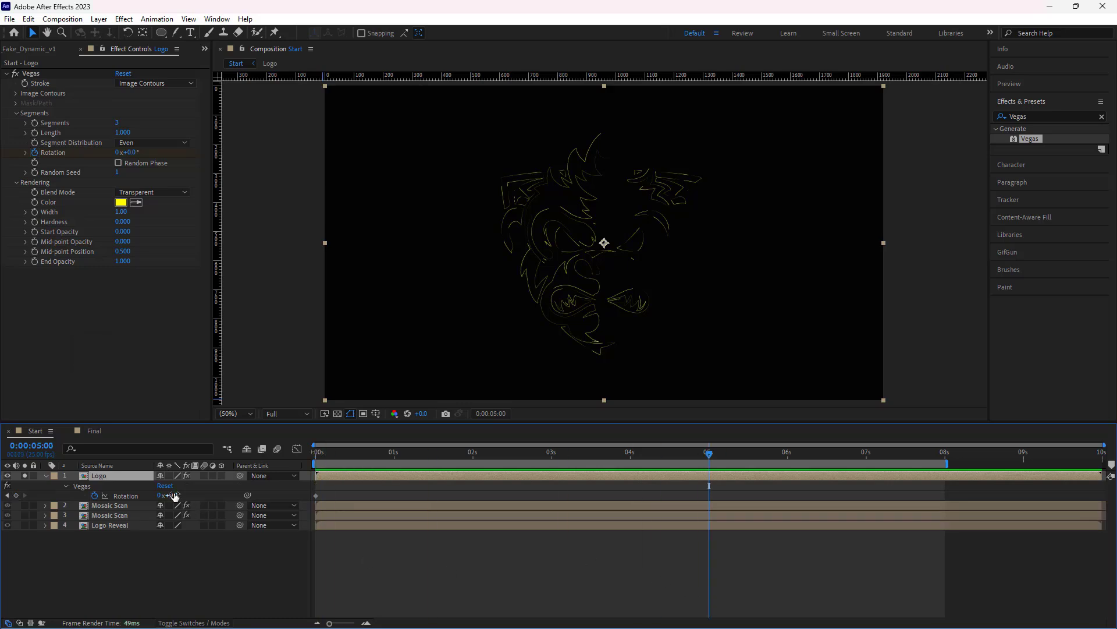
pyautogui.click(175, 496)
pyautogui.write('180')
pyautogui.press('Return')
# Set the Vegas stroke colour to grey 989898
pyautogui.click(120, 203)
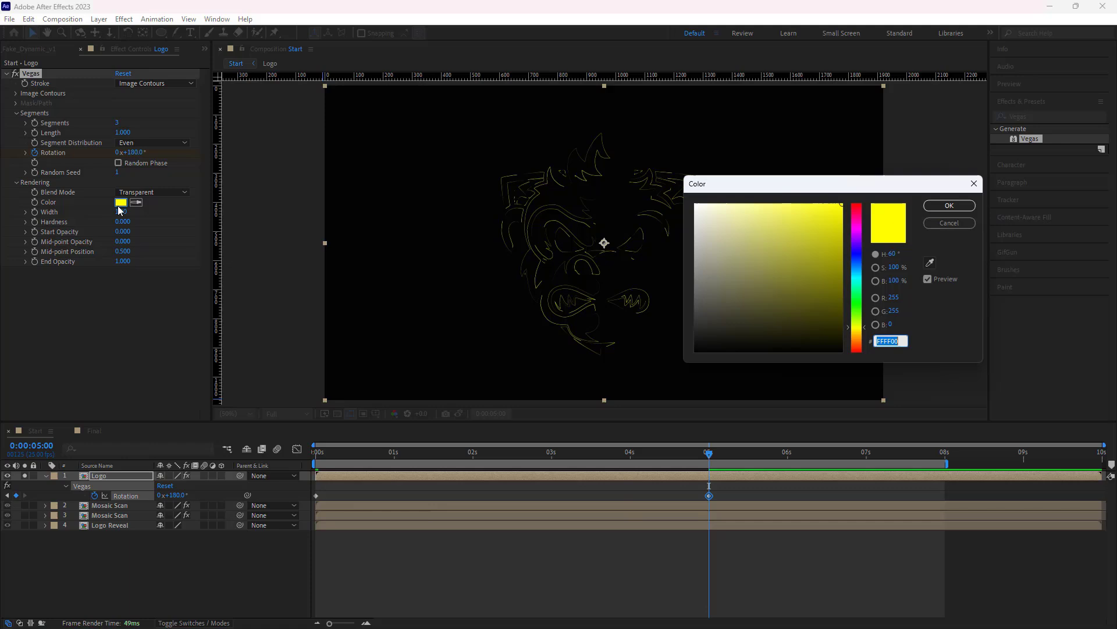
pyautogui.write('989898')
pyautogui.click(947, 206)
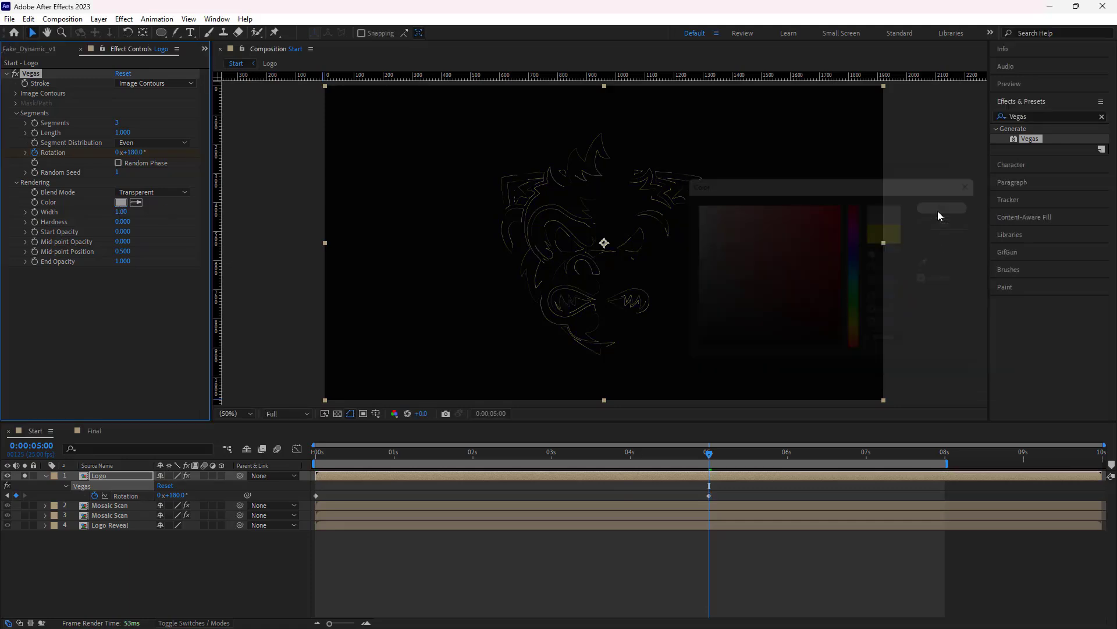
# Apply Easy Ease to both Rotation keyframes and preview the spinning strokes
pyautogui.moveTo(709, 453); pyautogui.dragTo(315, 472)
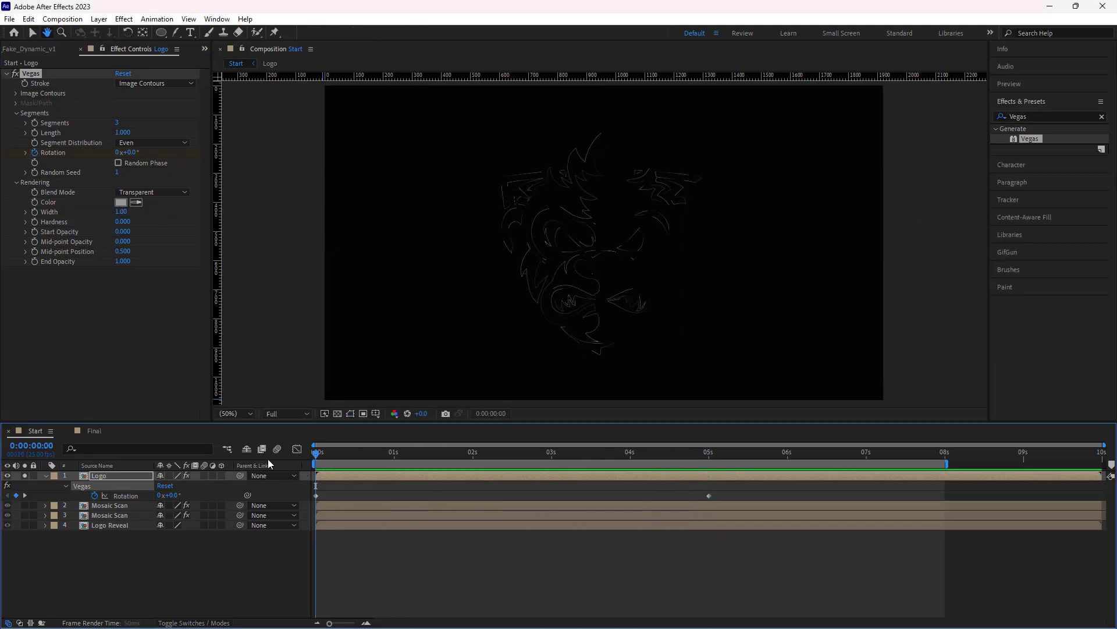
pyautogui.moveTo(723, 490); pyautogui.dragTo(312, 496)
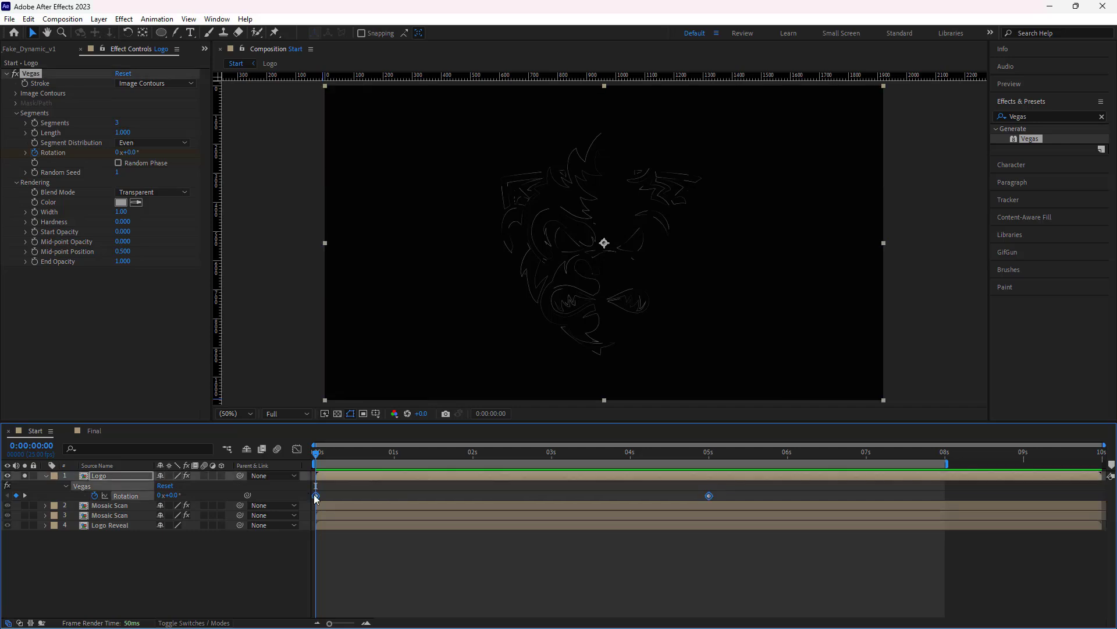
pyautogui.rightClick(315, 496)
pyautogui.moveTo(374, 484)
pyautogui.click(474, 521)
pyautogui.press('space')
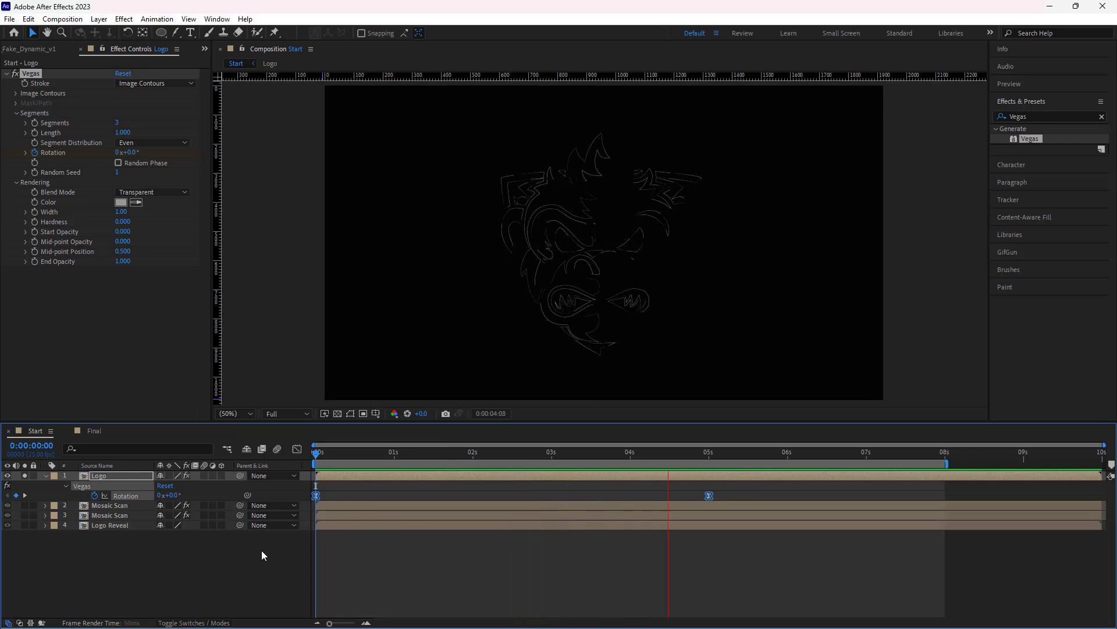
pyautogui.press('space')
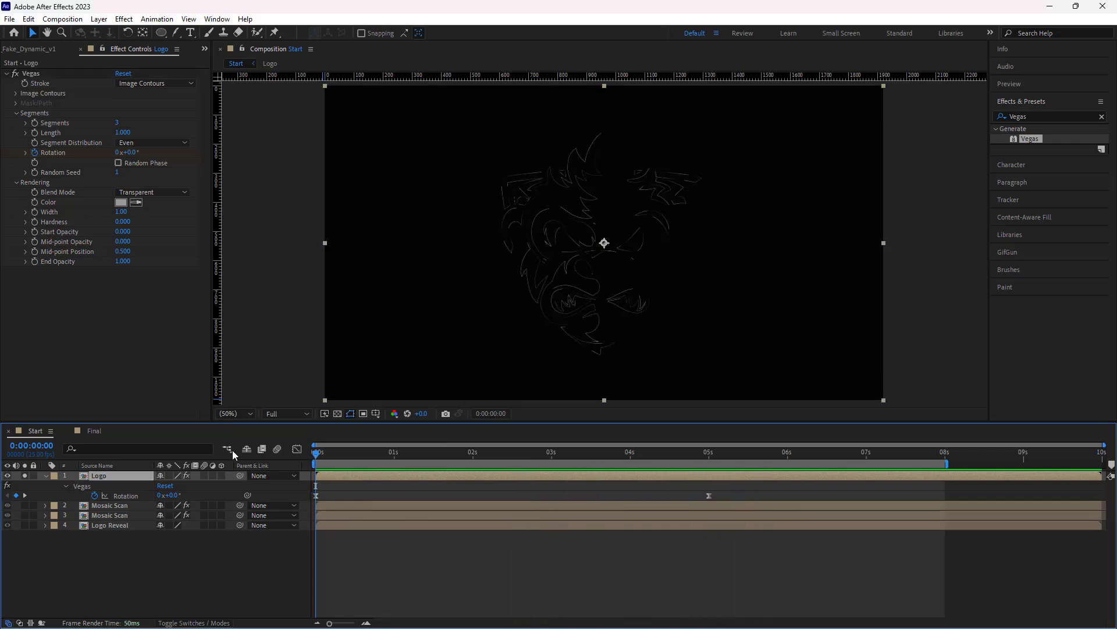
# Apply CC Glass to the Logo layer and expand its Surface settings
pyautogui.click(1101, 116)
pyautogui.write('Glass')
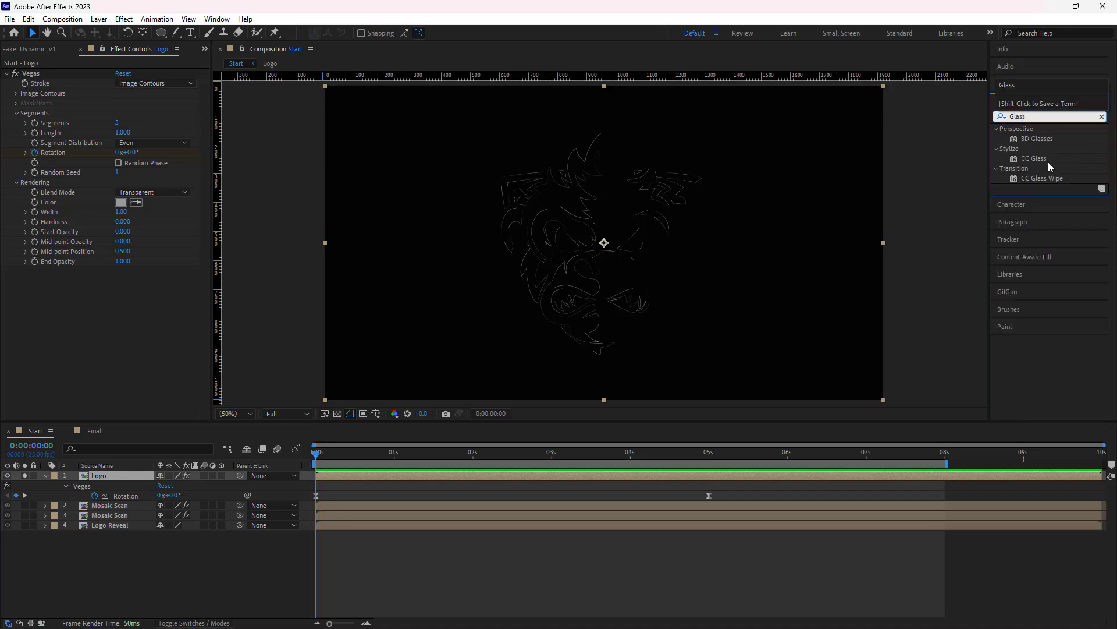
pyautogui.moveTo(1039, 160); pyautogui.dragTo(106, 480)
pyautogui.click(7, 74)
pyautogui.click(17, 93)
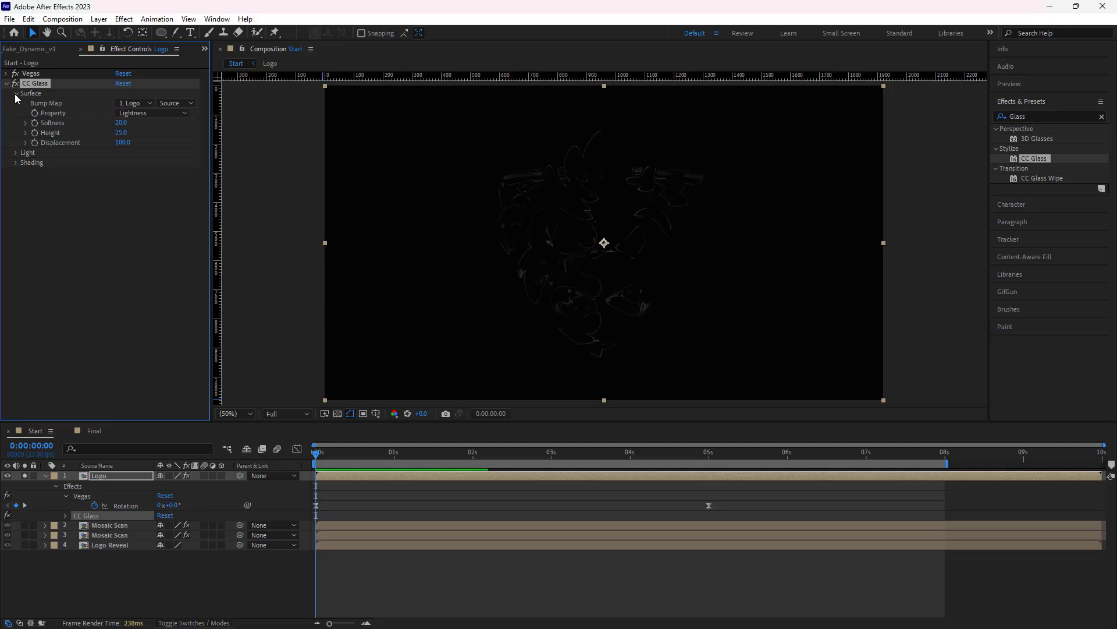
pyautogui.click(121, 133)
pyautogui.moveTo(317, 460); pyautogui.dragTo(551, 454)
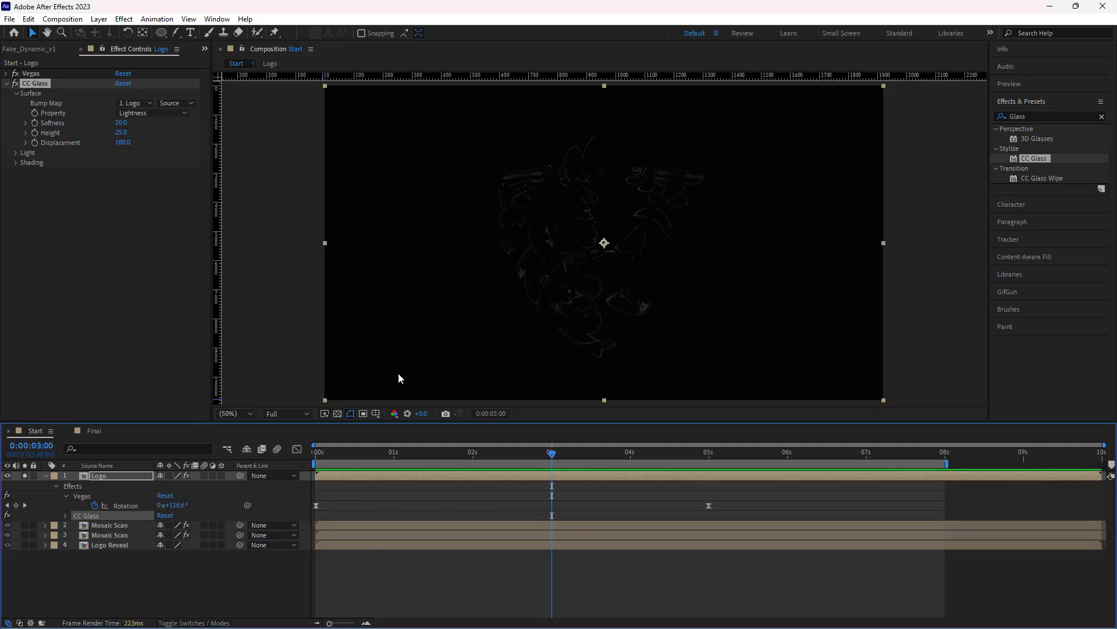
# Set the CC Glass Height to 100 and Displacement to 0
pyautogui.click(113, 192)
pyautogui.write('100')
pyautogui.press('Return')
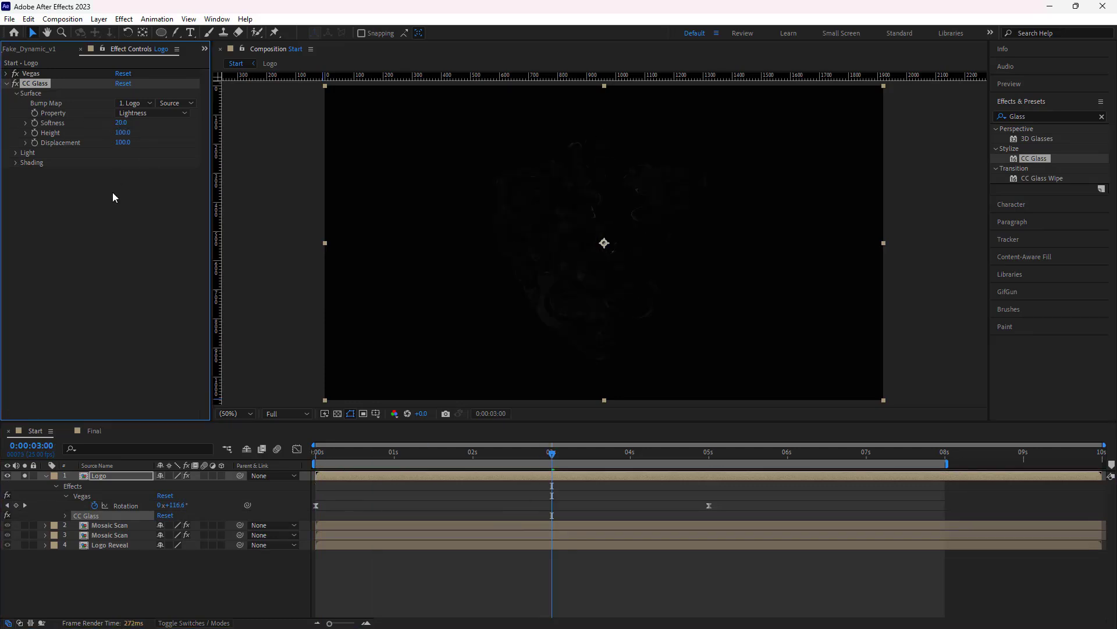
pyautogui.click(121, 143)
pyautogui.write('00')
pyautogui.press('Return')
pyautogui.click(16, 163)
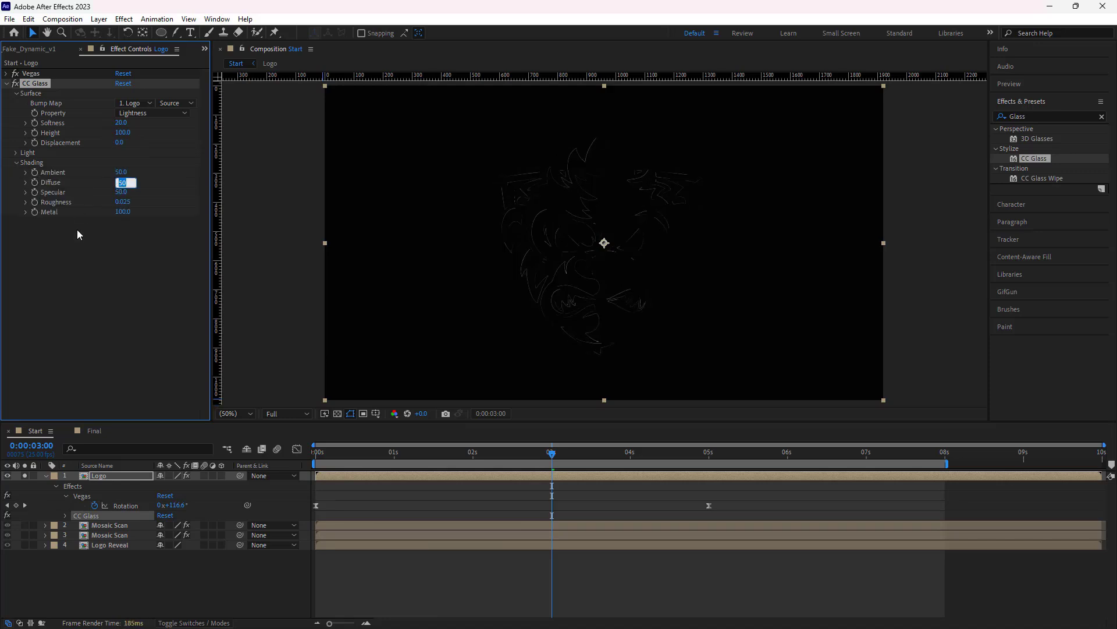
pyautogui.click(316, 452)
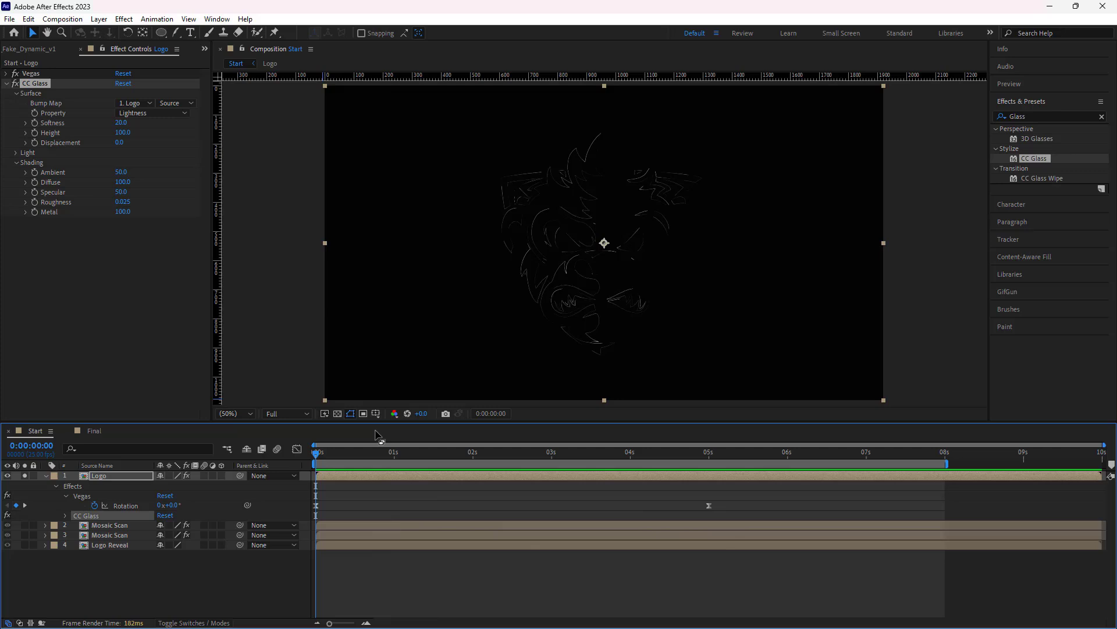
# Apply Colorama to Logo with Phase Shift -75° and 33% Blend With Original
pyautogui.click(1102, 117)
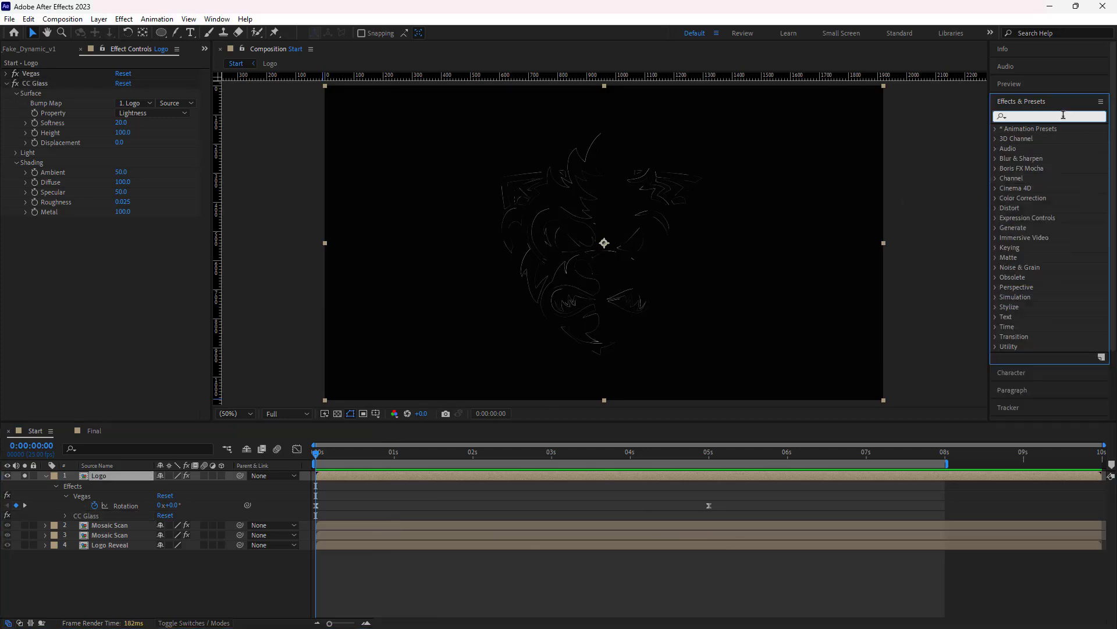
pyautogui.write('coloram')
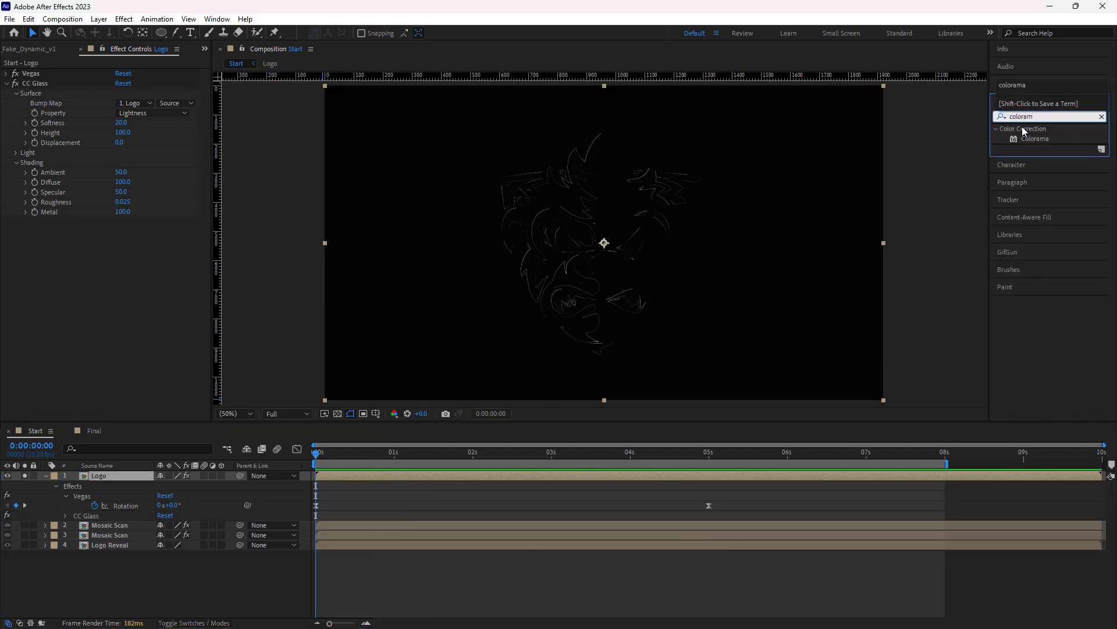
pyautogui.moveTo(1030, 138); pyautogui.dragTo(96, 474)
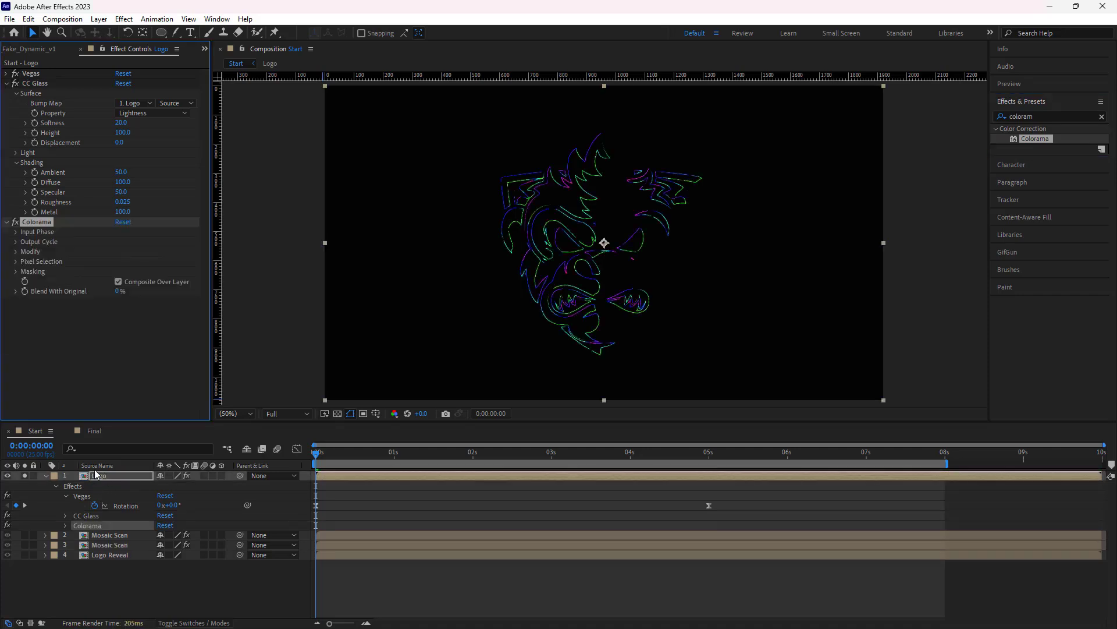
pyautogui.click(7, 83)
pyautogui.click(16, 103)
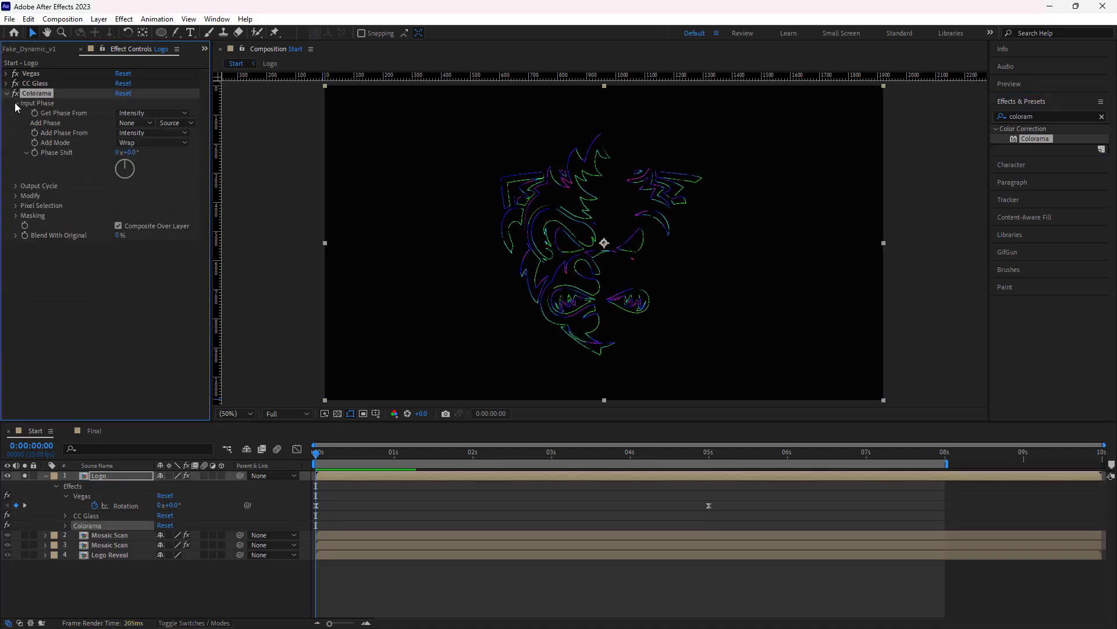
pyautogui.click(130, 152)
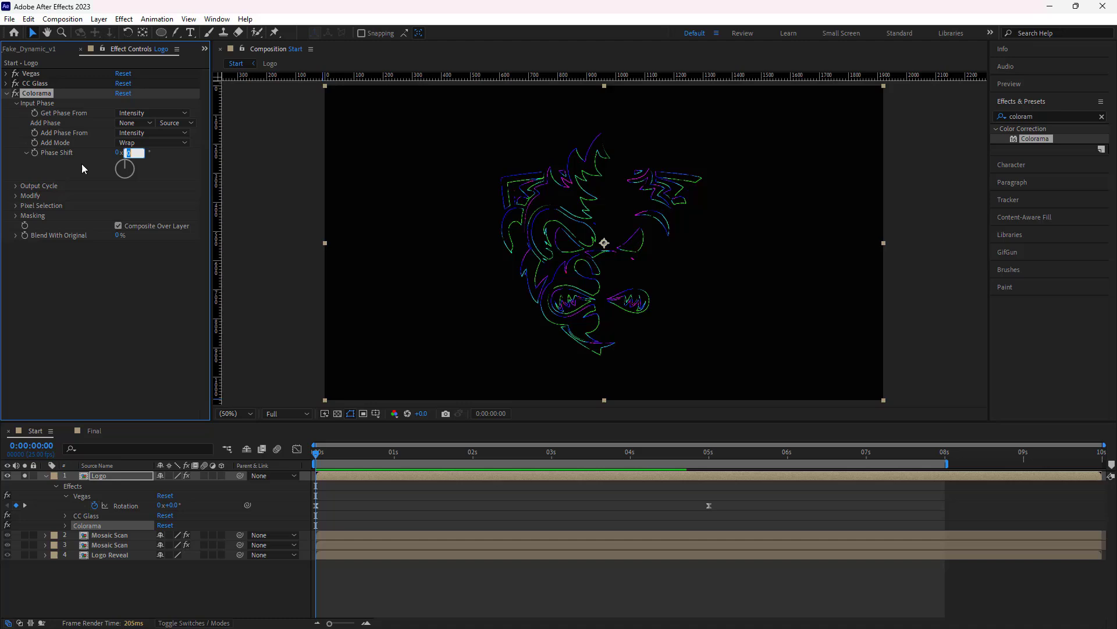
pyautogui.write('-75')
pyautogui.press('Return')
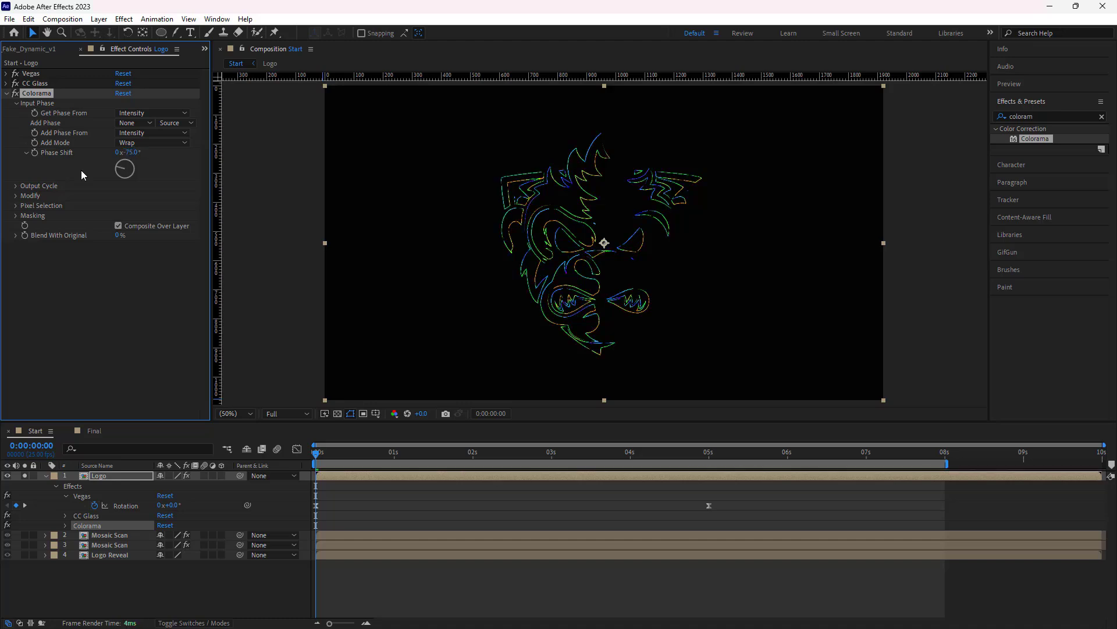
pyautogui.write('33')
pyautogui.click(112, 254)
# Preview the rainbow-tinted logo strokes from the start
pyautogui.click(316, 456)
pyautogui.press('space')
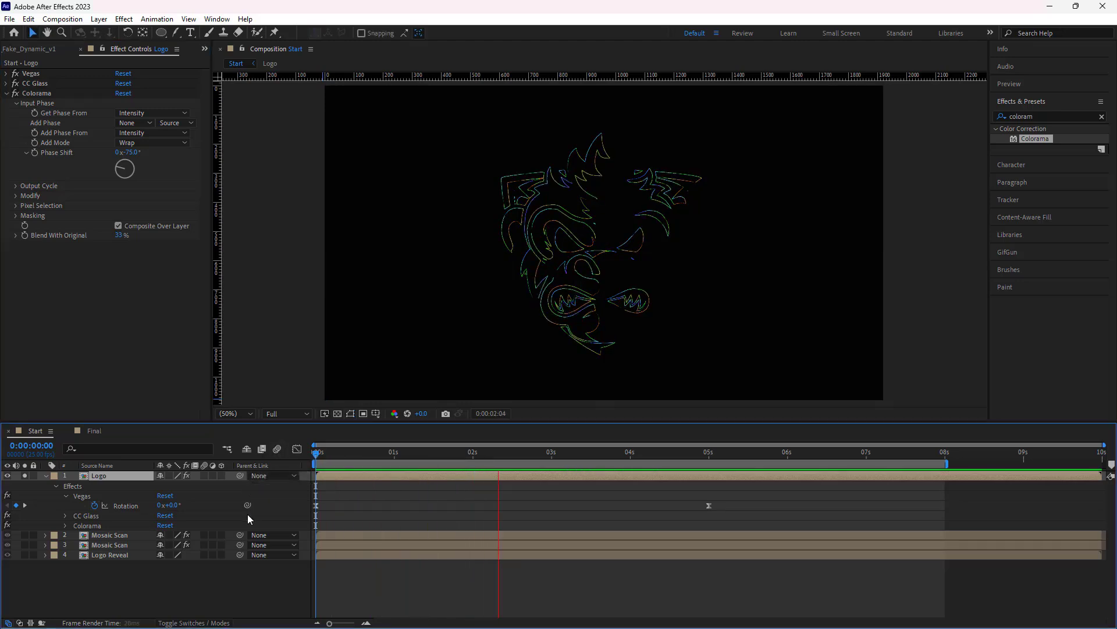
pyautogui.click(314, 456)
# Apply Glow to the Logo layer's rainbow outlines with a Glow Radius of 40
pyautogui.click(1054, 117)
pyautogui.write('Glow')
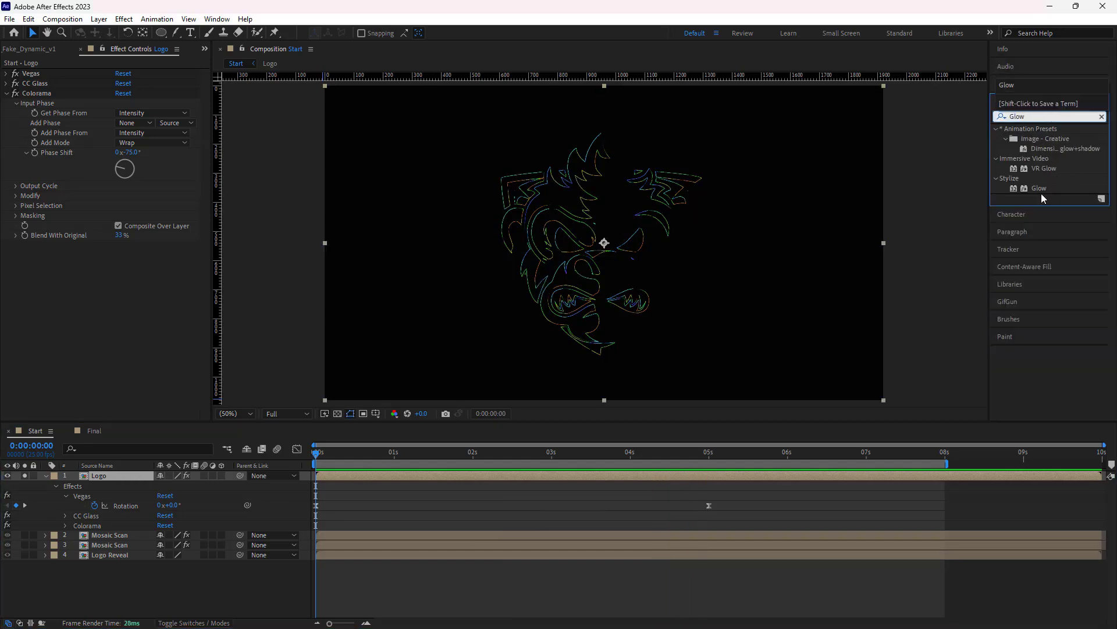
pyautogui.moveTo(1039, 188); pyautogui.dragTo(116, 476)
pyautogui.click(6, 93)
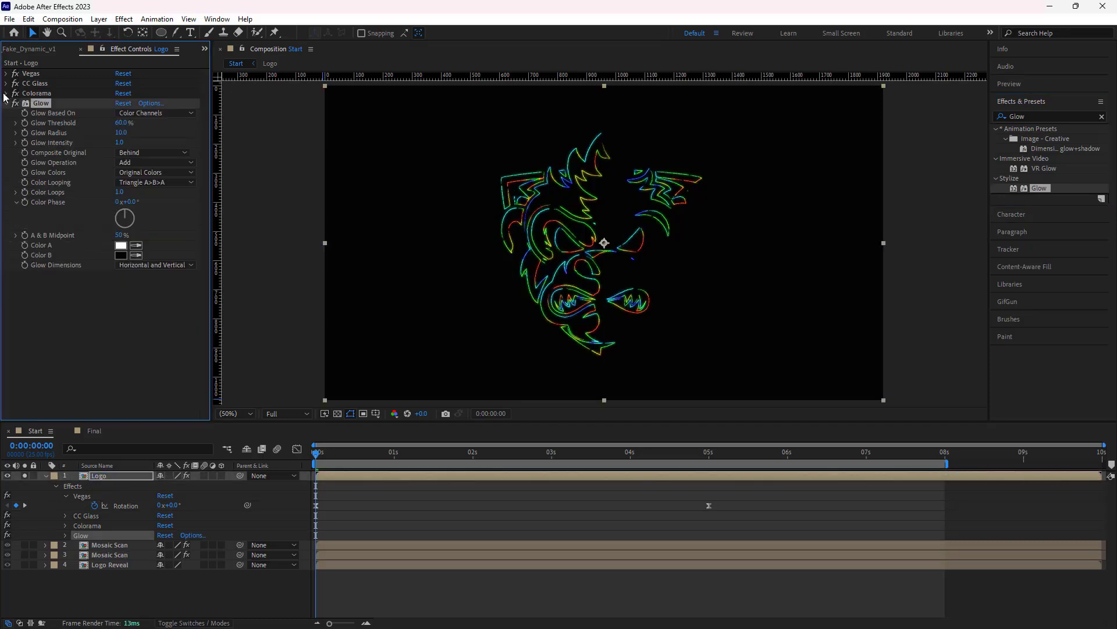
pyautogui.click(119, 133)
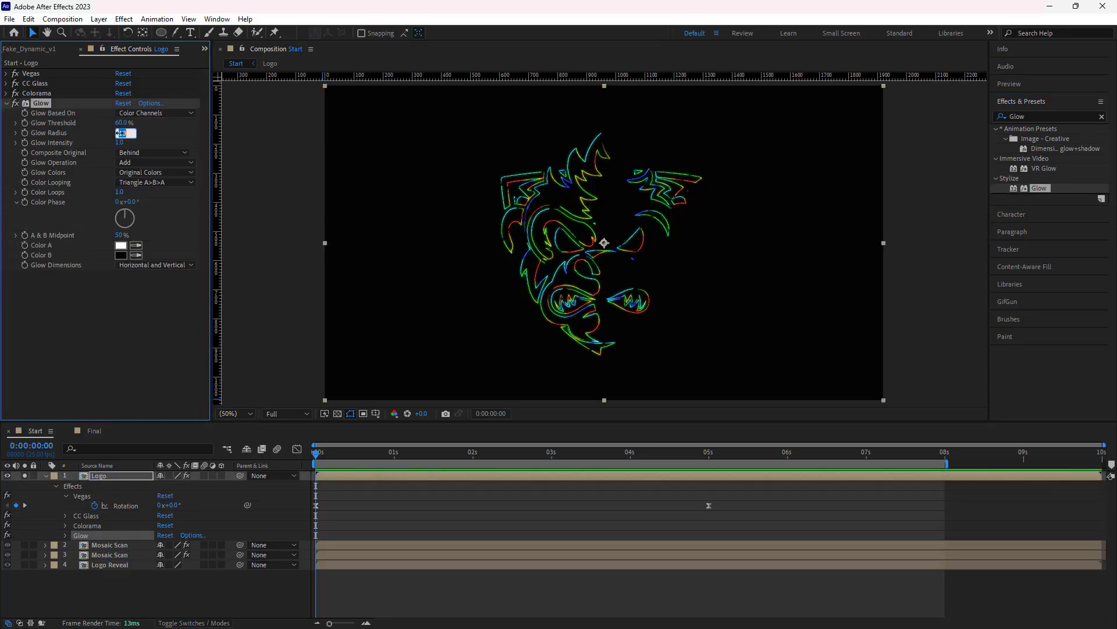
pyautogui.write('40')
pyautogui.press('Return')
pyautogui.moveTo(318, 456)
pyautogui.mouseDown()
pyautogui.moveTo(554, 488)
pyautogui.moveTo(304, 456)
pyautogui.mouseUp()
pyautogui.press('t')
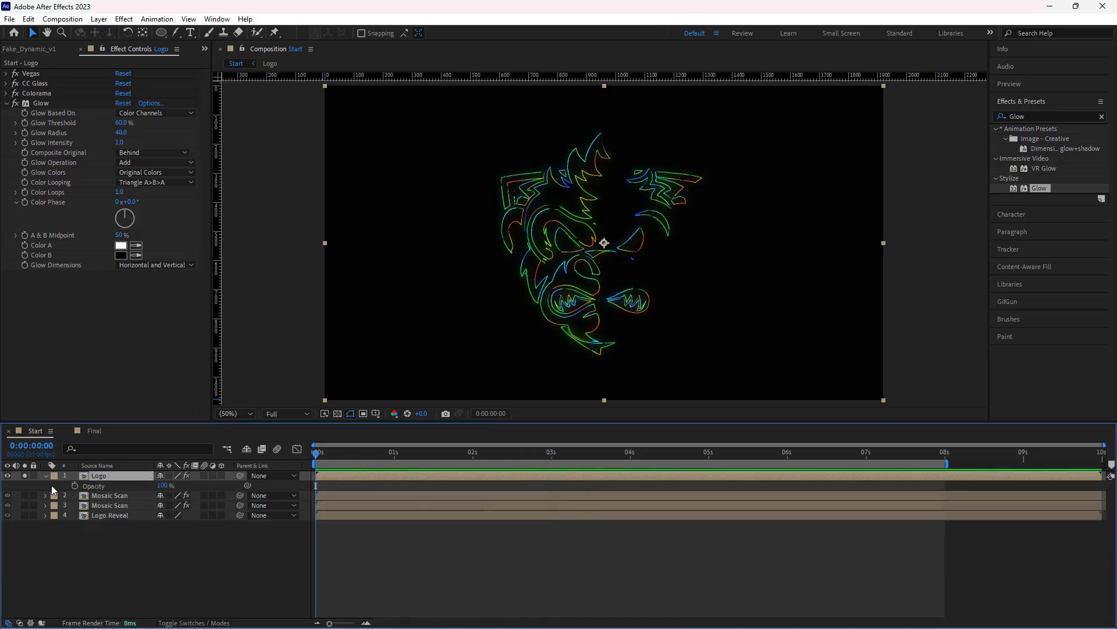
# Keyframe the Logo's Opacity at 0% at 0s, 100% at 3s and 5s, and 0% at 5:10
pyautogui.click(75, 485)
pyautogui.click(161, 486)
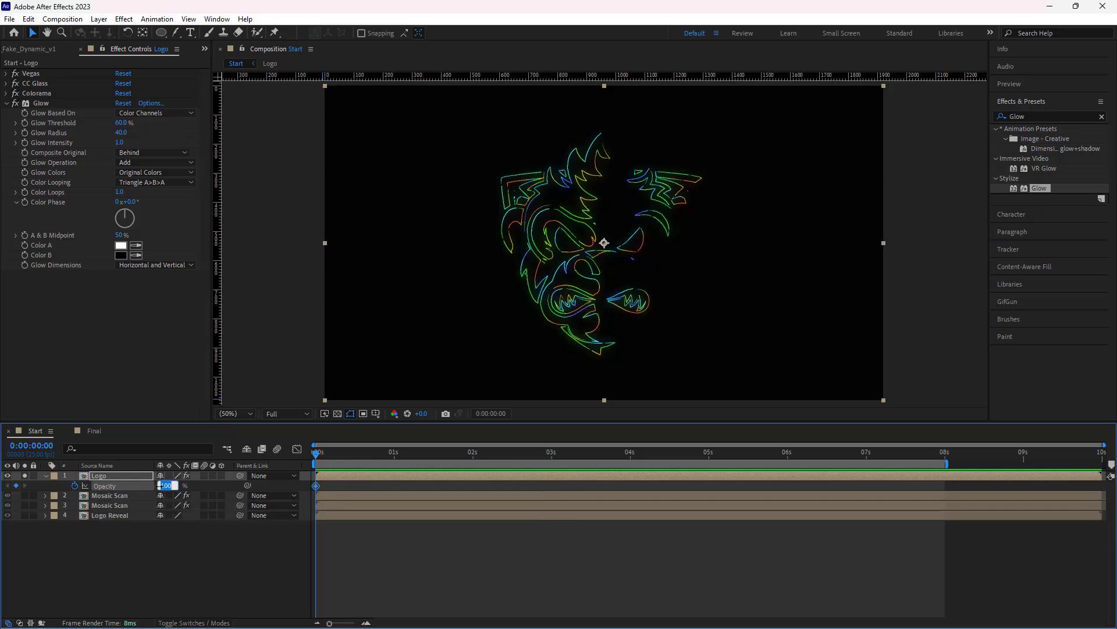
pyautogui.write('0')
pyautogui.press('Return')
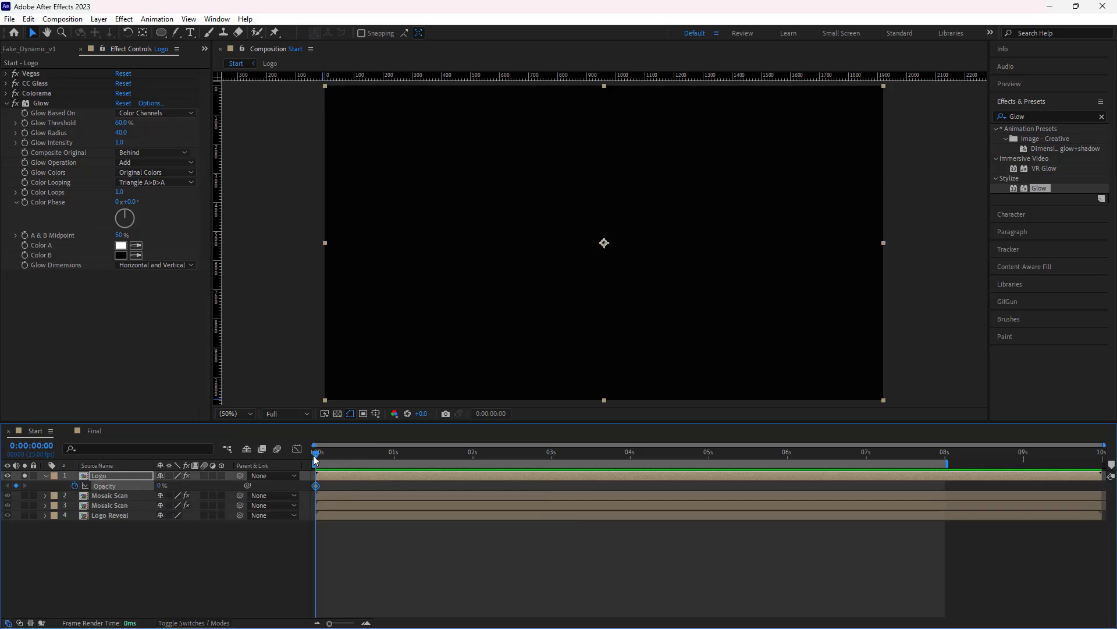
pyautogui.moveTo(316, 453); pyautogui.dragTo(551, 533)
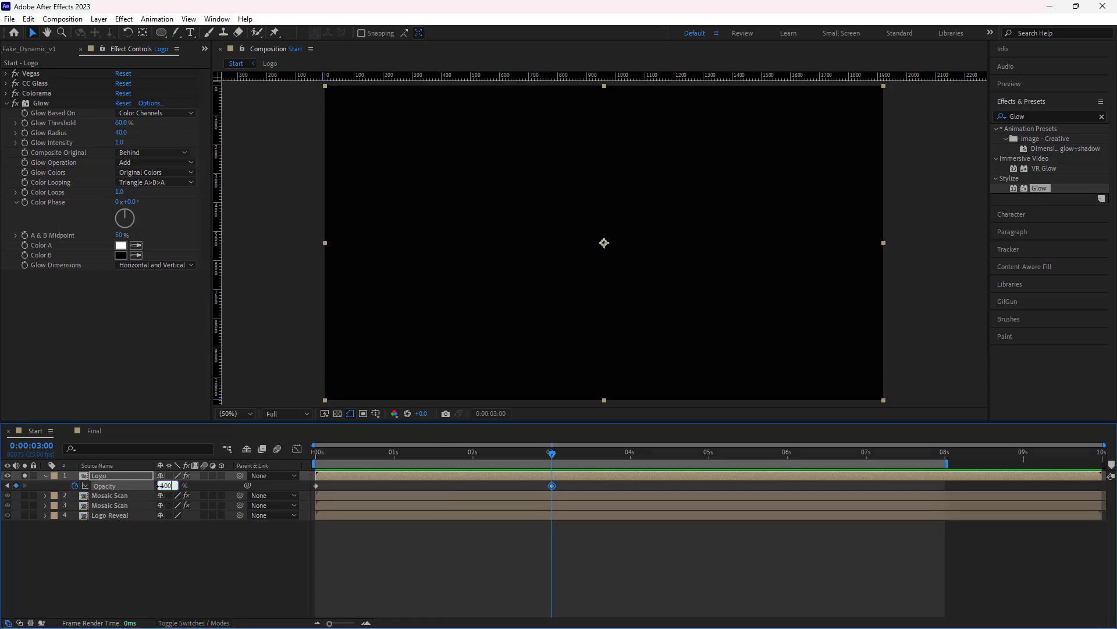
pyautogui.press('Return')
pyautogui.moveTo(552, 453); pyautogui.dragTo(710, 508)
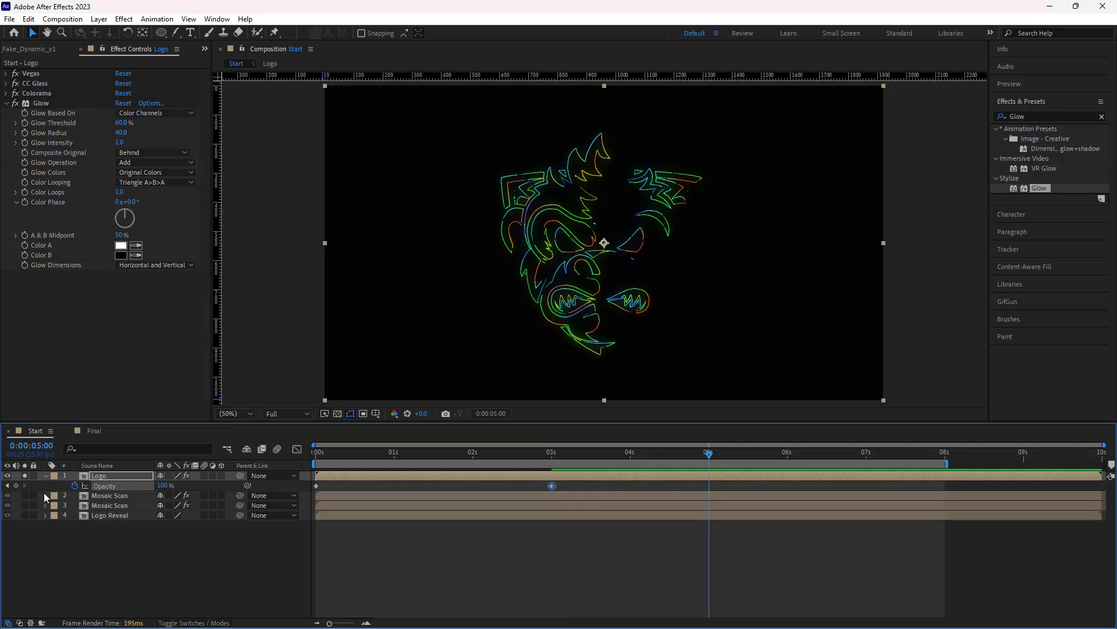
pyautogui.click(16, 485)
pyautogui.hotkey('shift', 'pagedown')
pyautogui.click(16, 485)
pyautogui.click(166, 486)
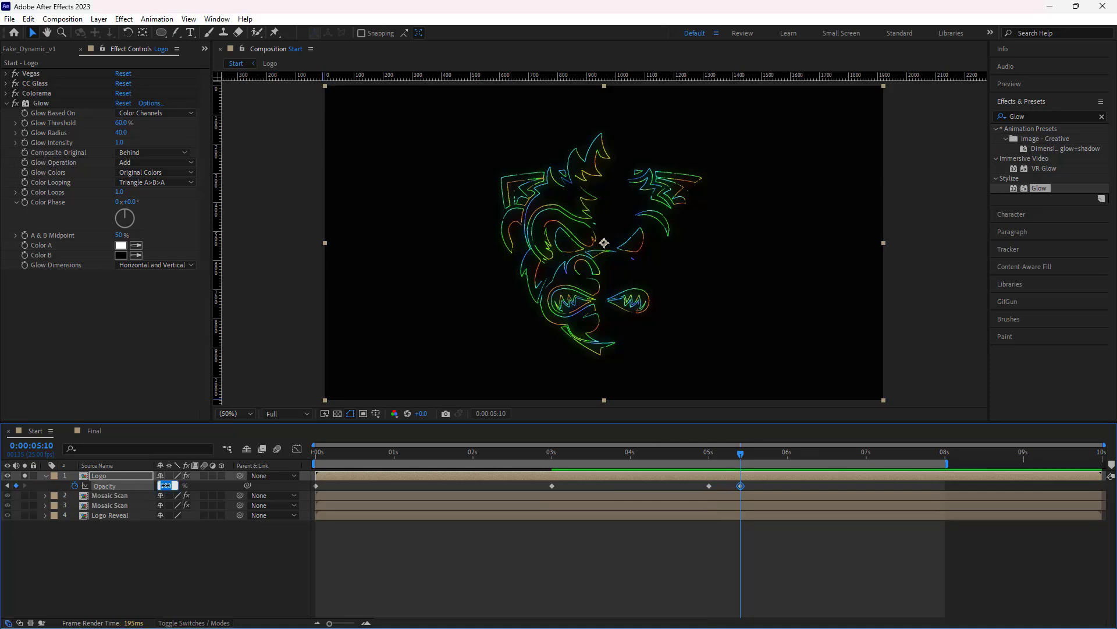
pyautogui.write('0')
pyautogui.press('Return')
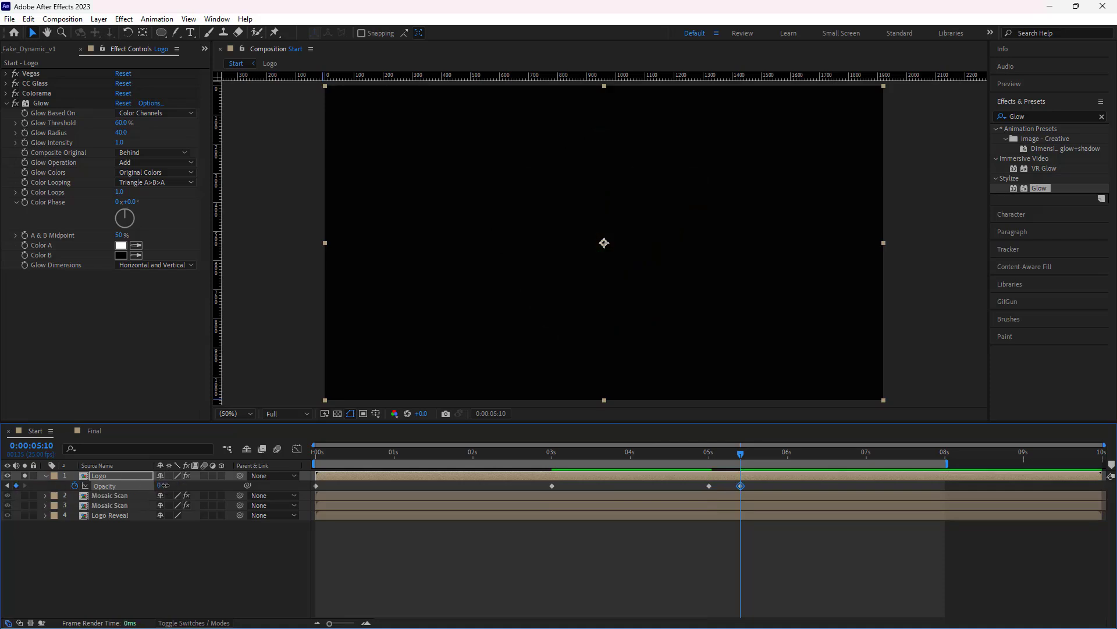
# Apply Easy Ease to the opacity keyframes and preview the fade from the start
pyautogui.moveTo(716, 492); pyautogui.dragTo(314, 490)
pyautogui.rightClick(315, 490)
pyautogui.click(489, 517)
pyautogui.press('Home')
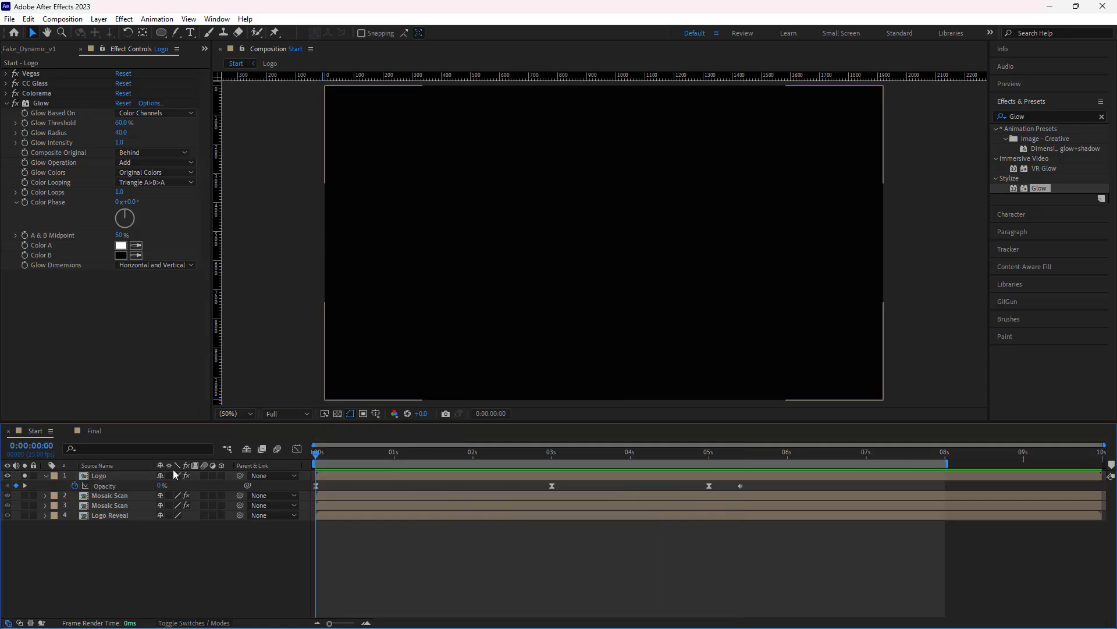
pyautogui.click(93, 474)
pyautogui.press('u')
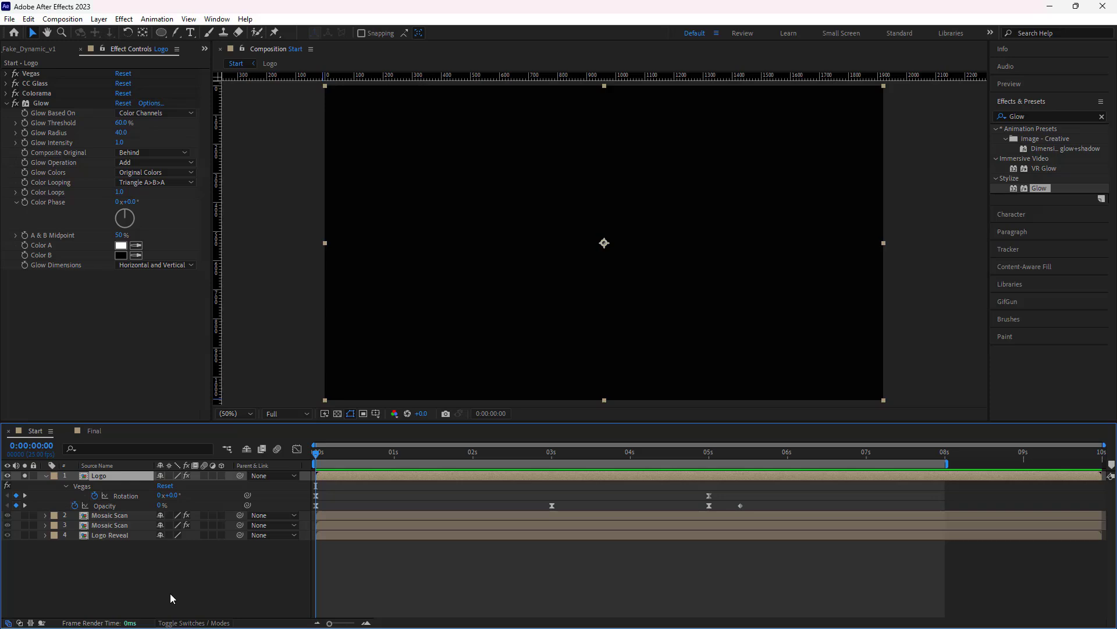
pyautogui.press('space')
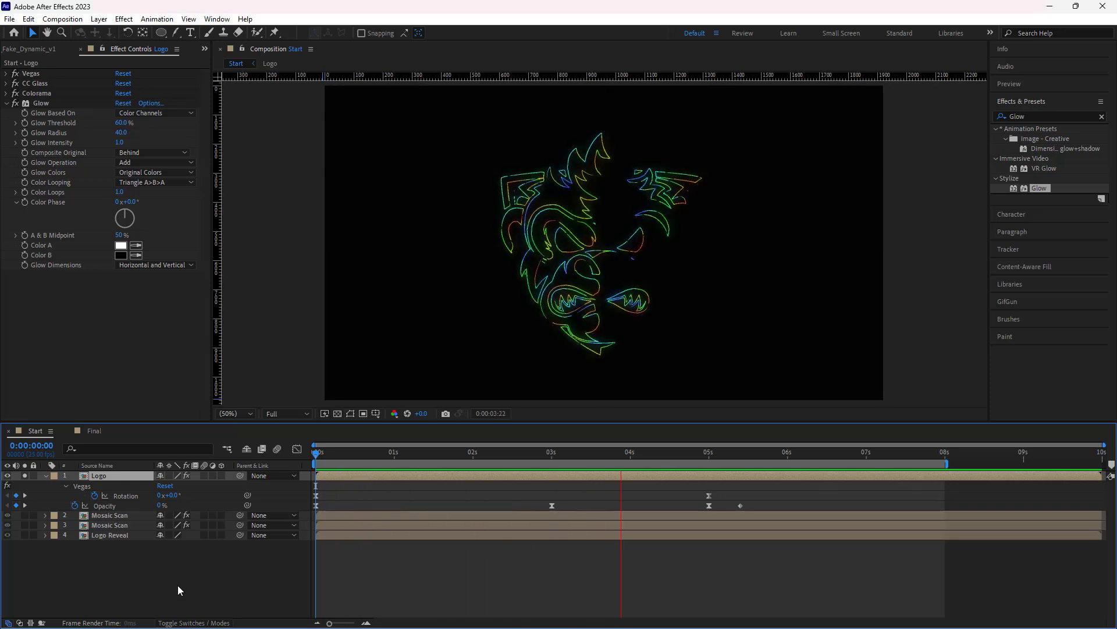
pyautogui.moveTo(536, 452); pyautogui.dragTo(551, 452)
# Preview the logo animation from the start, ending at the 3-second mark
pyautogui.press('u')
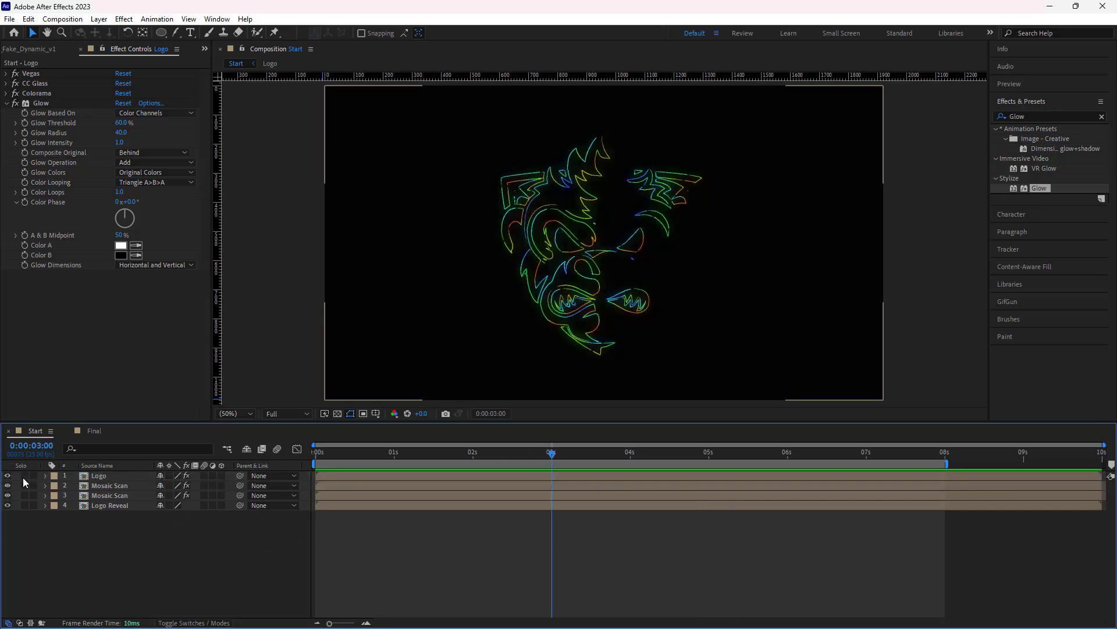
pyautogui.moveTo(552, 453); pyautogui.dragTo(295, 488)
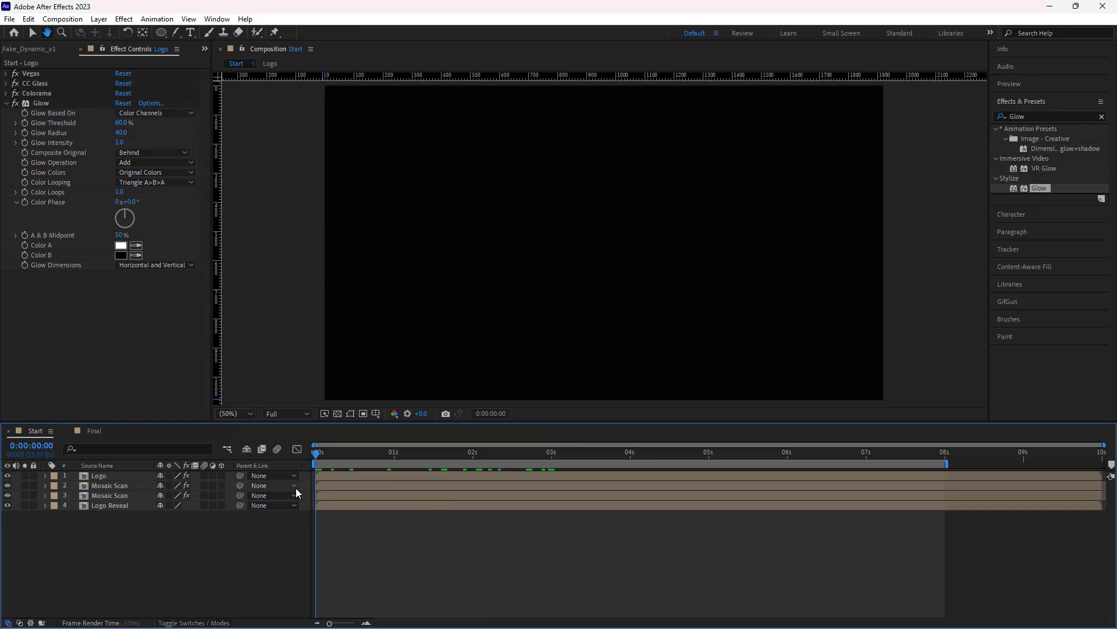
pyautogui.press('space')
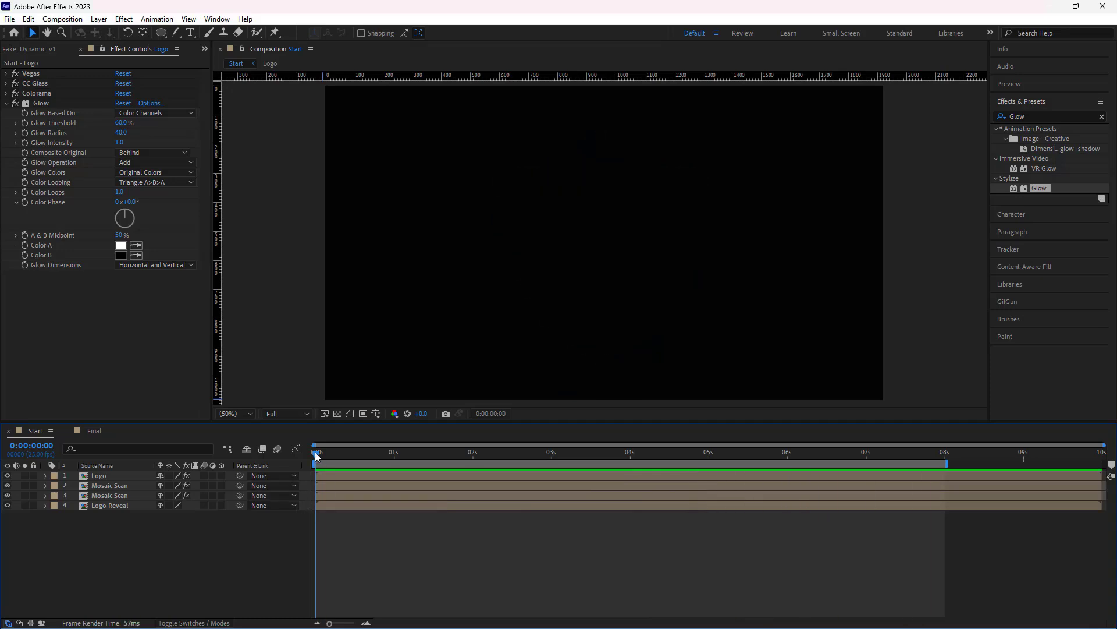
pyautogui.moveTo(317, 456); pyautogui.dragTo(540, 550)
# Pre-compose all four layers into 'Logo Animation' without opening it, then begin a new solid
pyautogui.moveTo(198, 538); pyautogui.dragTo(52, 468)
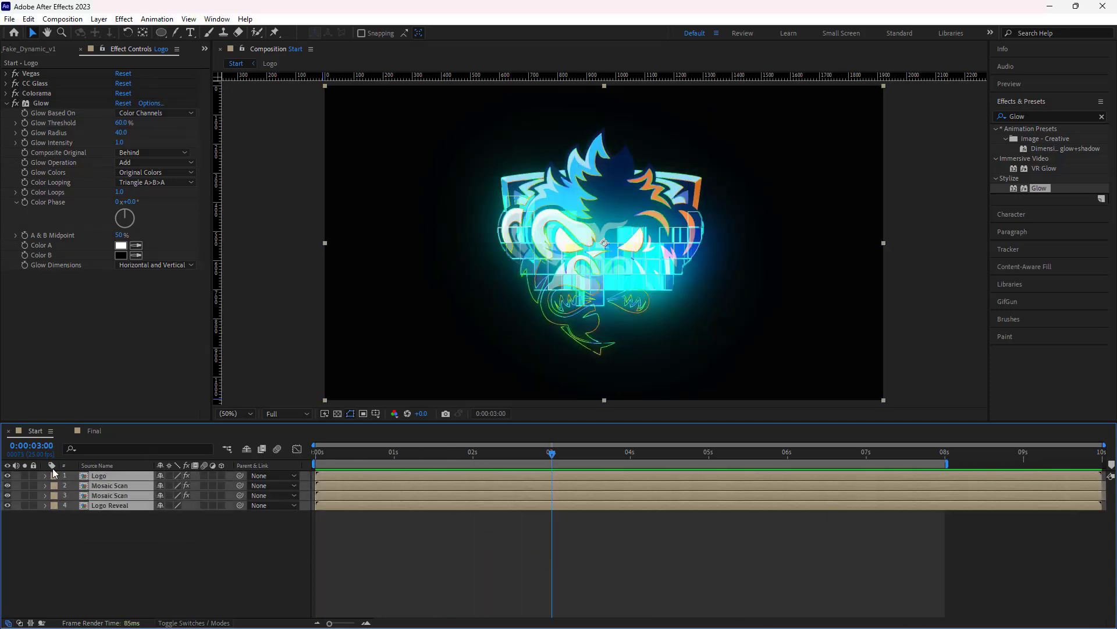
pyautogui.rightClick(86, 502)
pyautogui.click(169, 414)
pyautogui.write('Logo Animation')
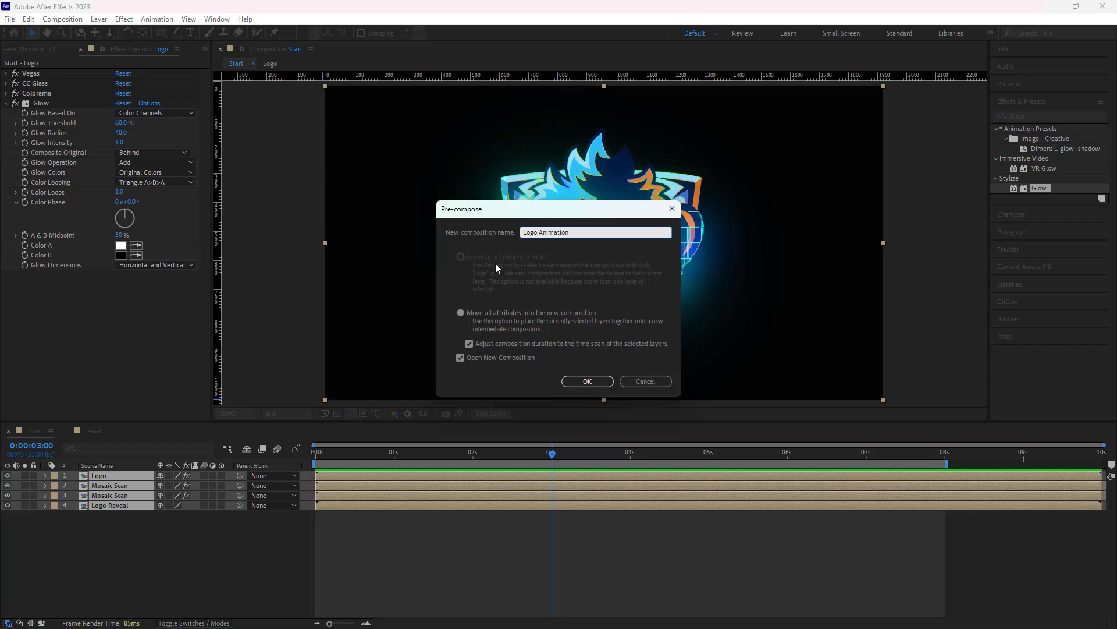
pyautogui.click(485, 358)
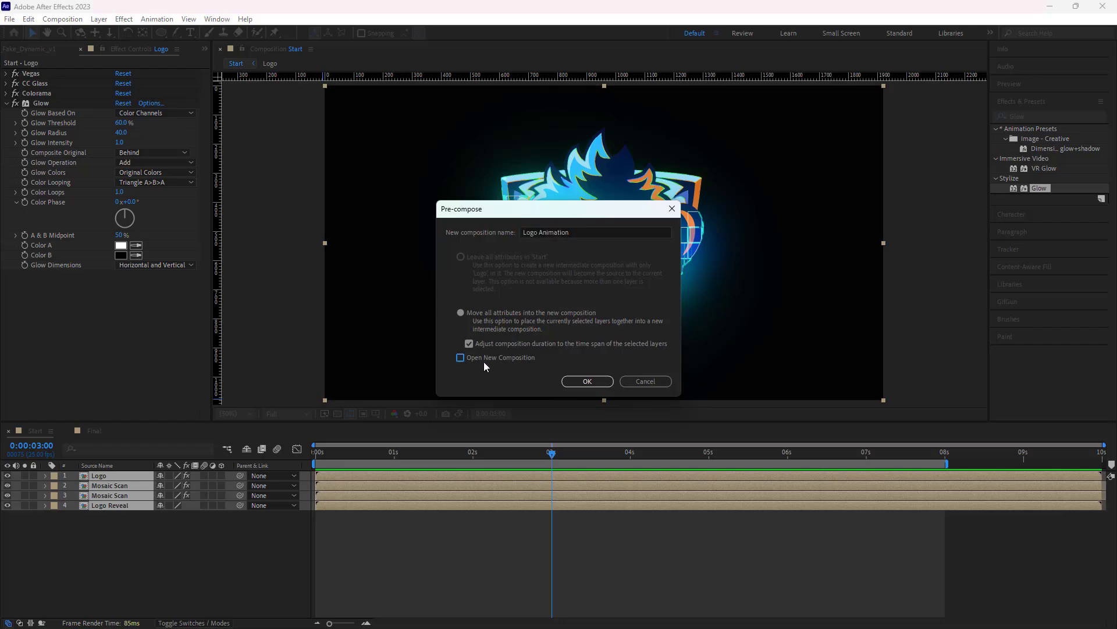
pyautogui.click(587, 380)
pyautogui.rightClick(173, 509)
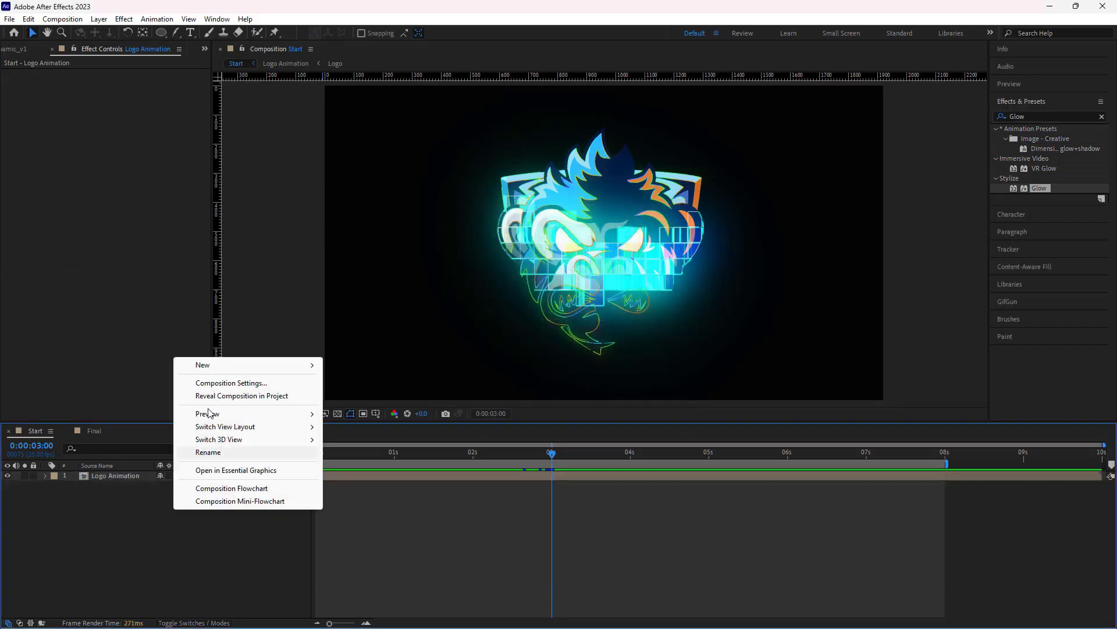
# Create a new solid layer named Floor
pyautogui.moveTo(201, 365)
pyautogui.click(351, 395)
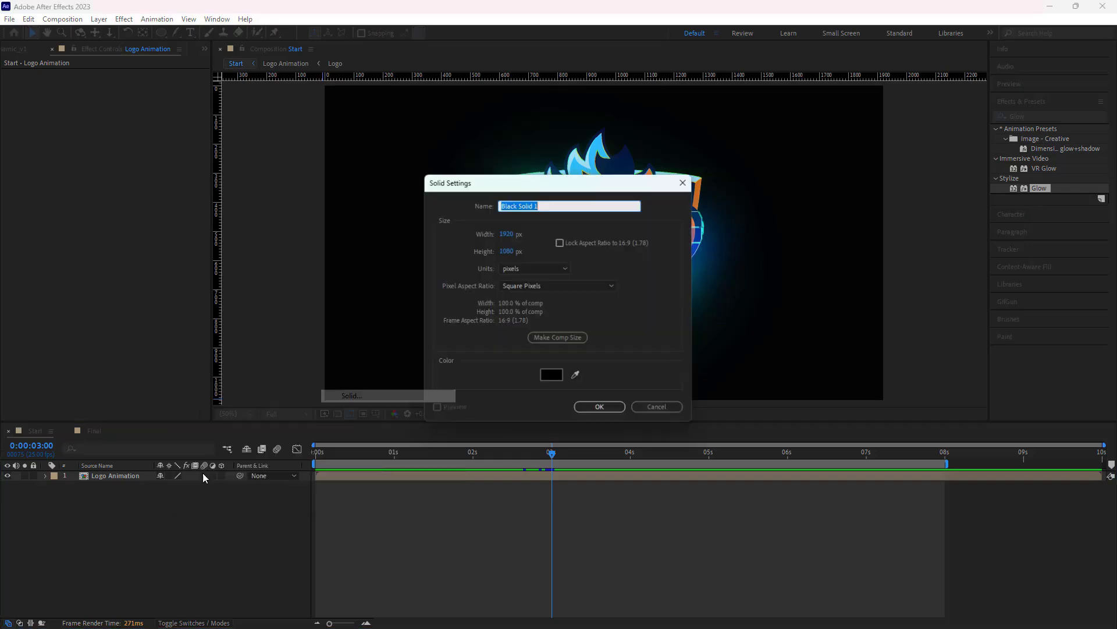
pyautogui.write('Floor')
pyautogui.click(599, 406)
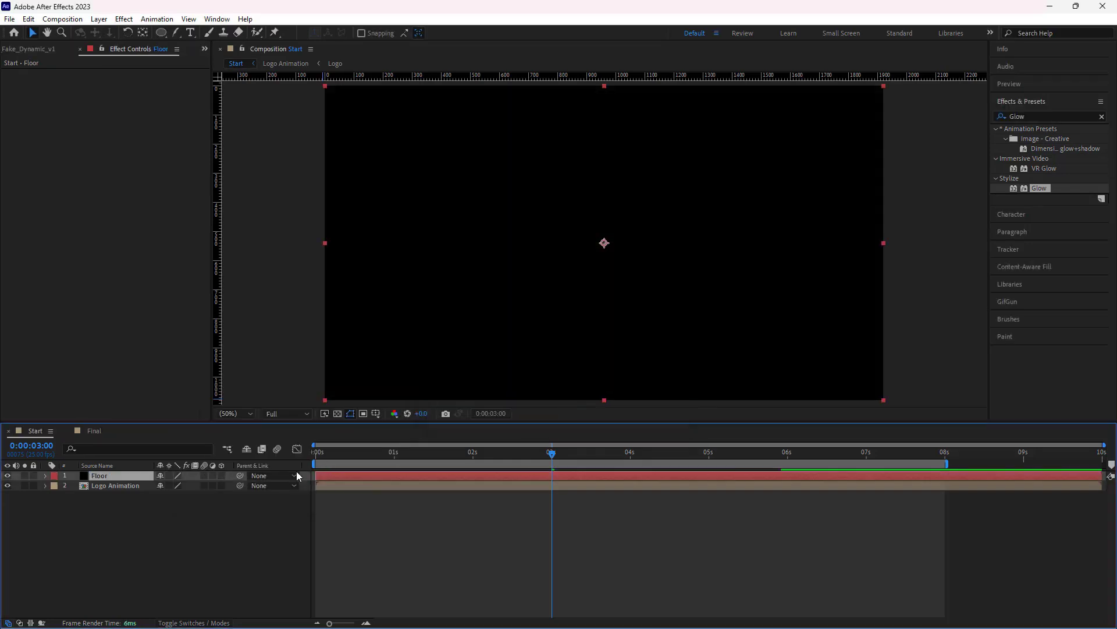
# Give Floor Dynamic Twist Fractal Noise (contrast 200, brightness -35, evolution 100°) and make it 3D
pyautogui.click(1101, 116)
pyautogui.write('Frac')
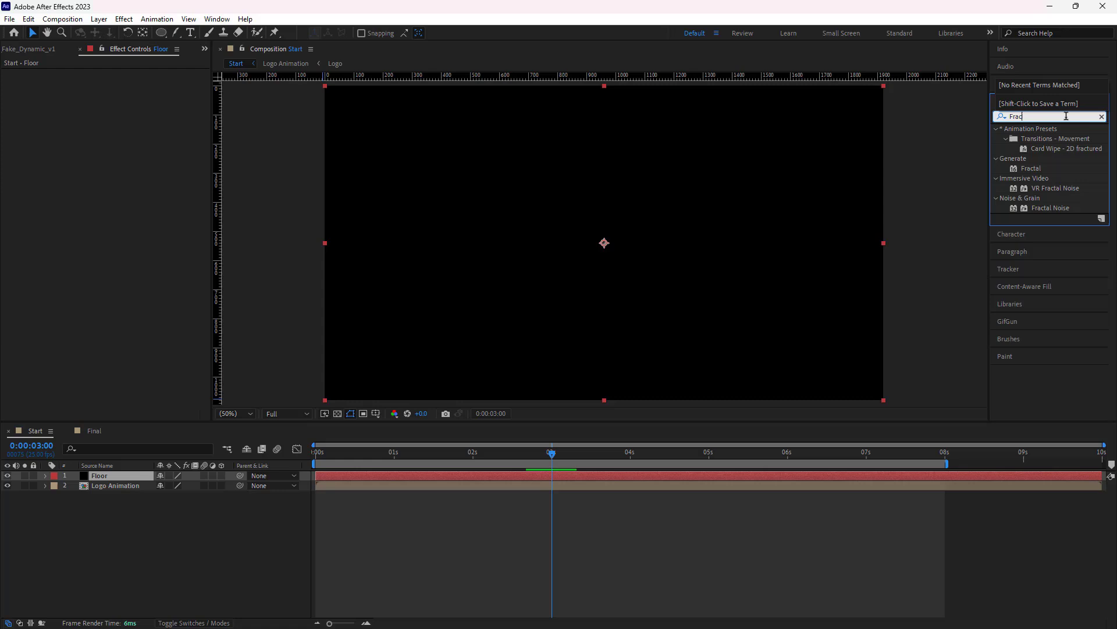
pyautogui.write('ta')
pyautogui.moveTo(1051, 178); pyautogui.dragTo(109, 483)
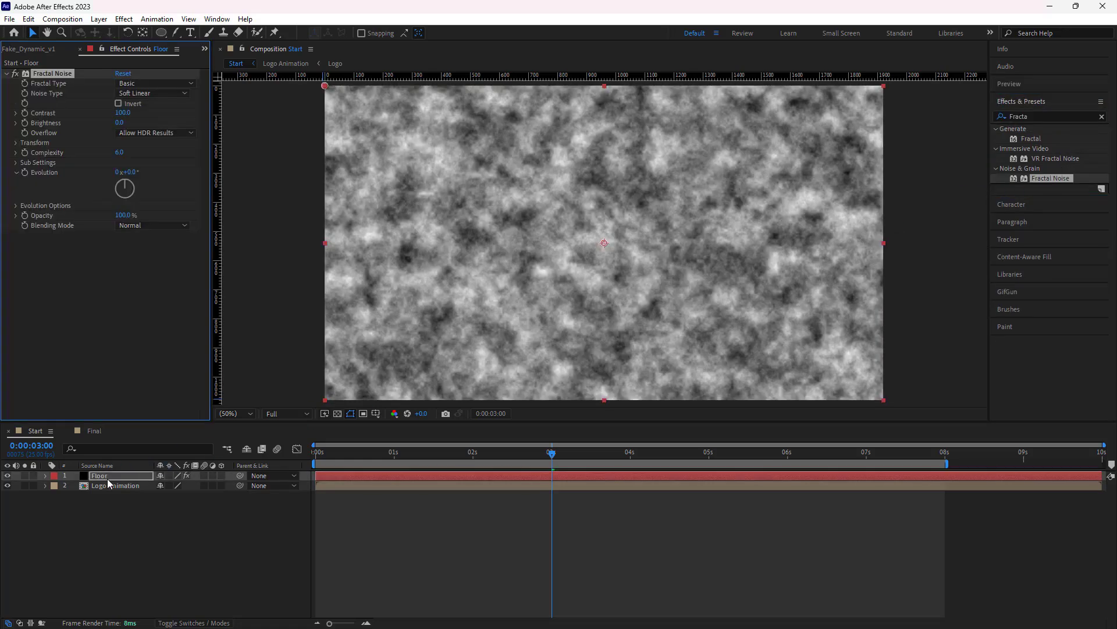
pyautogui.click(122, 87)
pyautogui.click(153, 183)
pyautogui.click(119, 113)
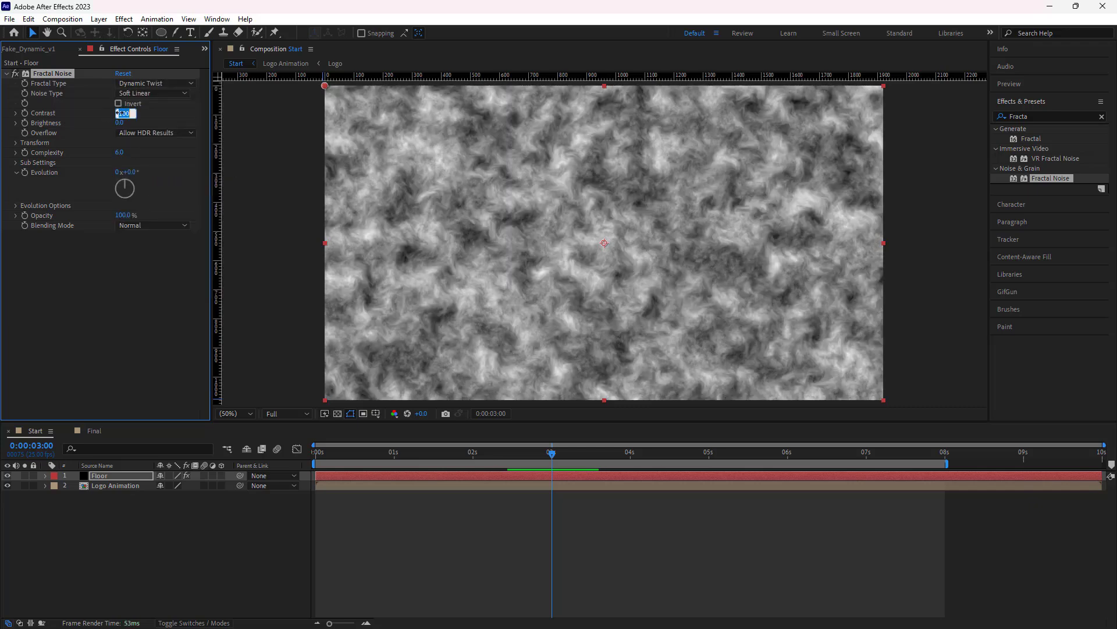
pyautogui.write('200')
pyautogui.press('Return')
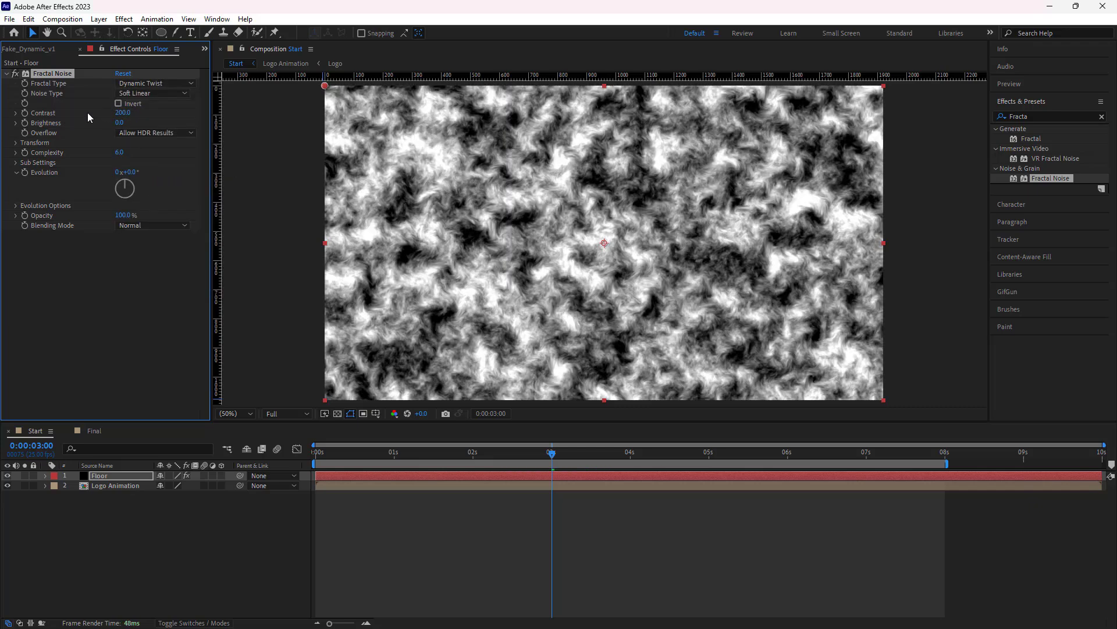
pyautogui.click(119, 123)
pyautogui.click(129, 172)
pyautogui.write('1')
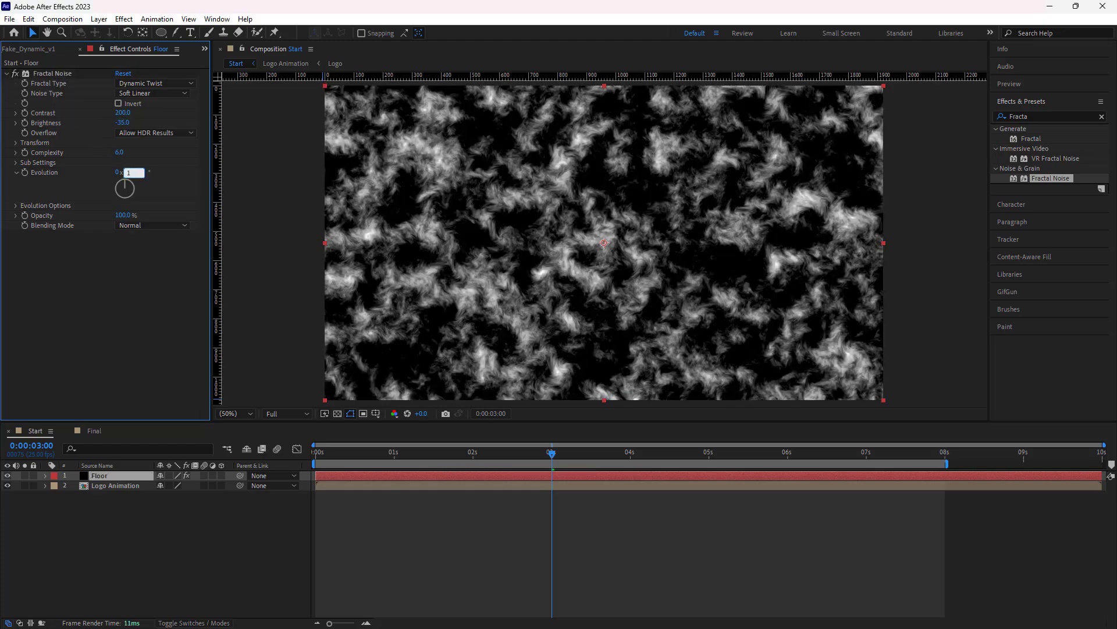
pyautogui.write('00')
pyautogui.press('Return')
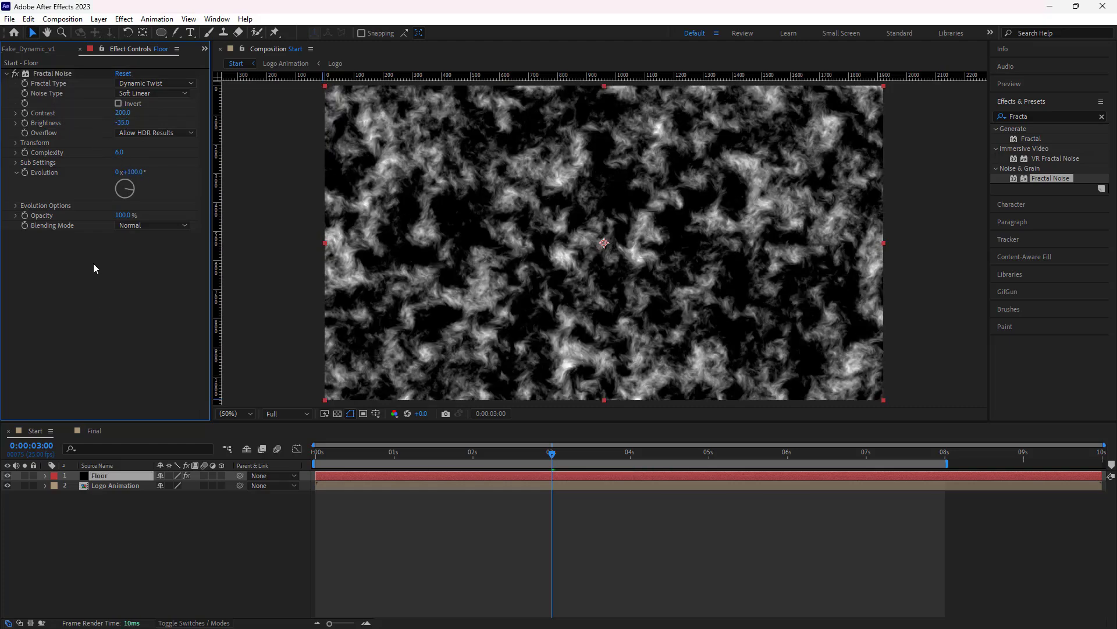
pyautogui.click(221, 476)
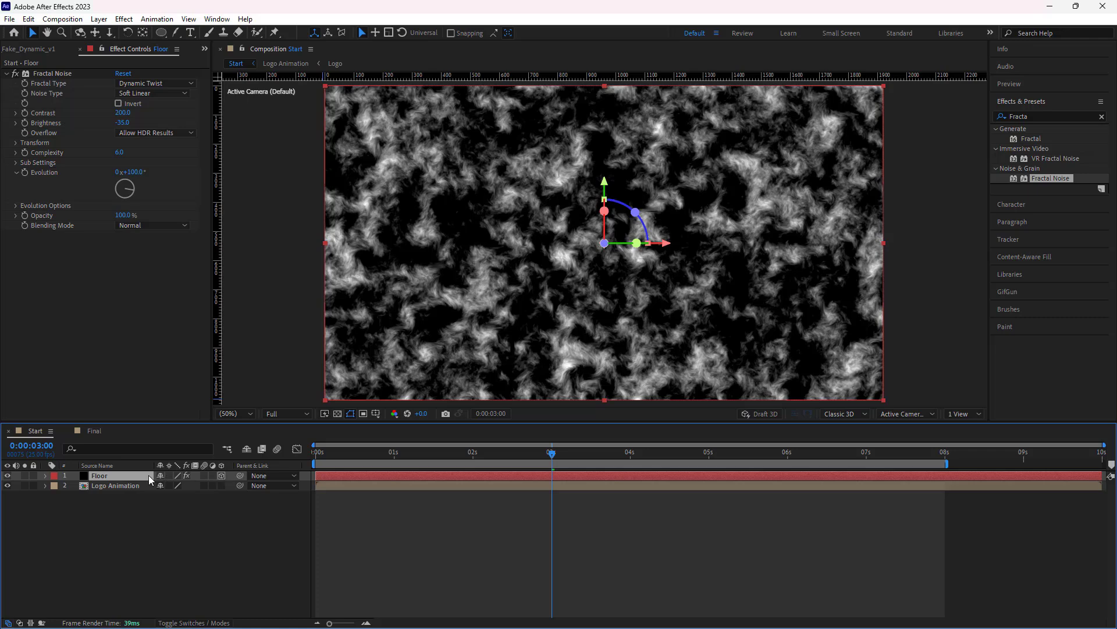
# Lay the Floor flat with -90° X Rotation and lower it beneath the logo
pyautogui.press('r')
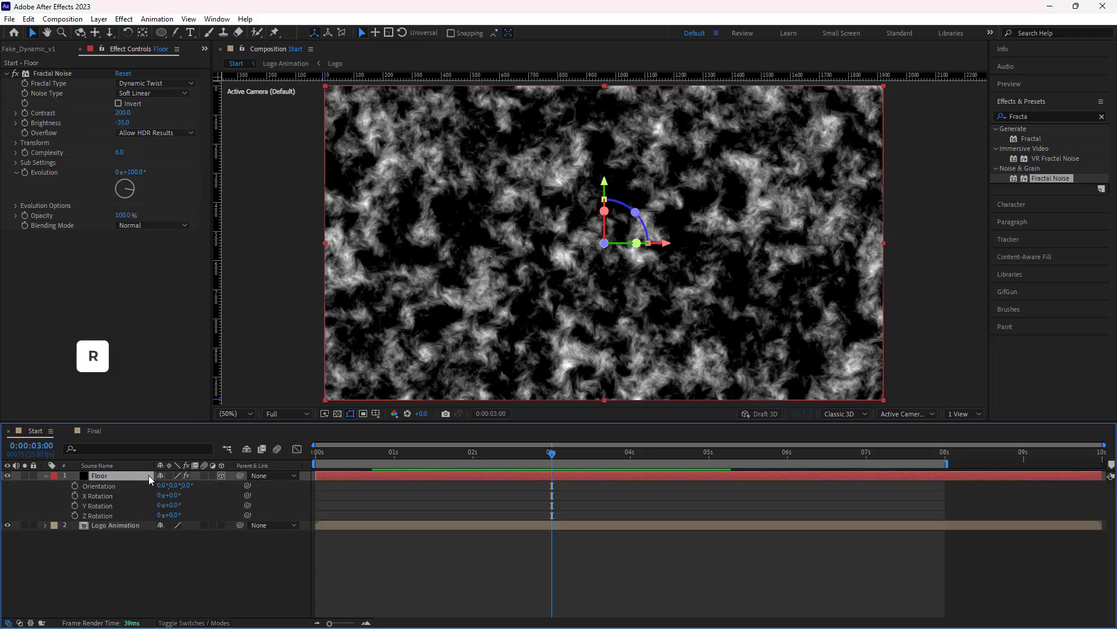
pyautogui.click(173, 496)
pyautogui.write('-90')
pyautogui.press('Return')
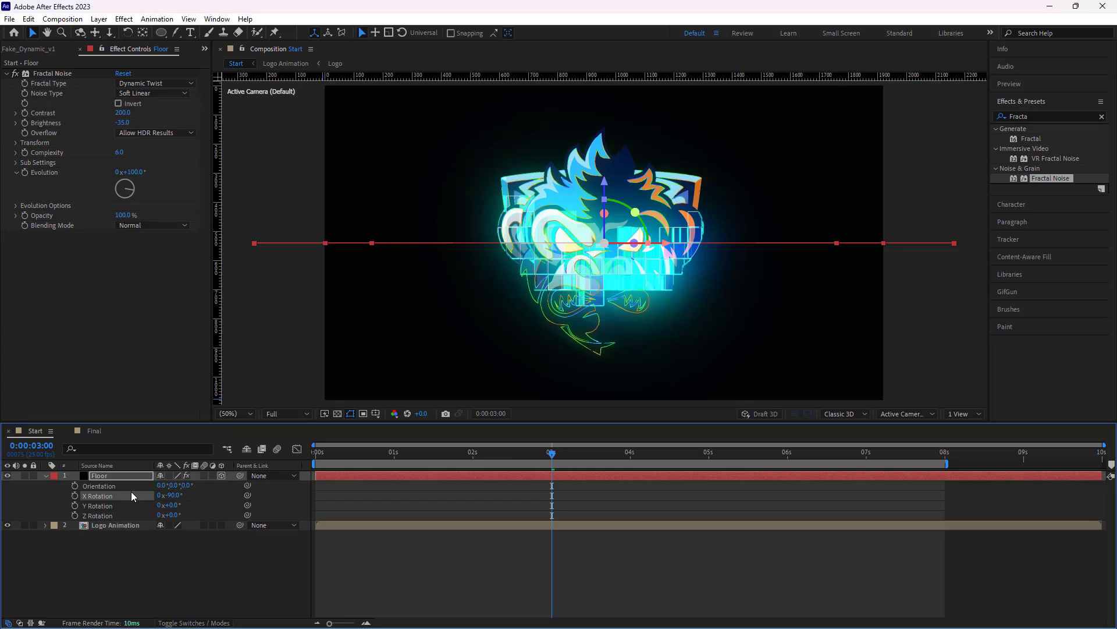
pyautogui.moveTo(605, 188); pyautogui.dragTo(629, 299)
# Scale the Floor to 148% and lower it slightly
pyautogui.click(117, 476)
pyautogui.press('s')
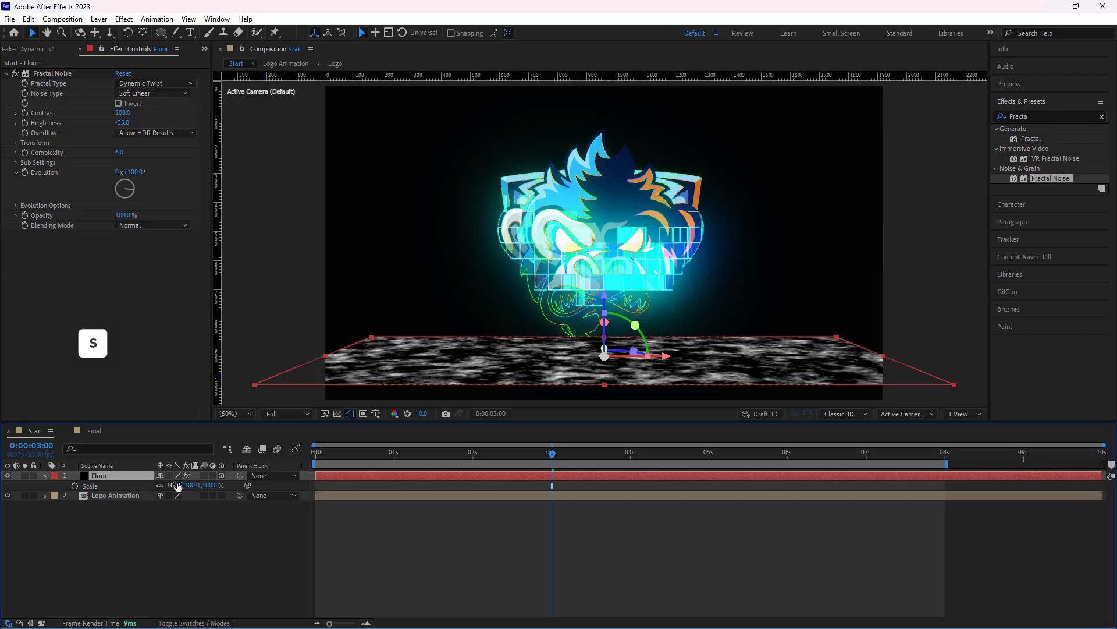
pyautogui.click(177, 487)
pyautogui.write('124')
pyautogui.press('Return')
pyautogui.click(178, 486)
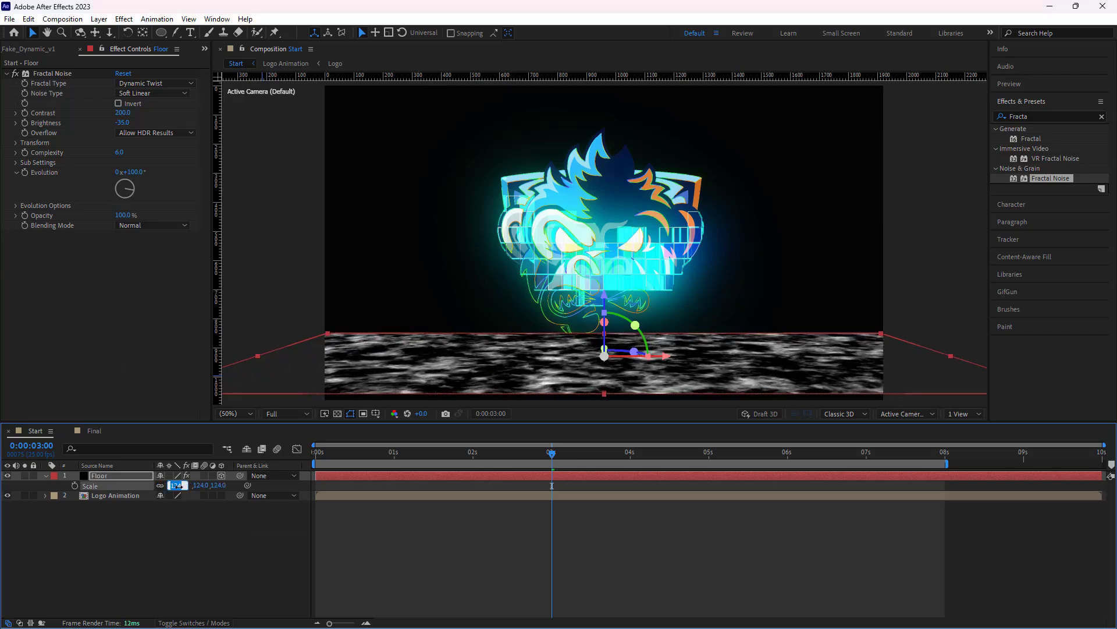
pyautogui.write('148')
pyautogui.press('Return')
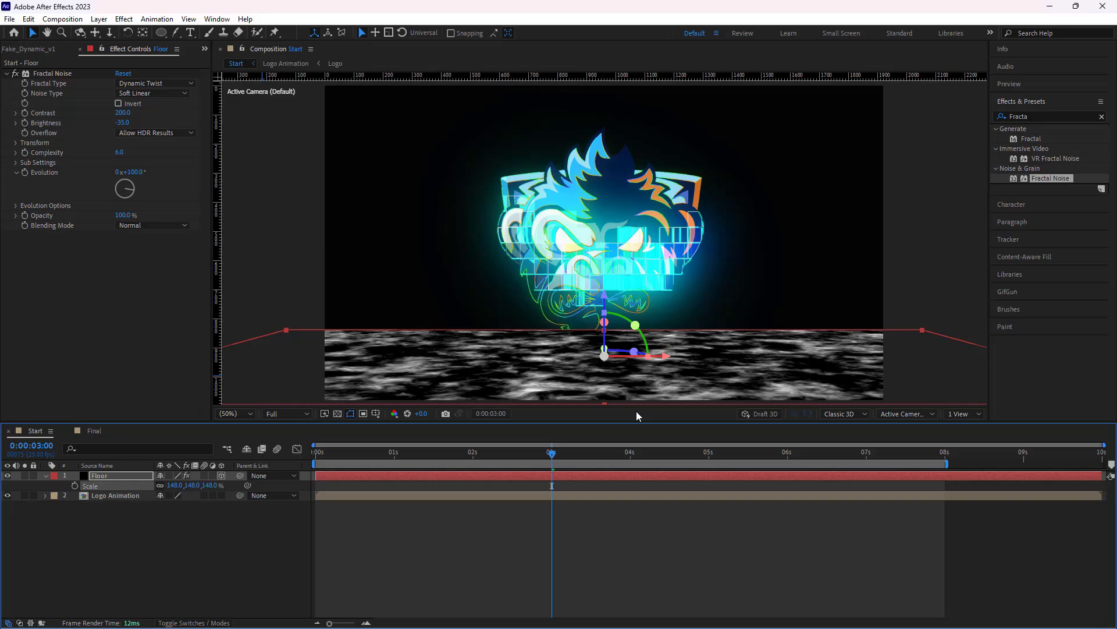
pyautogui.moveTo(605, 297); pyautogui.dragTo(604, 301)
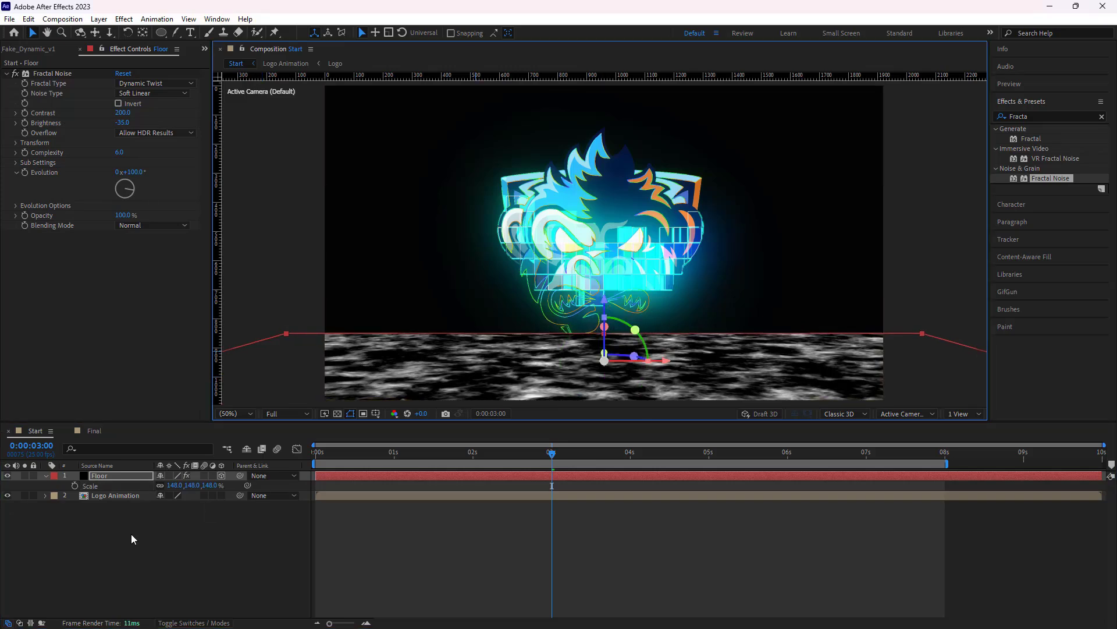
# Scale Logo Animation to 75% and review the layout at 0:00:02:17
pyautogui.click(110, 496)
pyautogui.press('s')
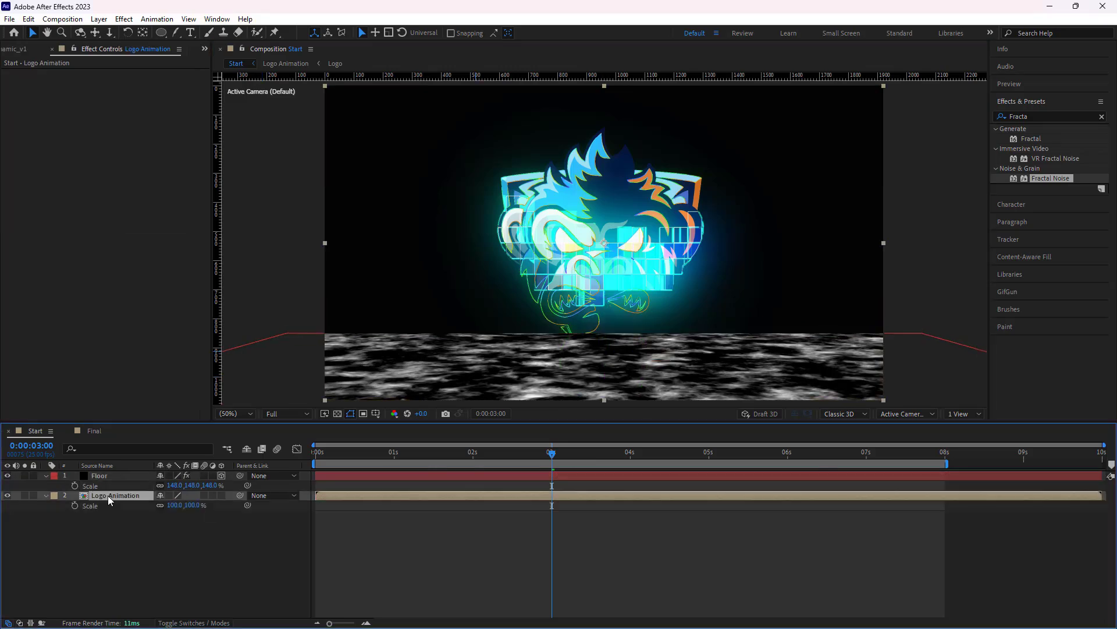
pyautogui.moveTo(175, 505); pyautogui.dragTo(160, 505)
pyautogui.click(161, 546)
pyautogui.moveTo(551, 458); pyautogui.dragTo(608, 458)
pyautogui.click(527, 458)
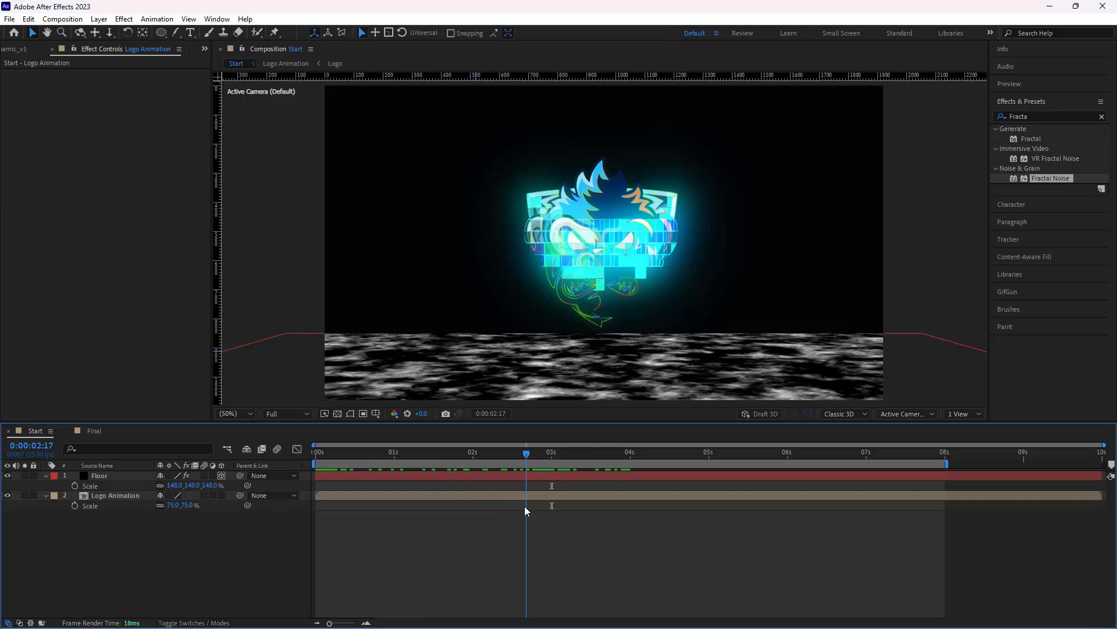
pyautogui.click(605, 349)
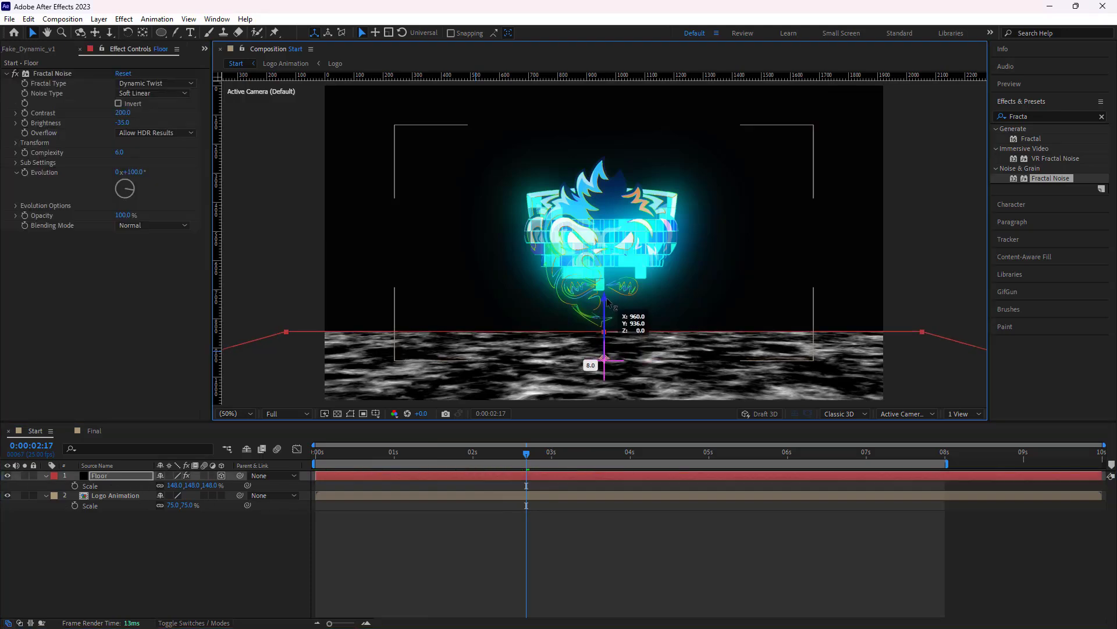
pyautogui.click(589, 315)
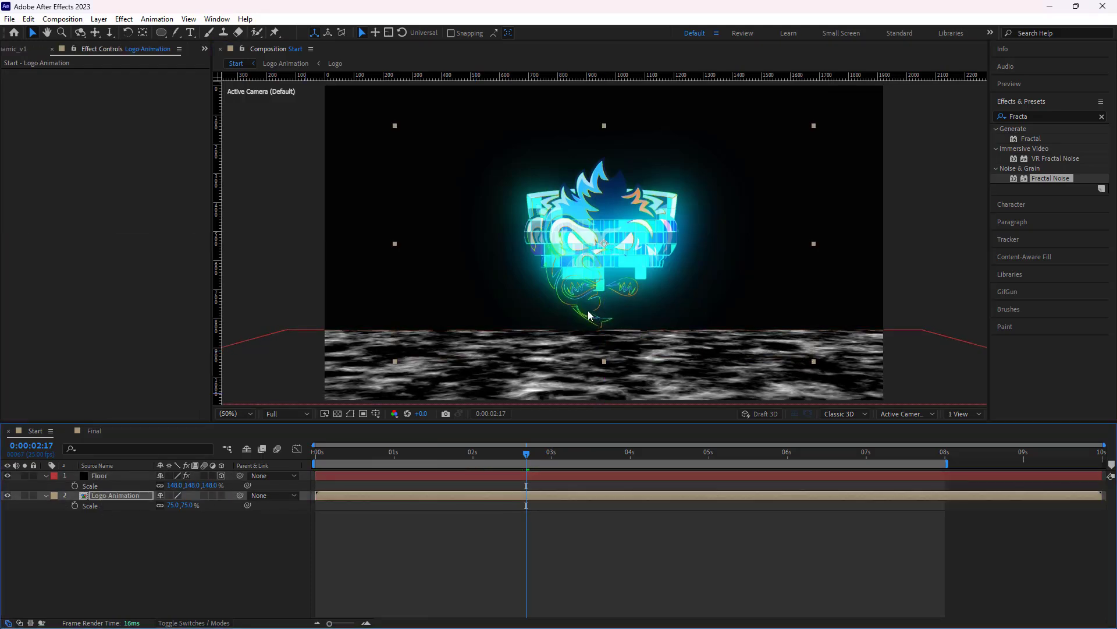
pyautogui.click(489, 547)
# Pre-compose Floor into a comp named Floor, moving all attributes into it
pyautogui.moveTo(529, 458); pyautogui.dragTo(552, 460)
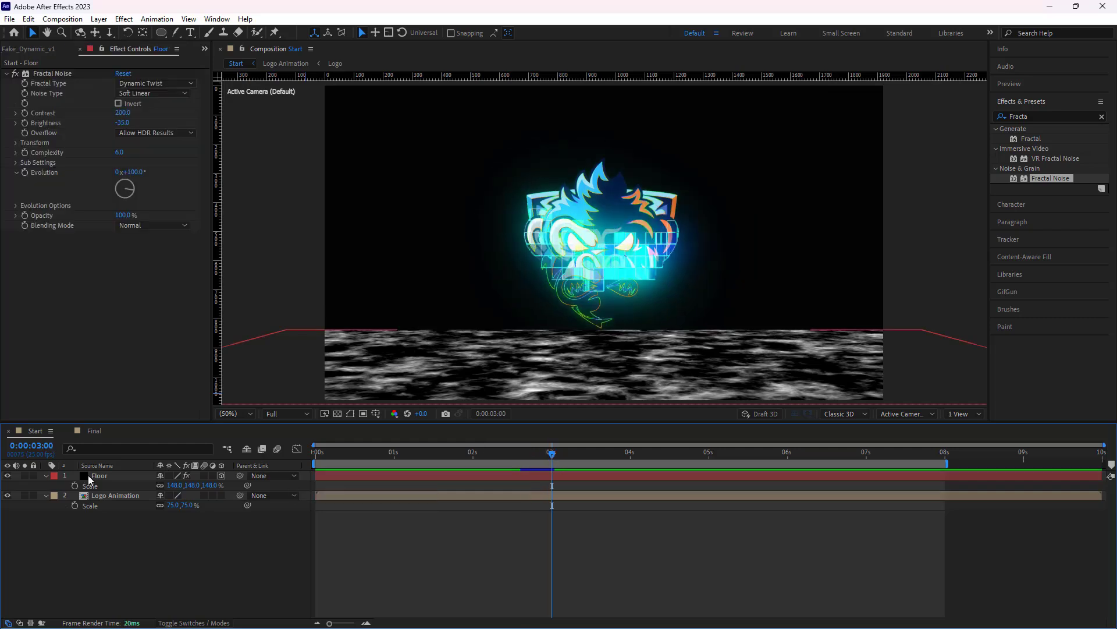
pyautogui.click(99, 475)
pyautogui.rightClick(90, 477)
pyautogui.click(132, 404)
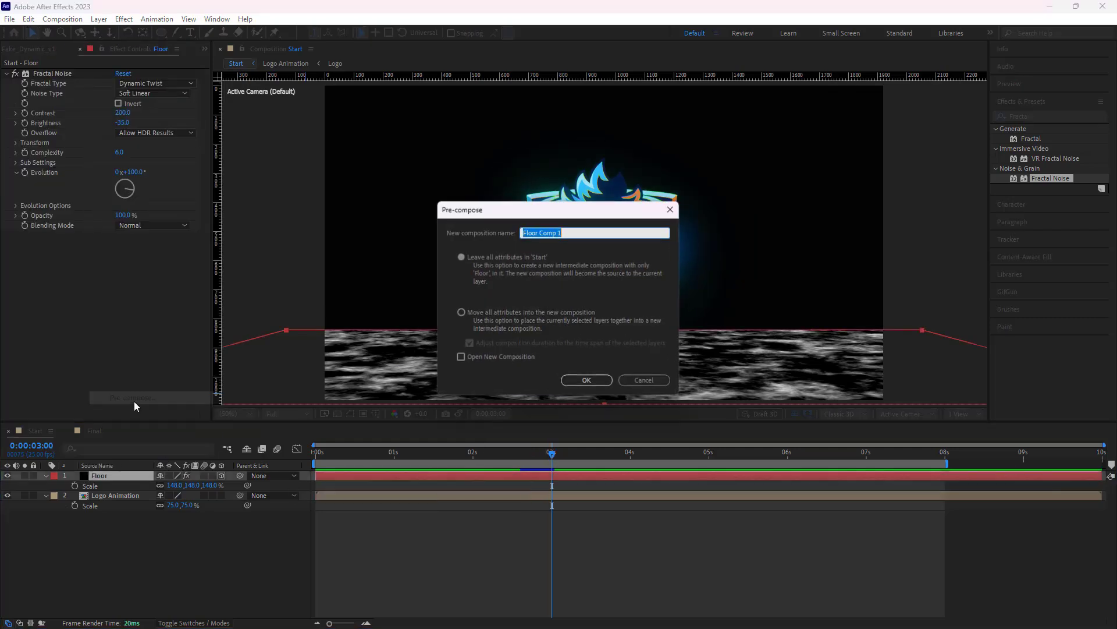
pyautogui.click(540, 233)
pyautogui.hotkey('shift', 'End')
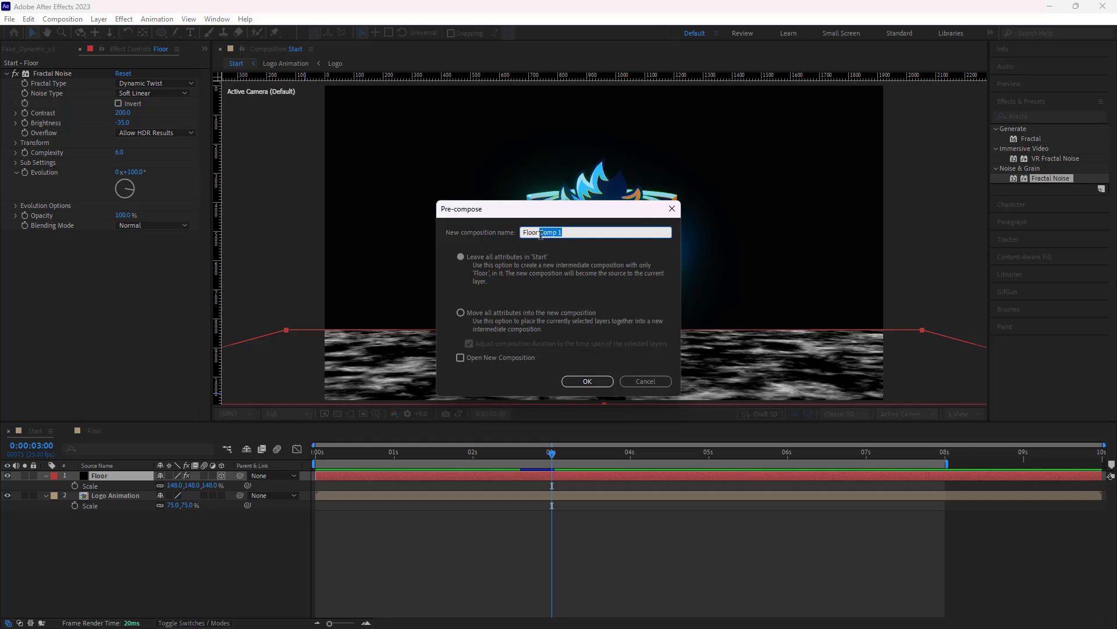
pyautogui.press('Delete')
pyautogui.click(461, 312)
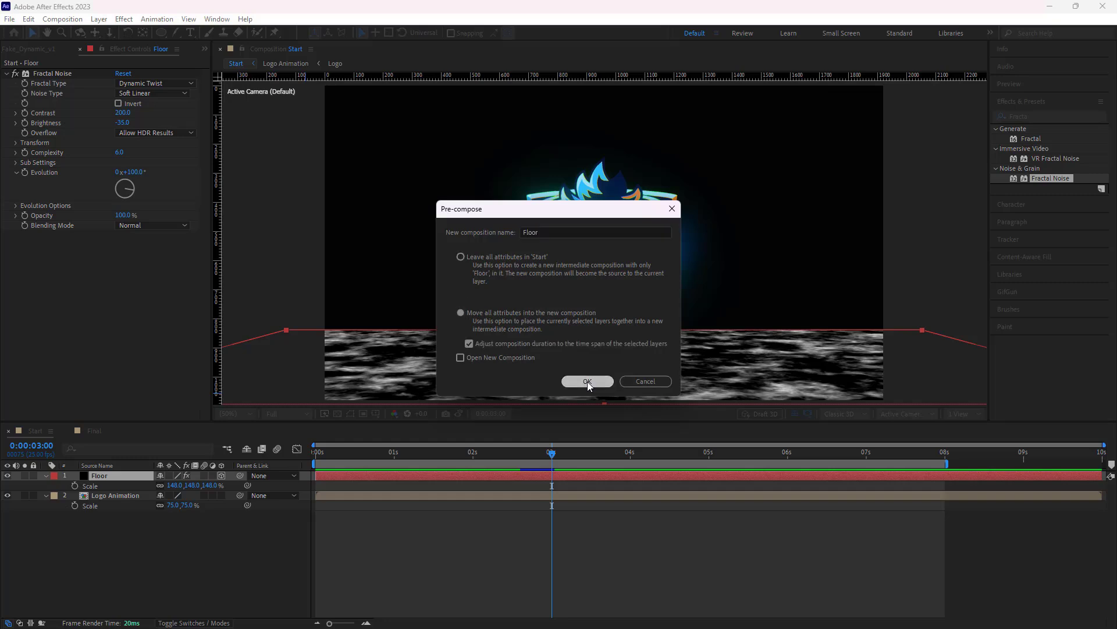
pyautogui.click(588, 382)
# Move Floor below Logo Animation, then duplicate the logo and rename the copy Reflection
pyautogui.moveTo(98, 479); pyautogui.dragTo(98, 497)
pyautogui.click(98, 496)
pyautogui.click(103, 476)
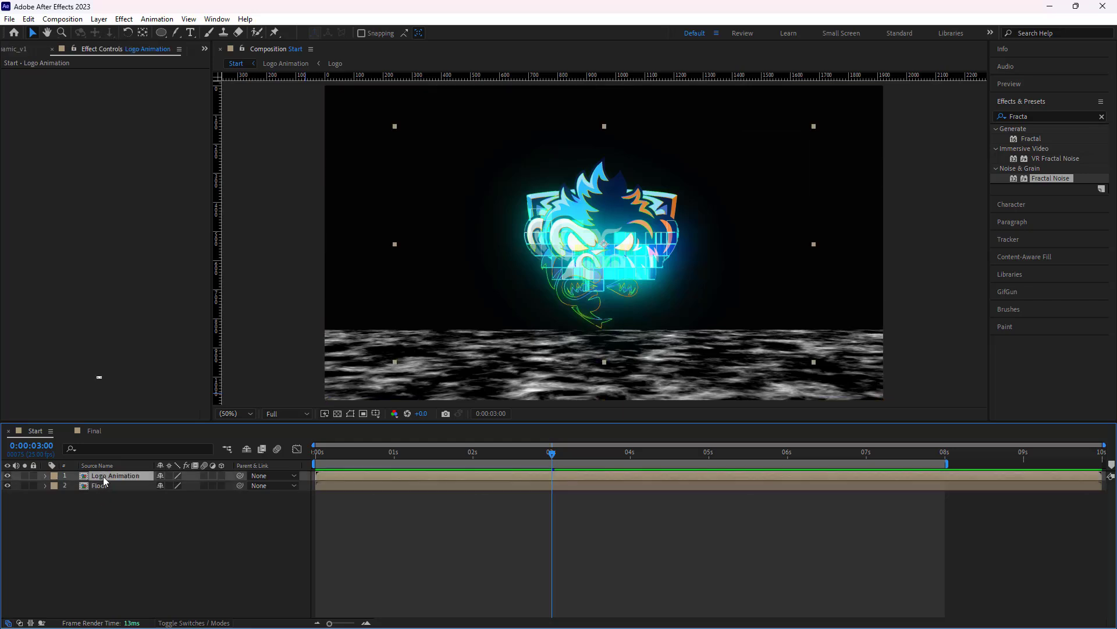
pyautogui.hotkey('ctrl', 'd')
pyautogui.click(102, 484)
pyautogui.press('Return')
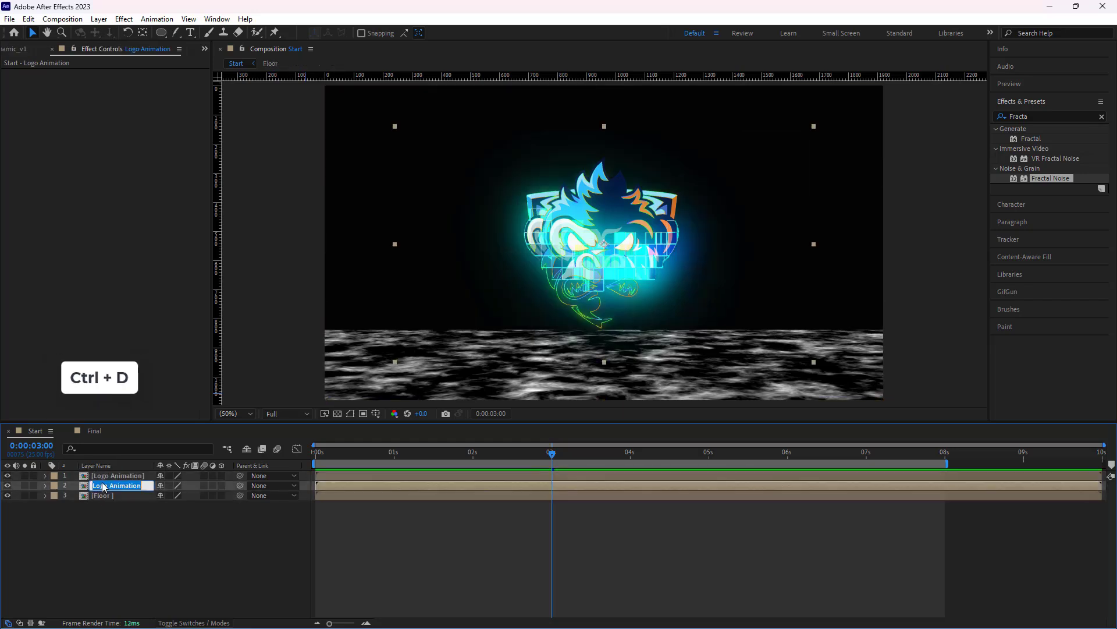
pyautogui.write('Reflection')
pyautogui.press('Return')
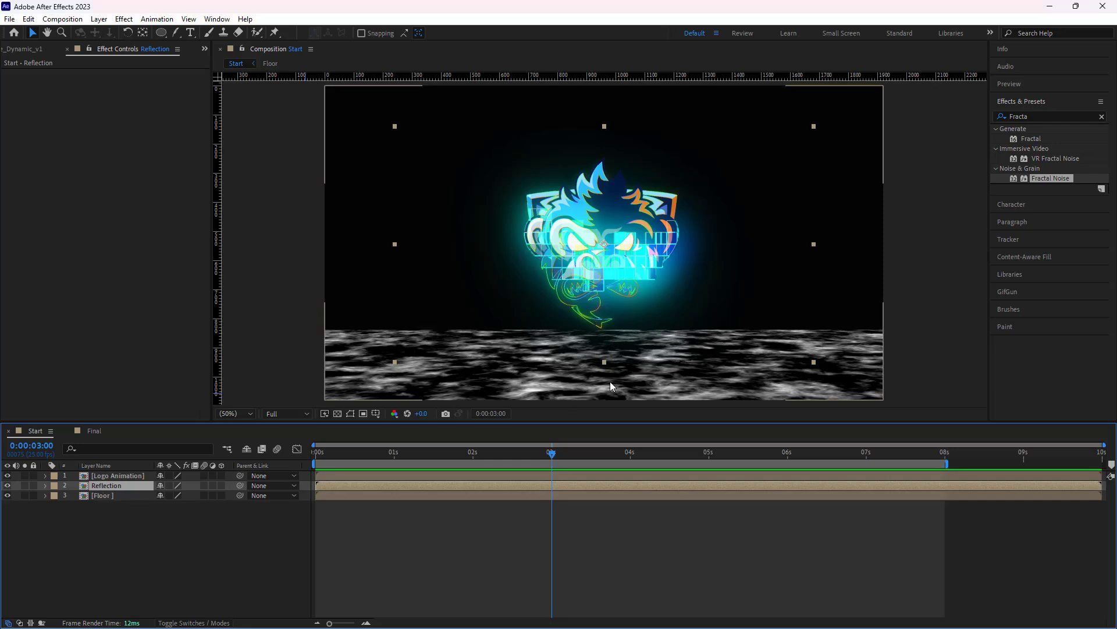
# Flip Reflection vertically, nudge it onto the floor, and set its scale to 75, -25%
pyautogui.rightClick(104, 491)
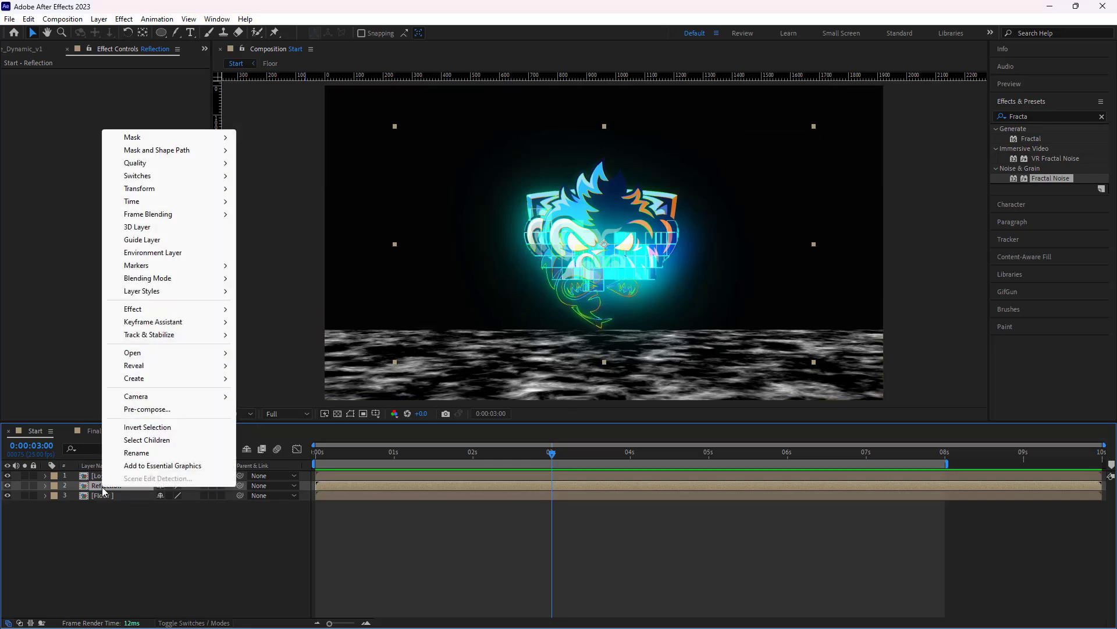
pyautogui.moveTo(135, 190)
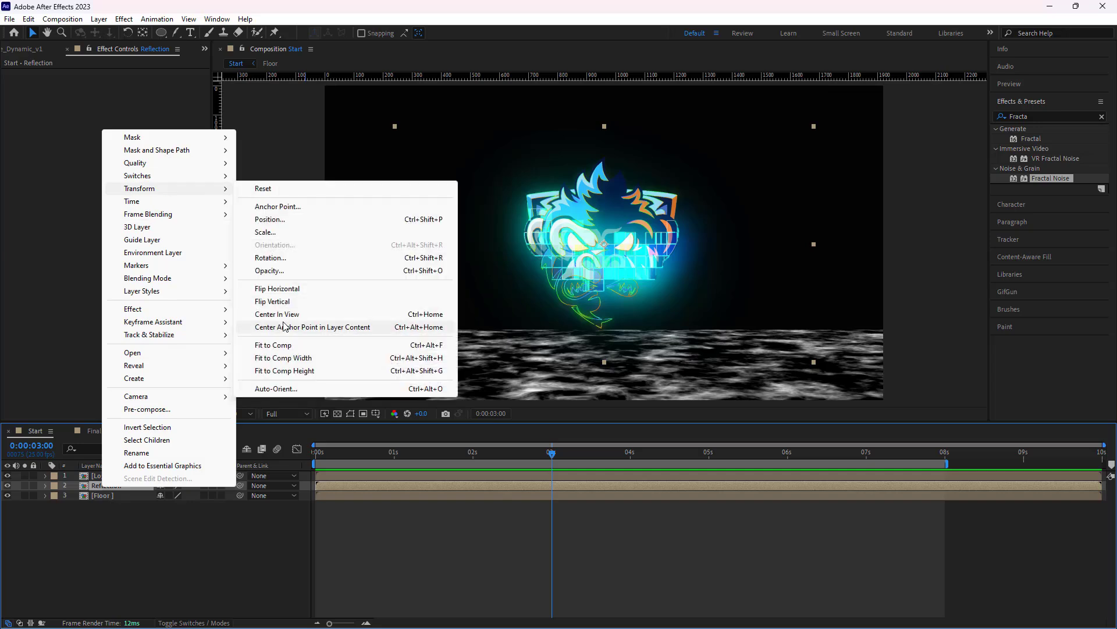
pyautogui.click(276, 301)
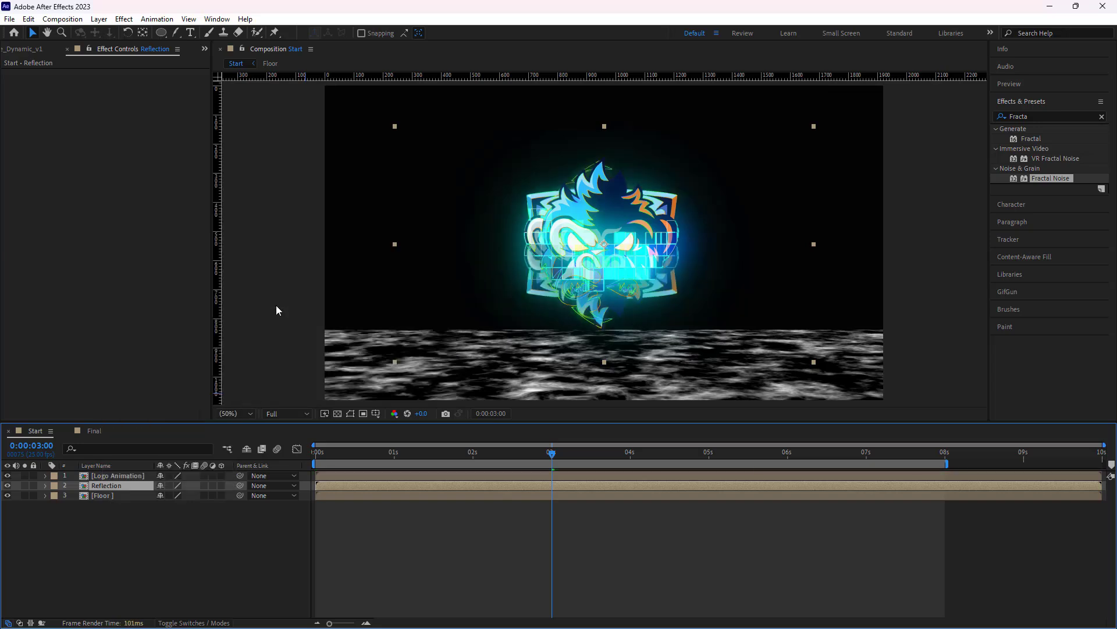
pyautogui.hotkey('shift', 'Down')
pyautogui.hotkey('shift', 'Down')
pyautogui.hotkey('shift', 'Down')
pyautogui.hotkey('shift', 'Down')
pyautogui.hotkey('shift', 'Down')
pyautogui.hotkey('shift', 'Down')
pyautogui.hotkey('shift', 'Down')
pyautogui.hotkey('shift', 'Down')
pyautogui.hotkey('shift', 'Down')
pyautogui.hotkey('shift', 'Down')
pyautogui.hotkey('shift', 'Down')
pyautogui.hotkey('shift', 'Down')
pyautogui.hotkey('shift', 'Down')
pyautogui.hotkey('shift', 'Down')
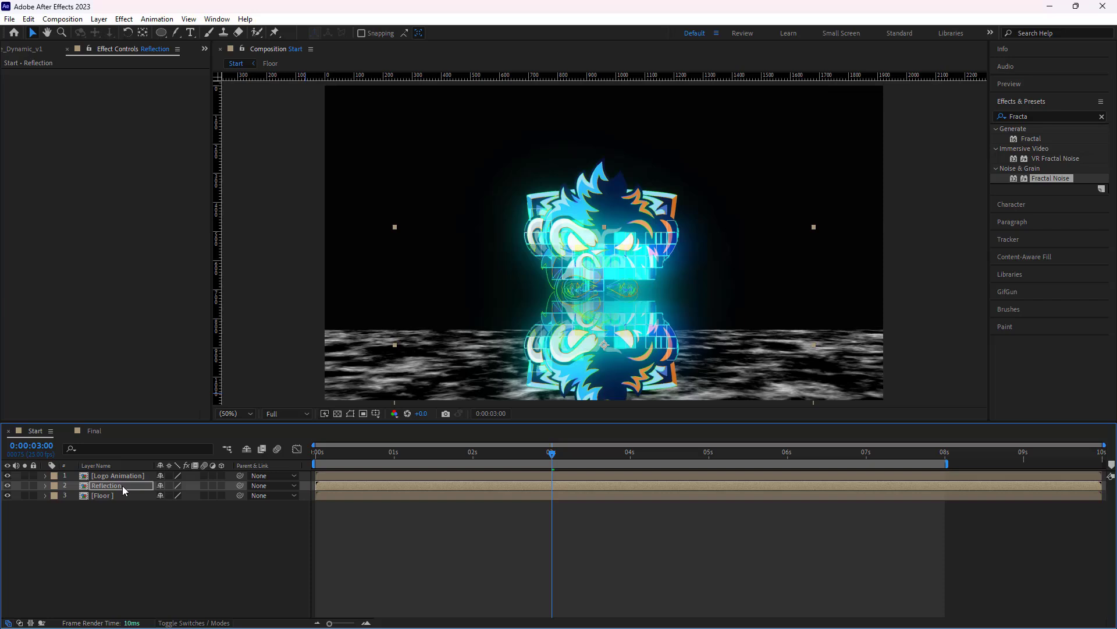
pyautogui.press('s')
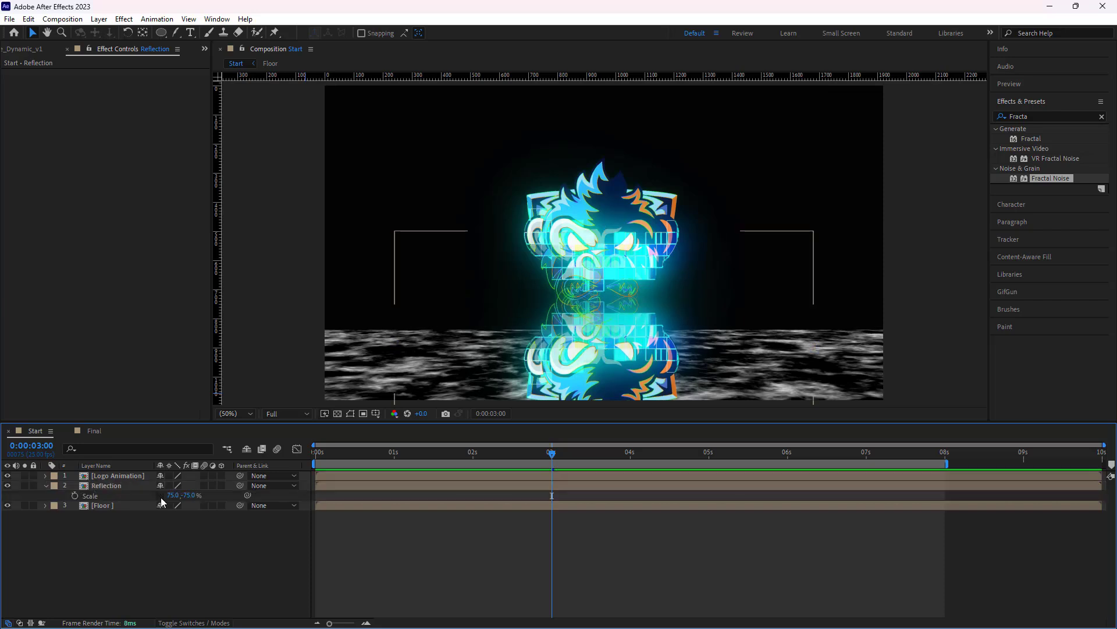
pyautogui.click(186, 496)
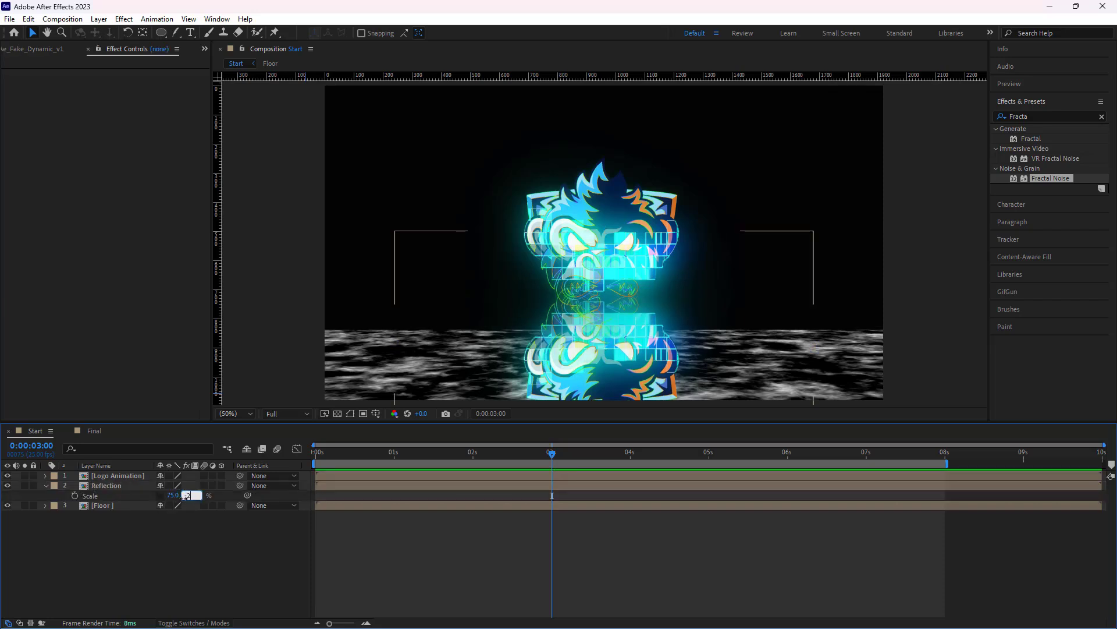
pyautogui.press('Return')
# Lower the Reflection layer's opacity to 50%
pyautogui.click(96, 485)
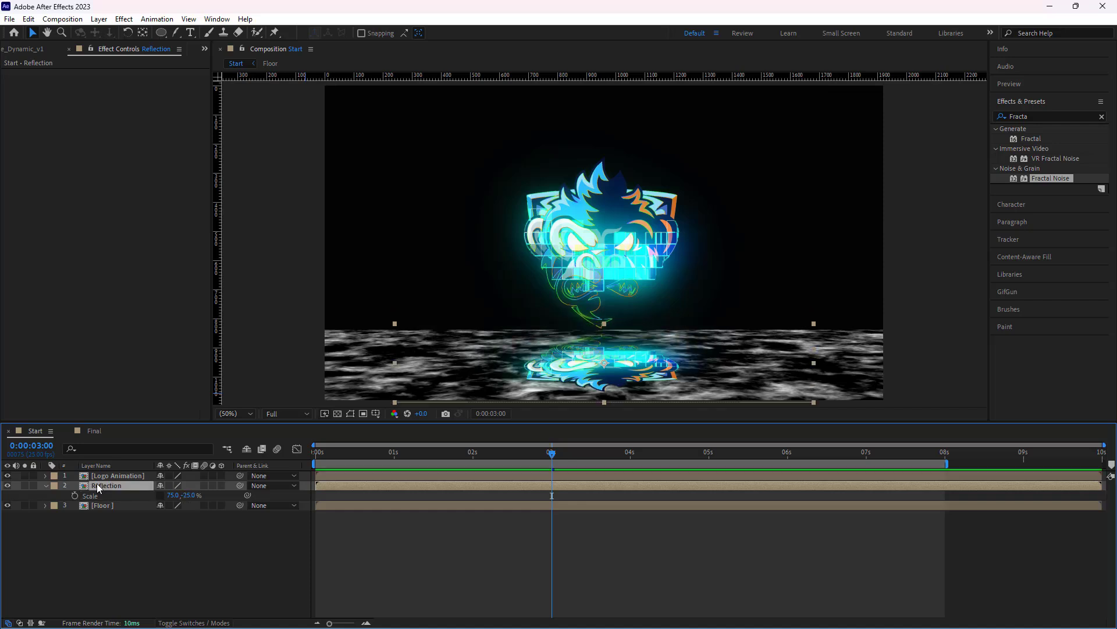
pyautogui.hotkey('shift', 't')
pyautogui.click(161, 506)
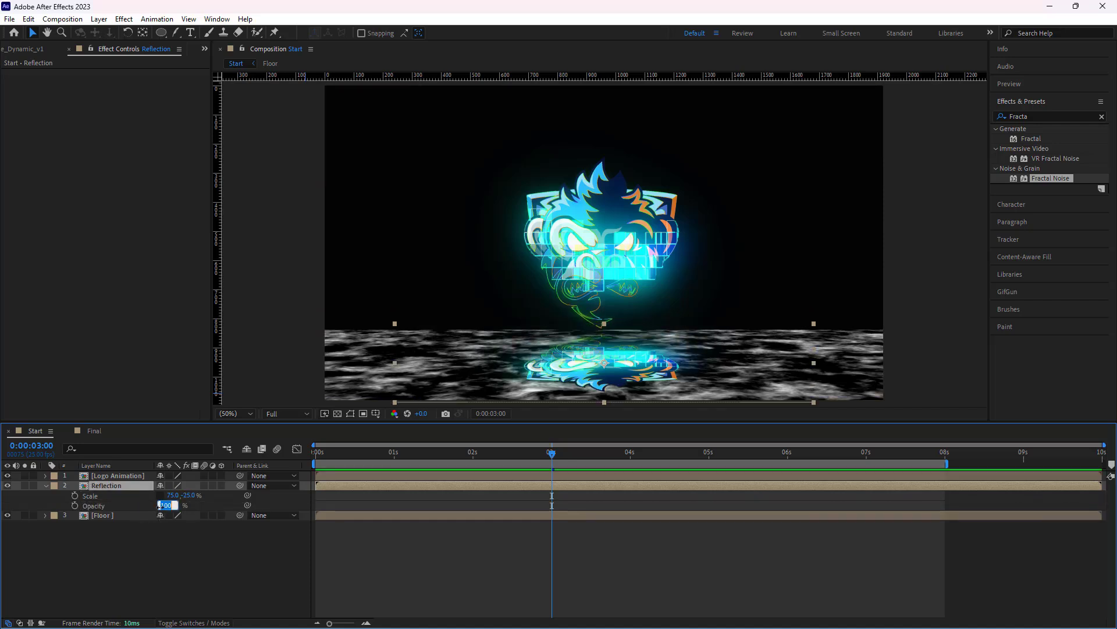
pyautogui.write('50')
pyautogui.press('Return')
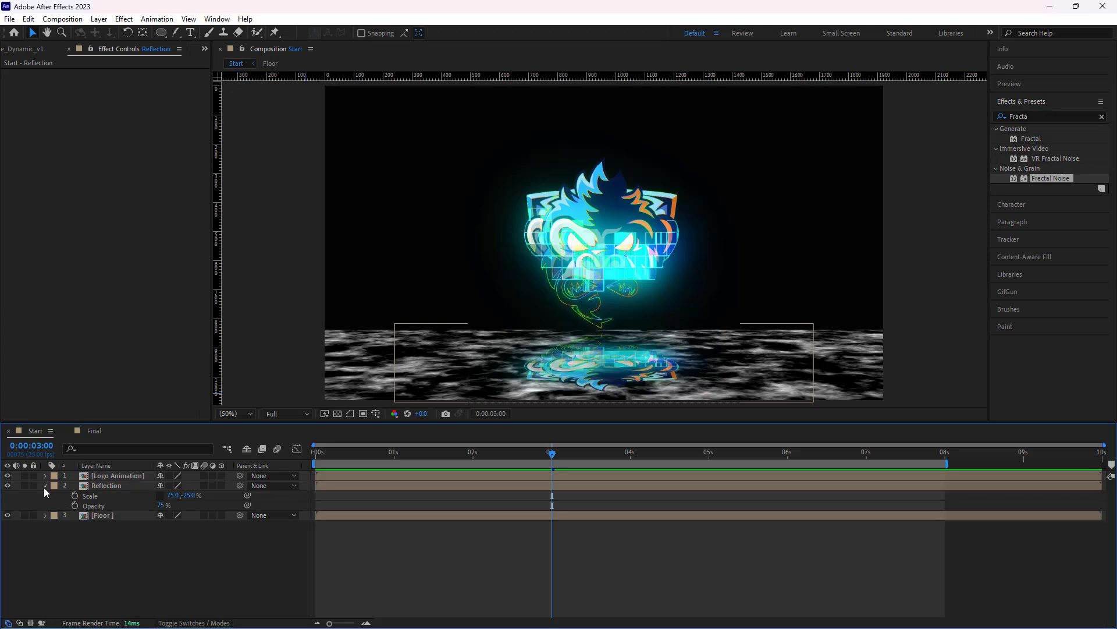
# Add a new adjustment layer and place it below Logo Animation
pyautogui.click(46, 486)
pyautogui.rightClick(116, 524)
pyautogui.moveTo(250, 379)
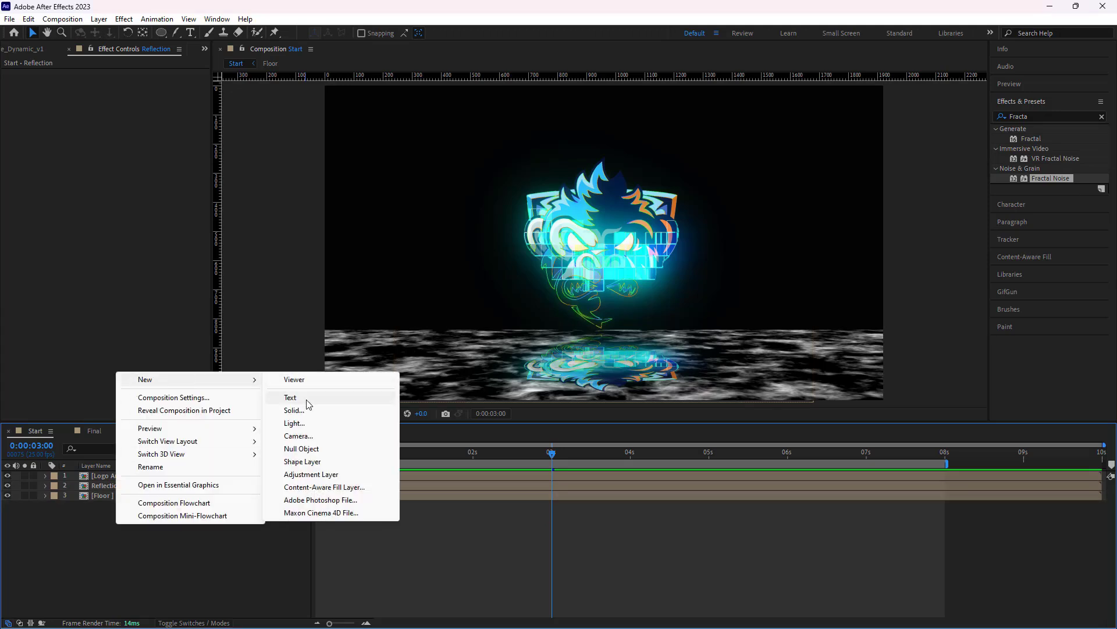
pyautogui.click(303, 476)
pyautogui.moveTo(137, 476); pyautogui.dragTo(136, 490)
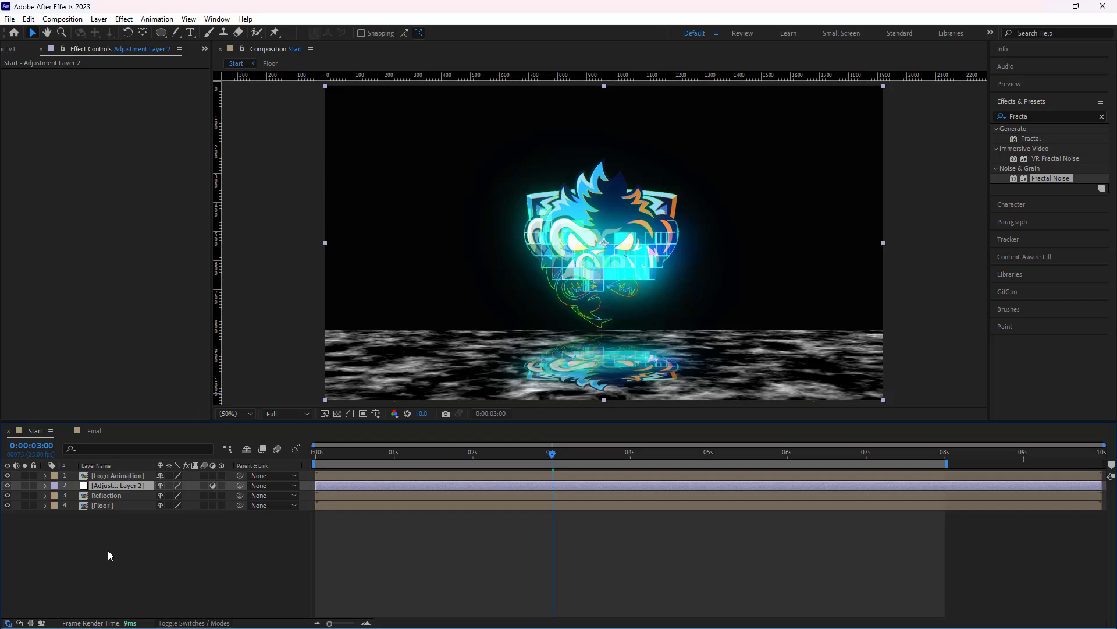
# Apply Compound Blur using Floor as blur layer with Maximum Blur 100, then hide Floor
pyautogui.click(1009, 116)
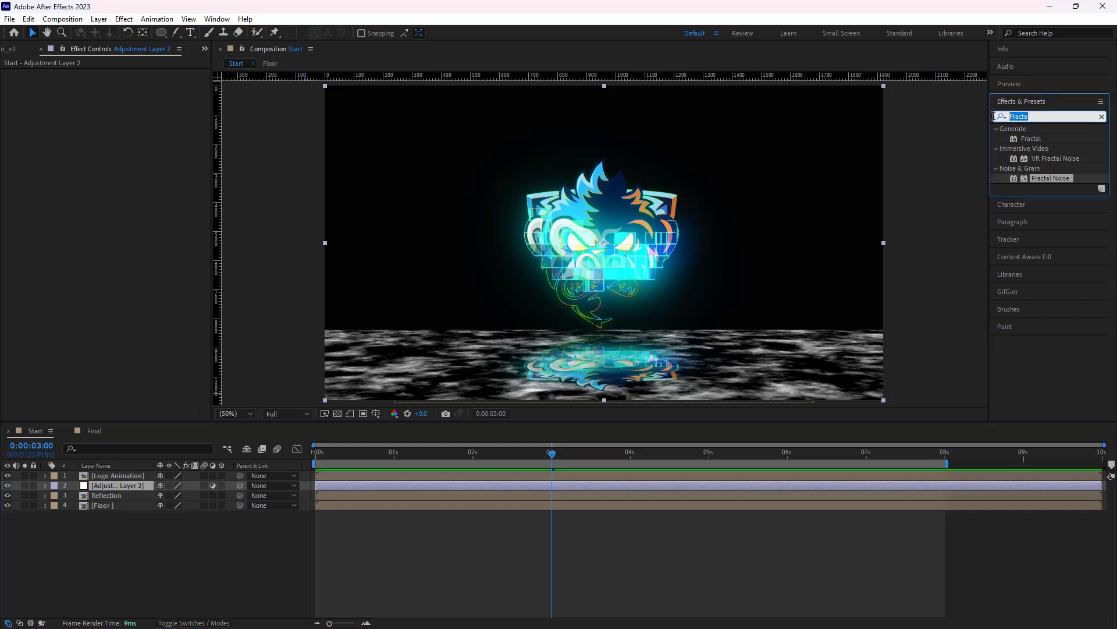
pyautogui.write('compou')
pyautogui.moveTo(1043, 139); pyautogui.dragTo(92, 488)
pyautogui.click(117, 84)
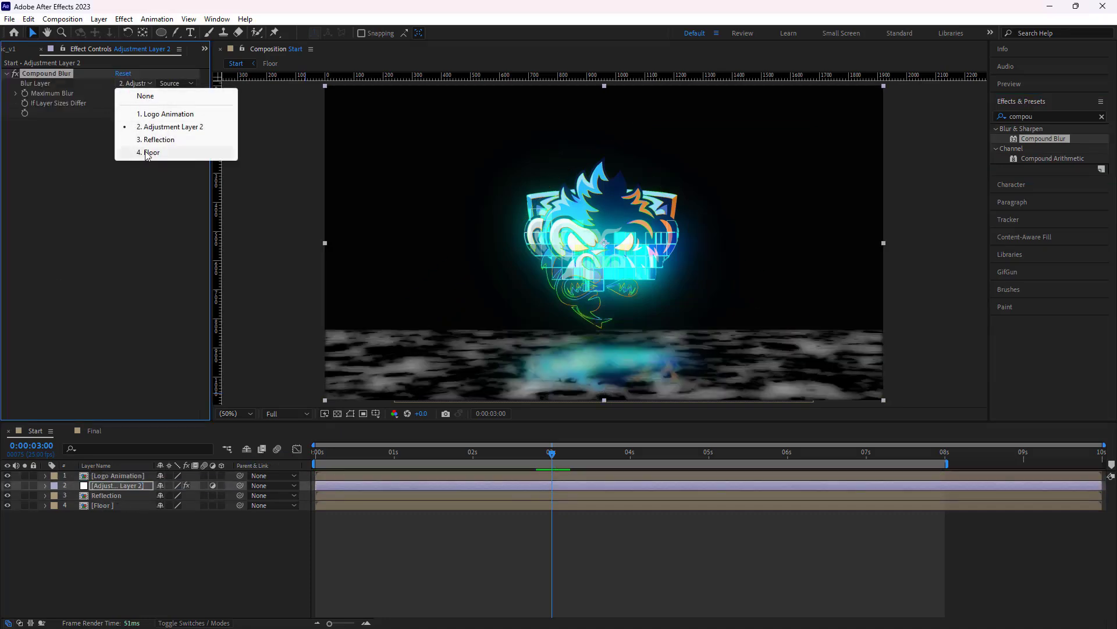
pyautogui.click(145, 151)
pyautogui.click(121, 93)
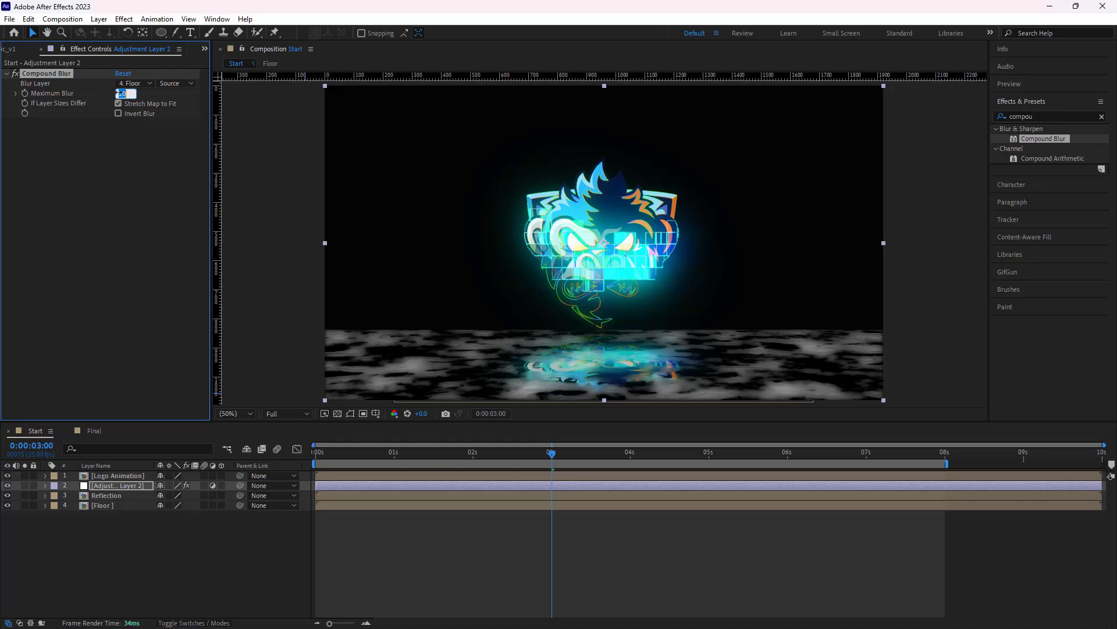
pyautogui.write('100')
pyautogui.press('Return')
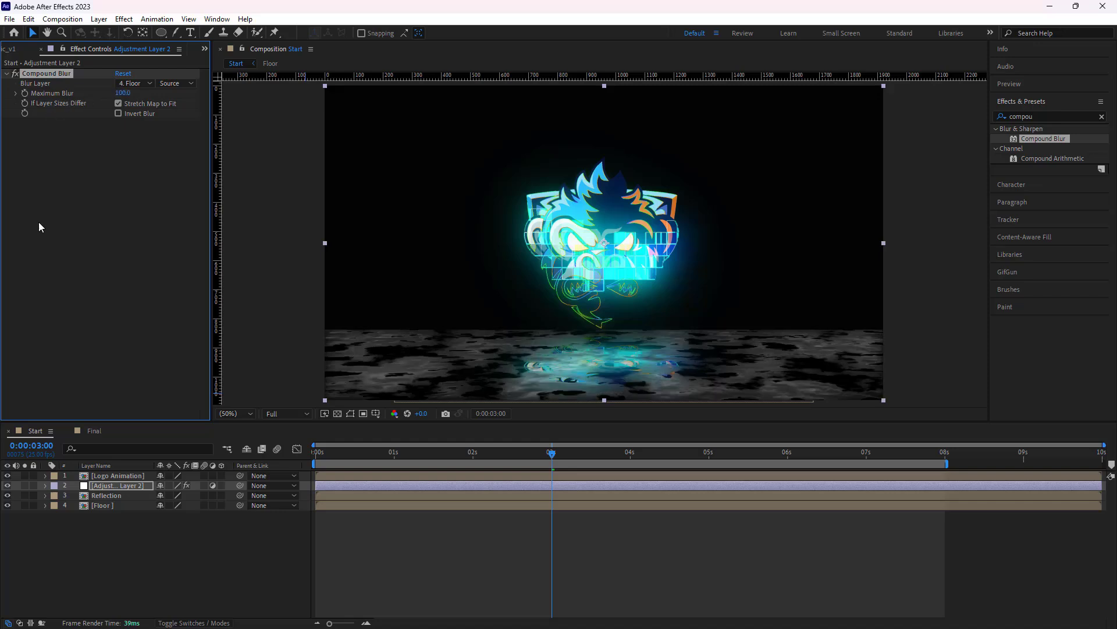
pyautogui.click(39, 223)
pyautogui.click(7, 505)
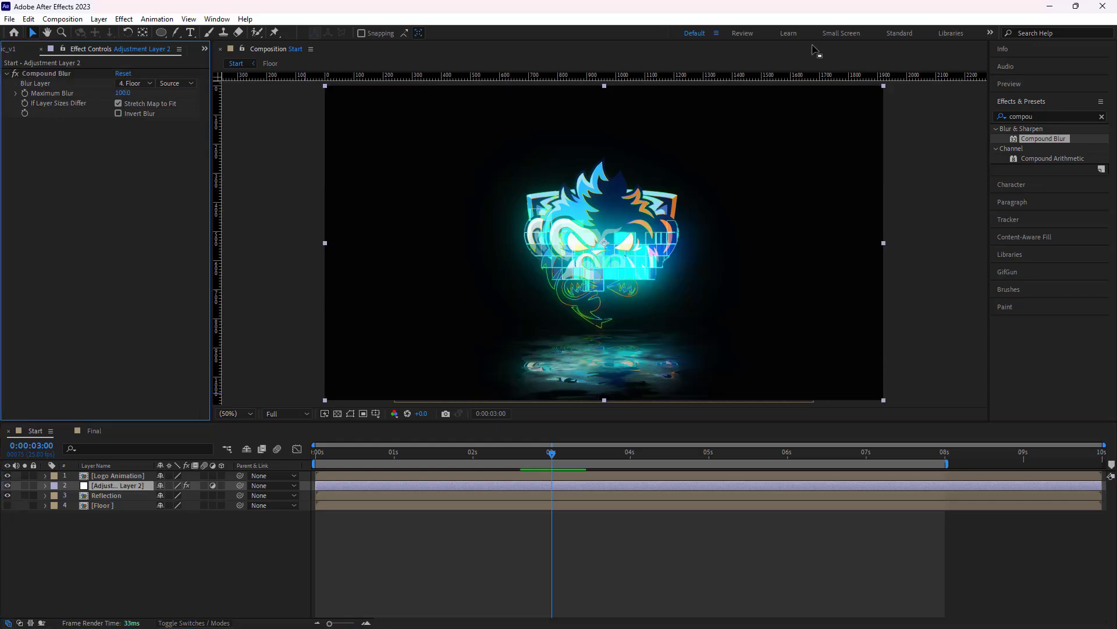
# Apply CC Glass with Floor as bump map, softness 0, height 15, displacement 50
pyautogui.click(993, 115)
pyautogui.write('Glass')
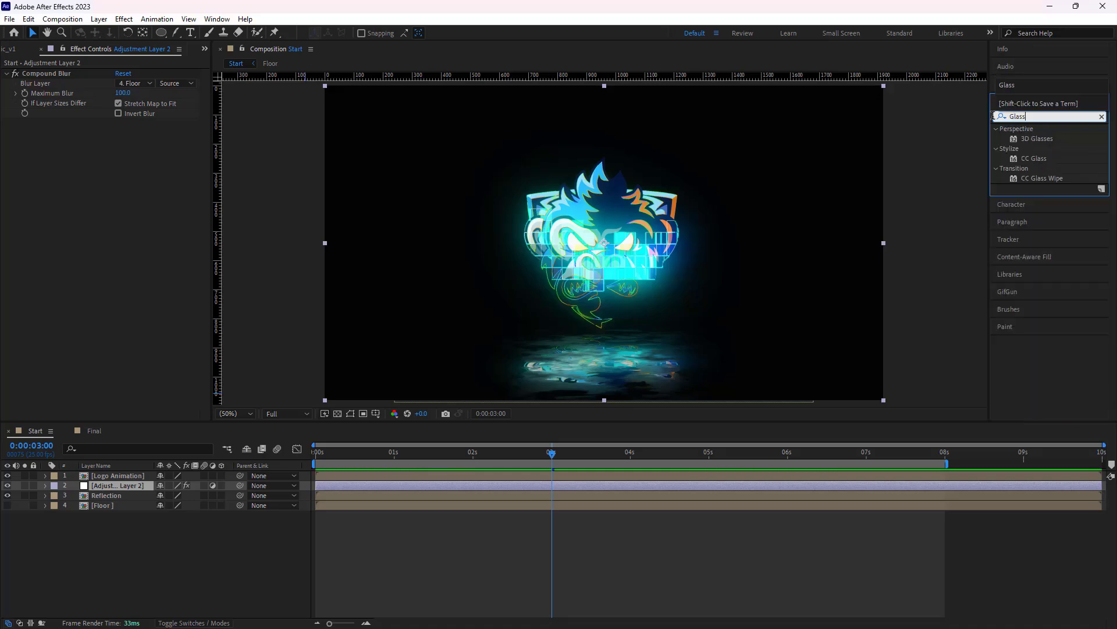
pyautogui.moveTo(1034, 158); pyautogui.dragTo(128, 488)
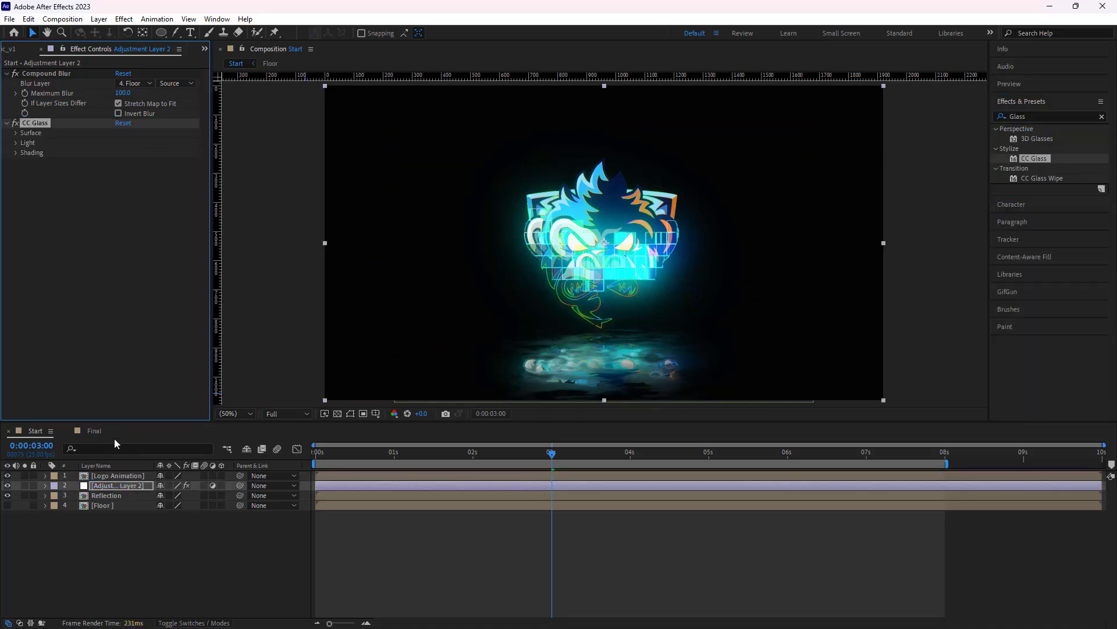
pyautogui.click(15, 132)
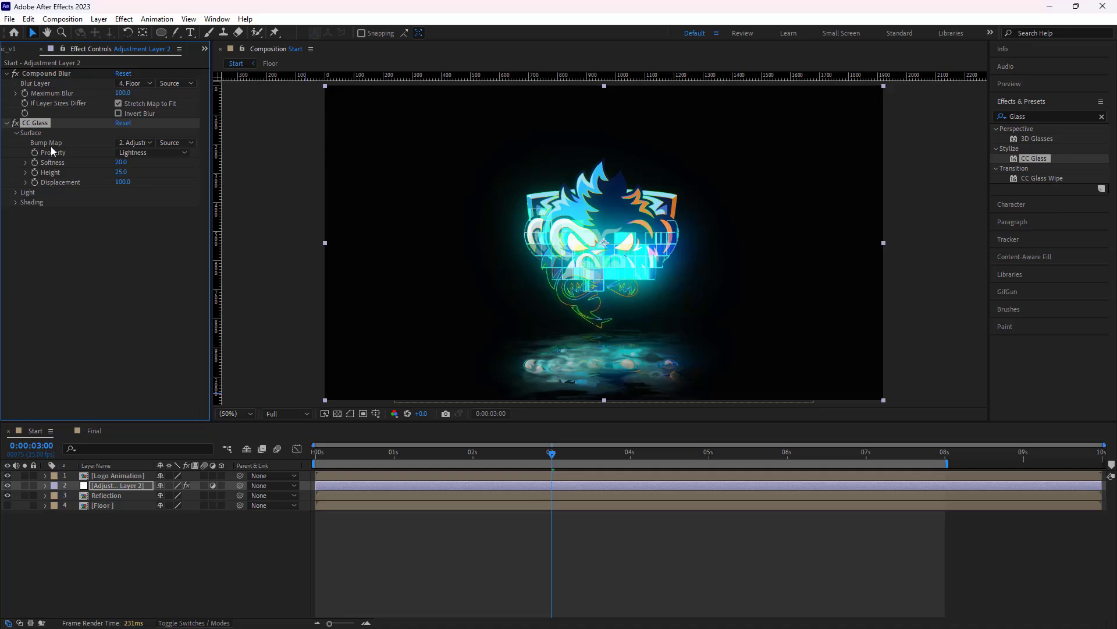
pyautogui.click(134, 143)
pyautogui.click(138, 212)
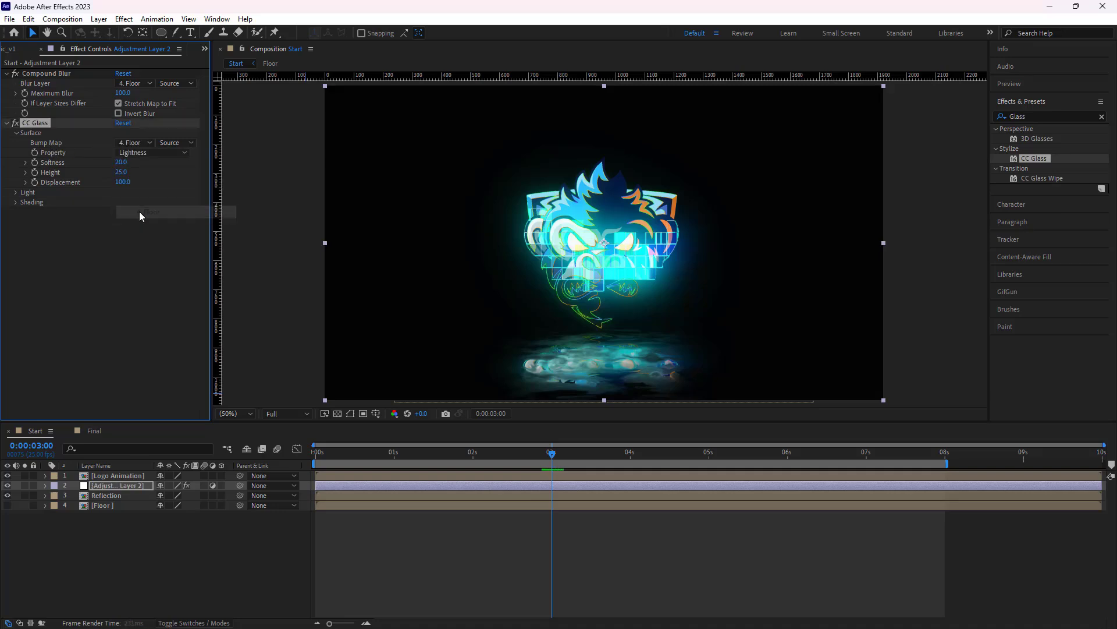
pyautogui.click(121, 162)
pyautogui.write('0')
pyautogui.press('Return')
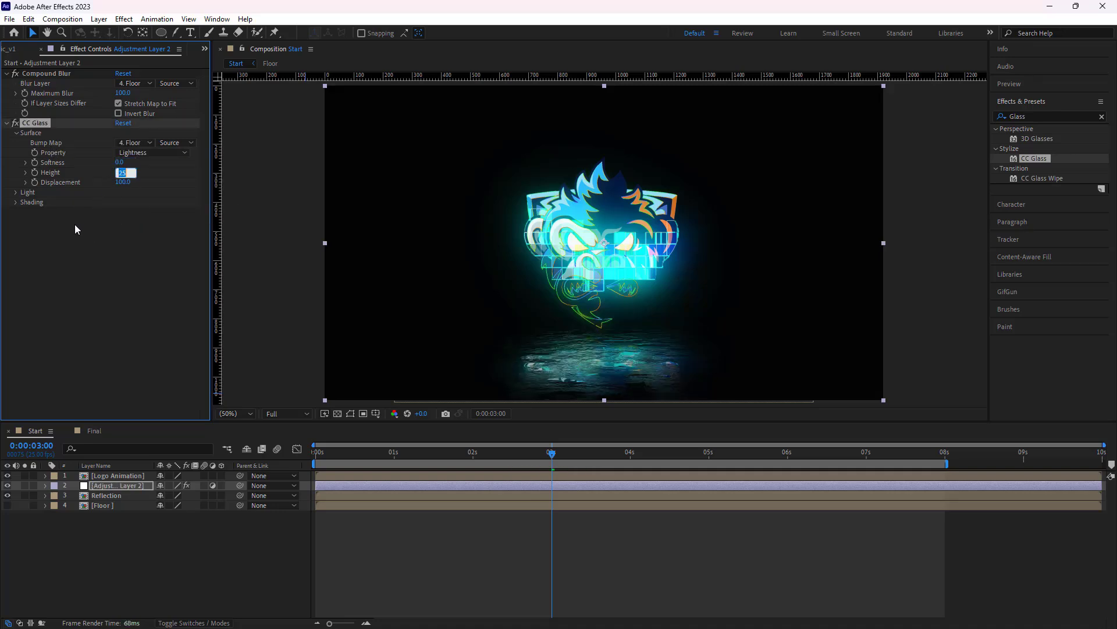
pyautogui.write('15')
pyautogui.press('Return')
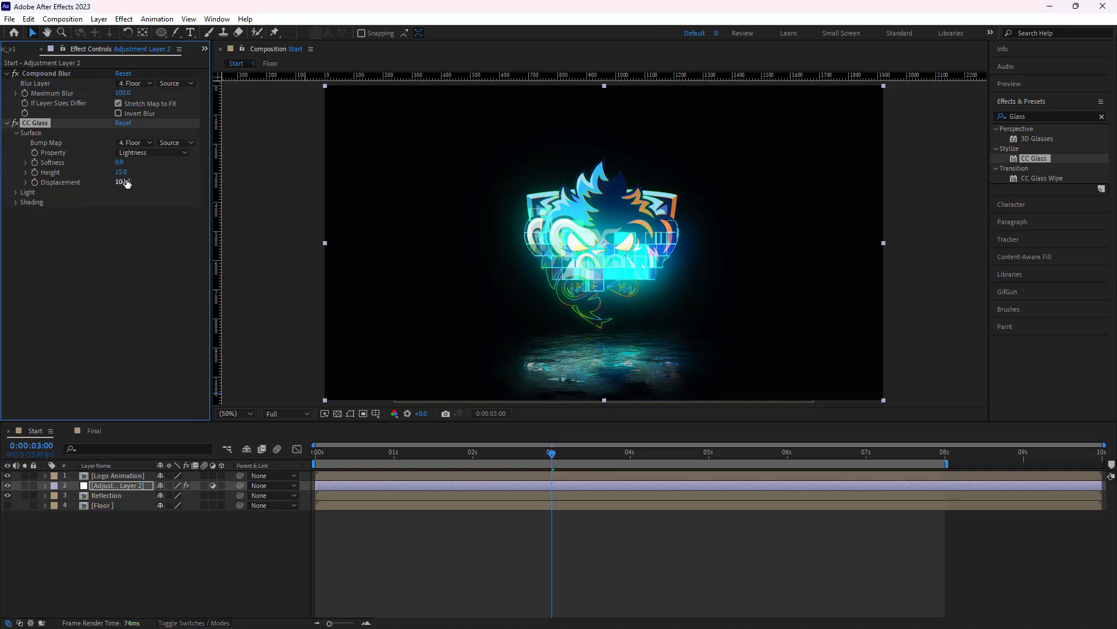
pyautogui.write('50')
pyautogui.press('Return')
# Preview the rippling reflection from about 2 seconds
pyautogui.moveTo(552, 453); pyautogui.dragTo(319, 454)
pyautogui.press('space')
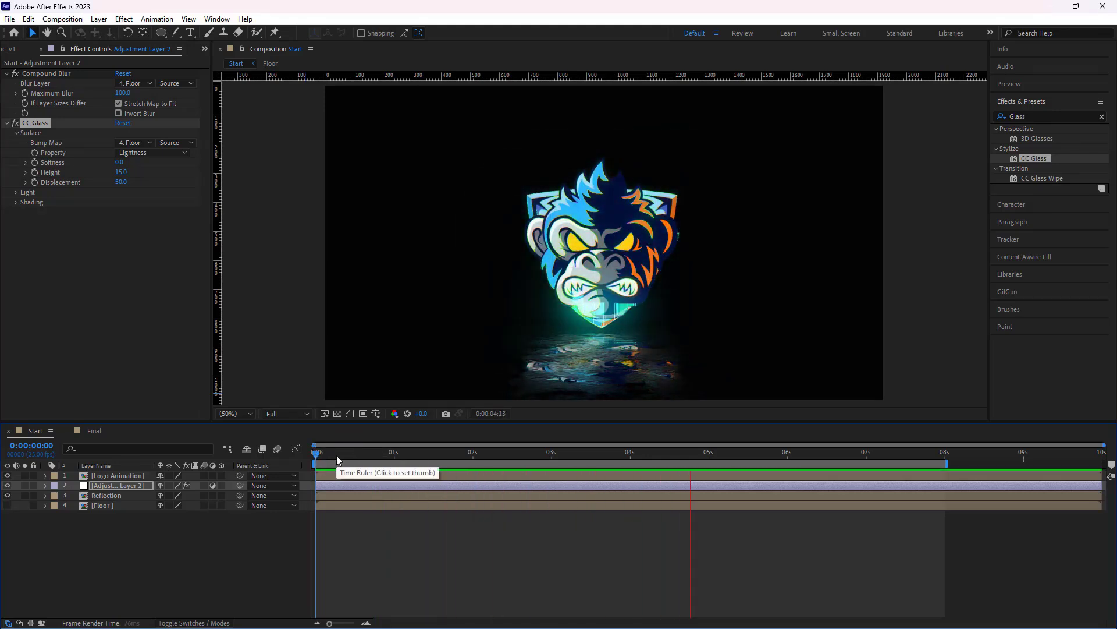
pyautogui.press('space')
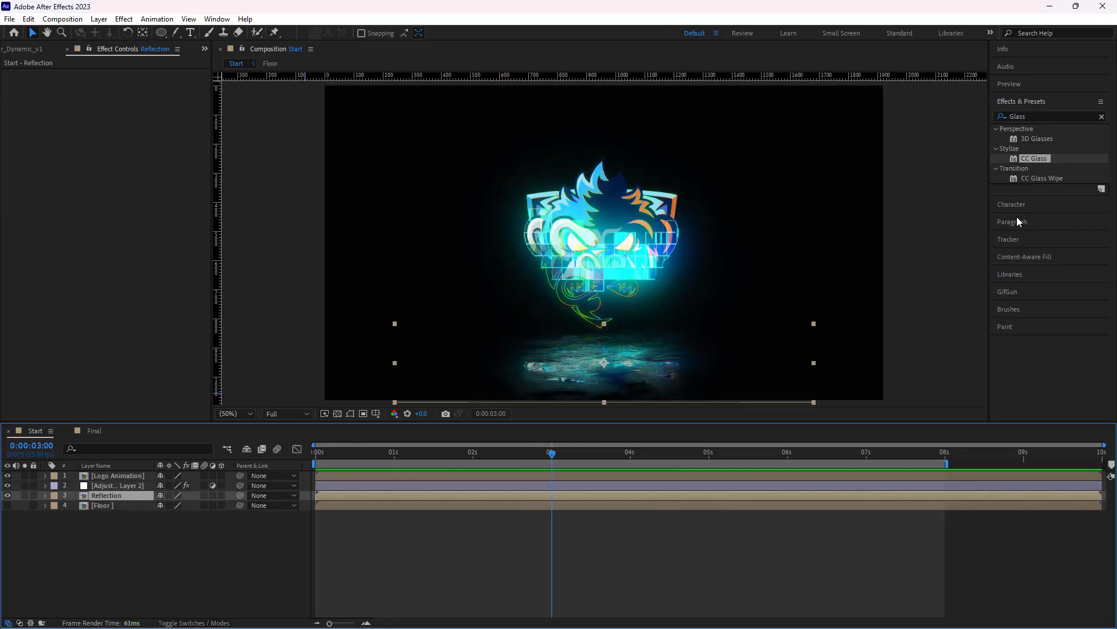
# Apply Directional Blur to the Reflection layer with Direction 90° and Blur Length 15
pyautogui.click(1101, 117)
pyautogui.write('direction')
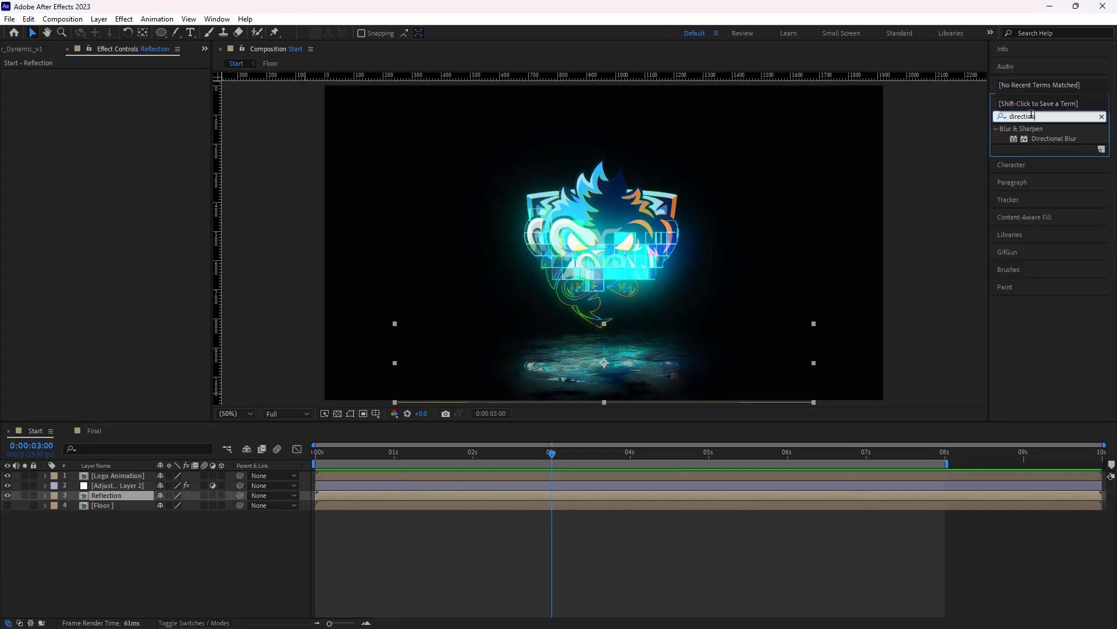
pyautogui.moveTo(1057, 135); pyautogui.dragTo(105, 496)
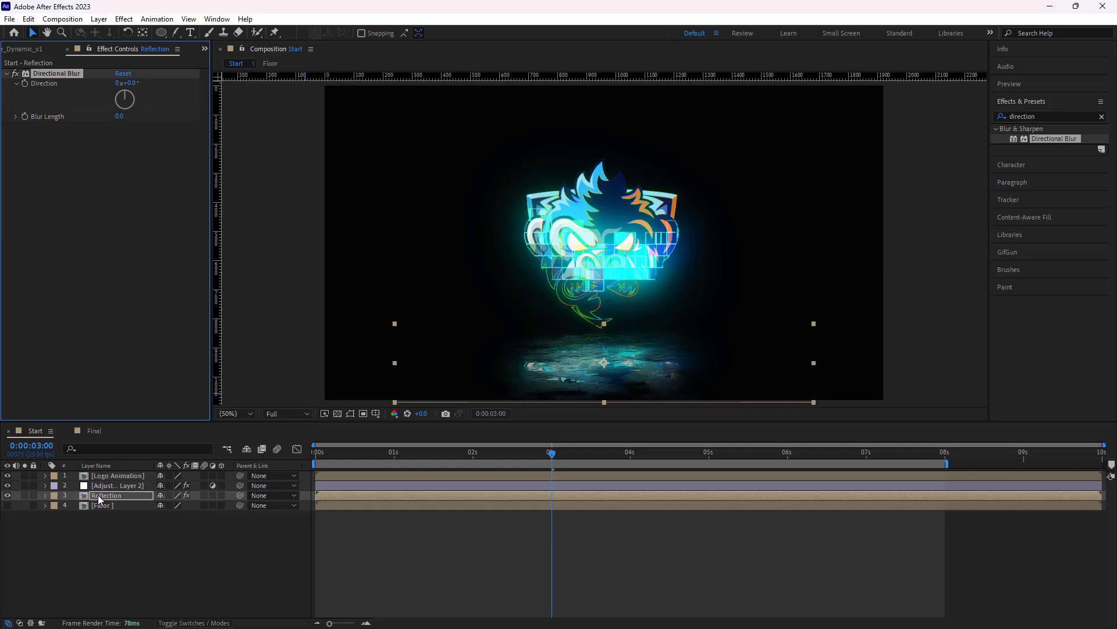
pyautogui.click(126, 84)
pyautogui.write('90')
pyautogui.press('Return')
pyautogui.press('Tab')
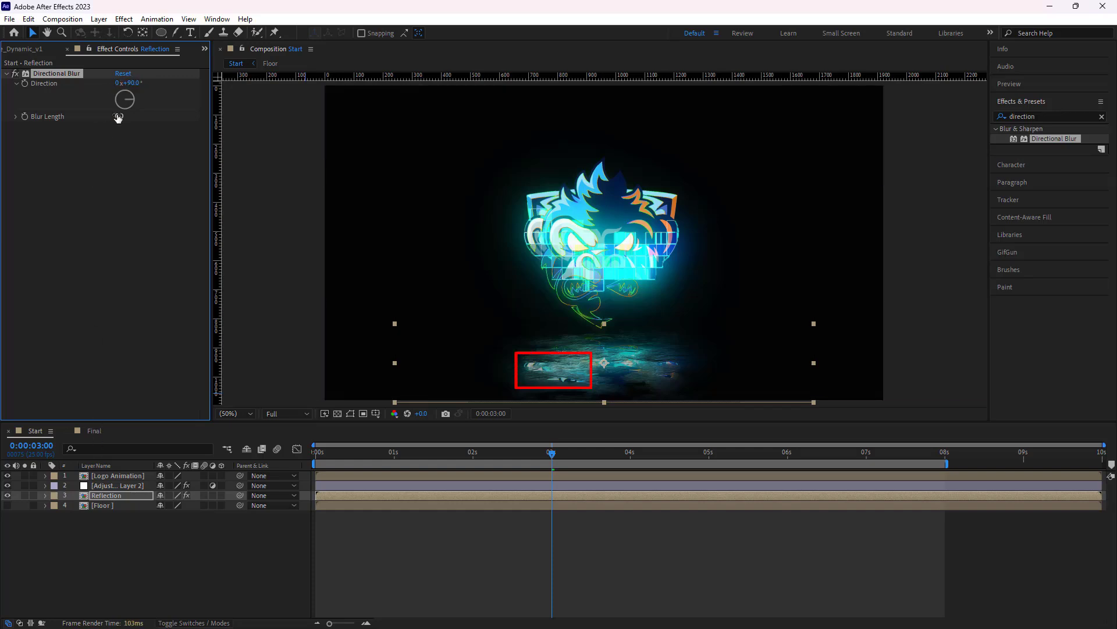
pyautogui.write('15')
pyautogui.press('Return')
# Scrub to around 3 seconds to inspect the blurred reflection, then deselect the layer
pyautogui.click(96, 166)
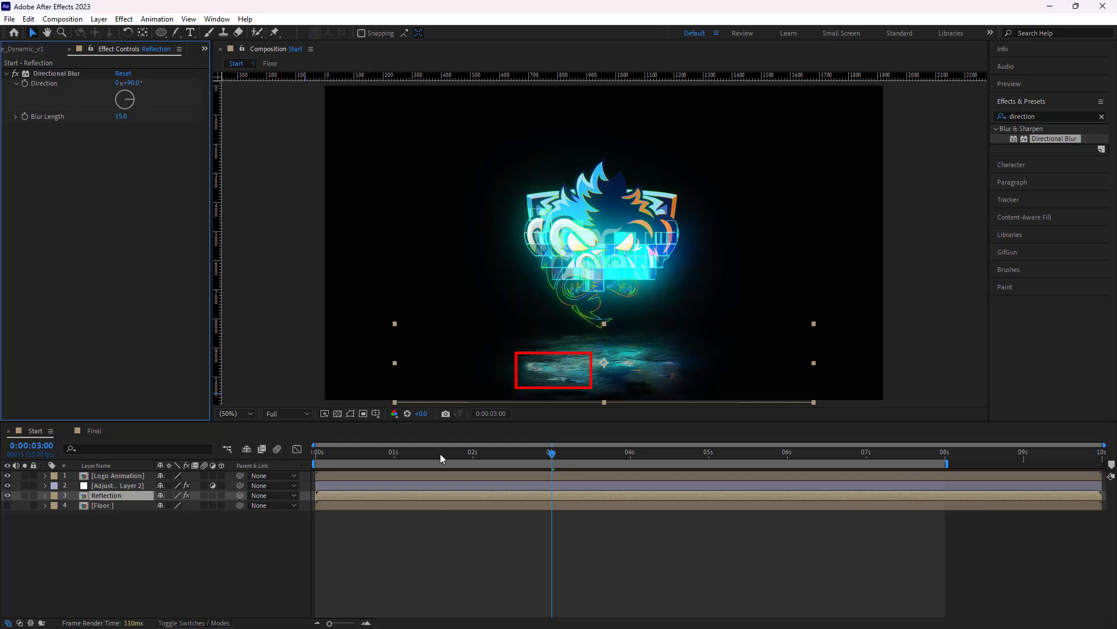
pyautogui.moveTo(556, 453); pyautogui.dragTo(573, 486)
pyautogui.click(295, 532)
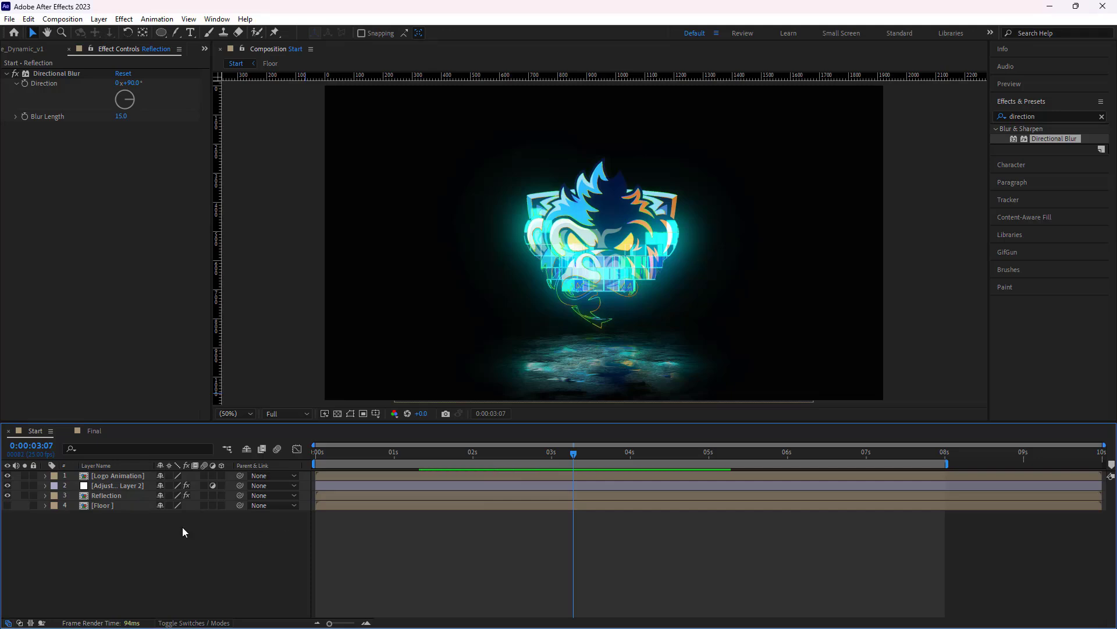
# Add a Camera 1 layer with default settings and a new Null 2 object
pyautogui.rightClick(165, 527)
pyautogui.moveTo(219, 382)
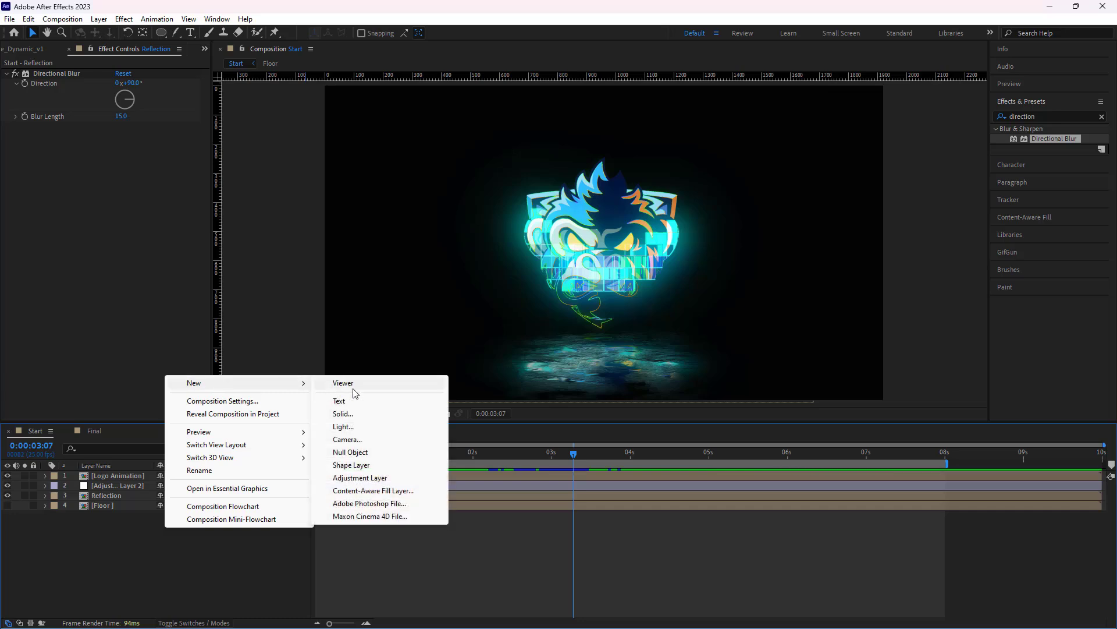
pyautogui.click(343, 440)
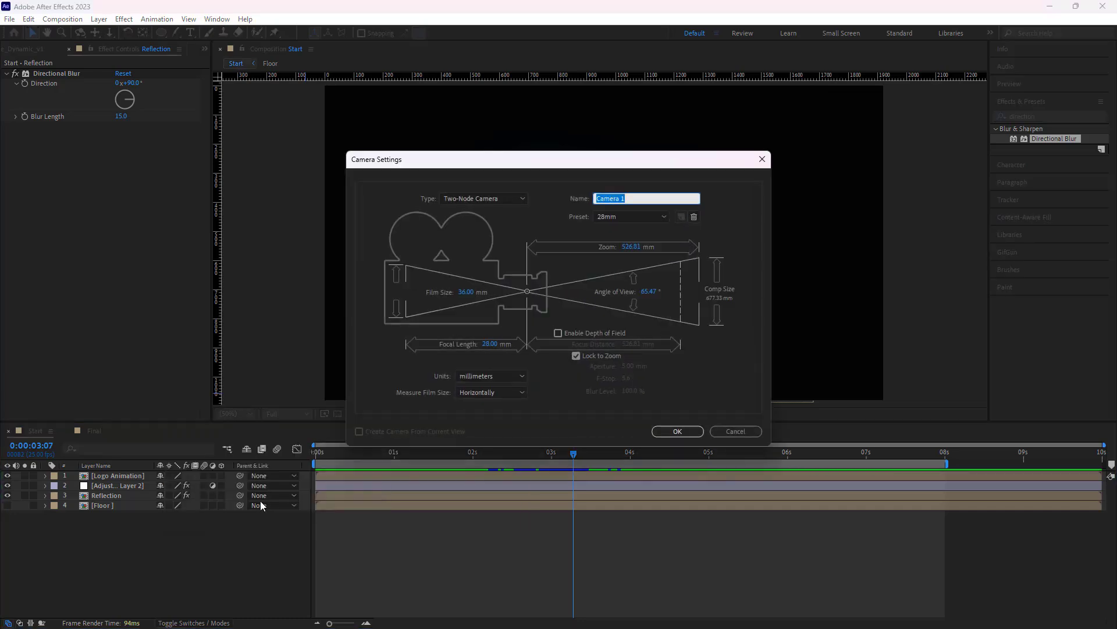
pyautogui.click(679, 434)
pyautogui.rightClick(101, 558)
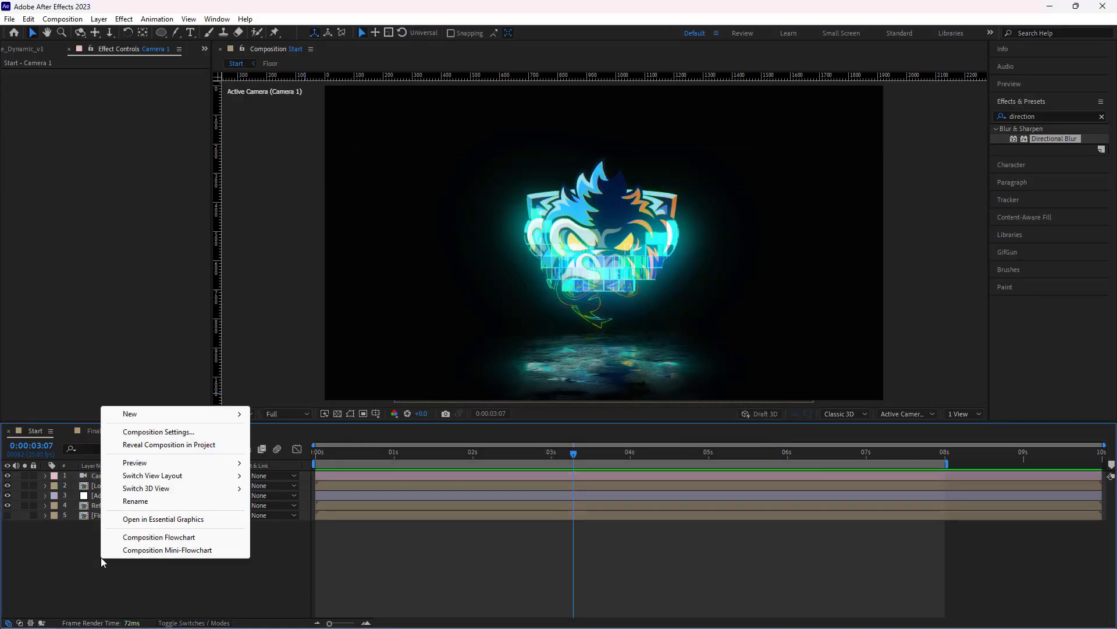
pyautogui.moveTo(142, 414)
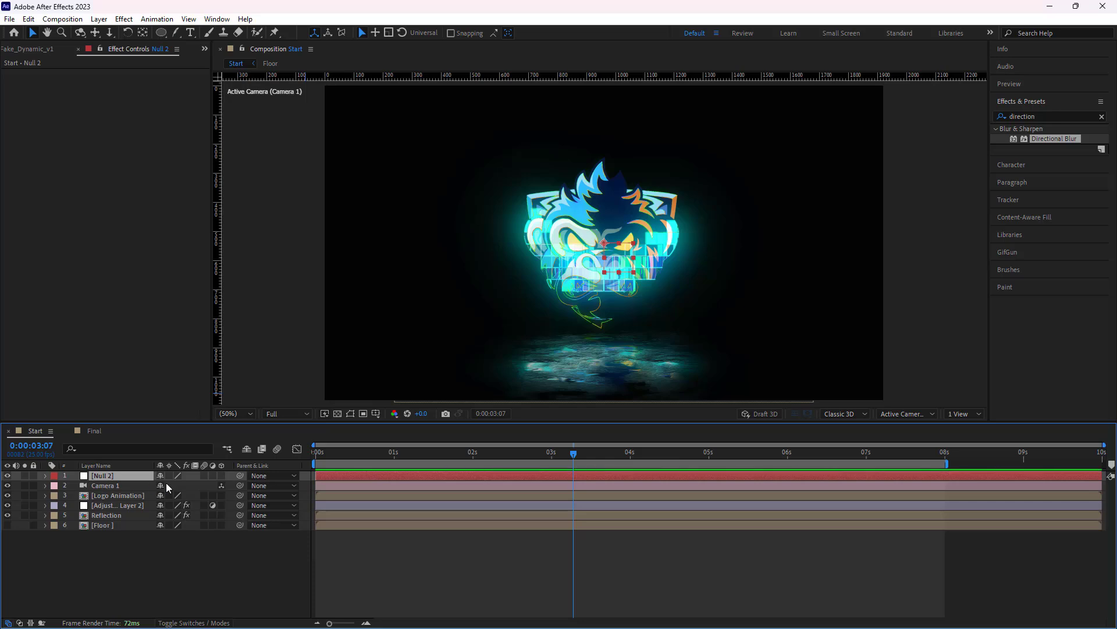
# Parent Camera 1 to Null 2, make Null 2 and Reflection 3D, and collapse Floor's transformations
pyautogui.click(100, 486)
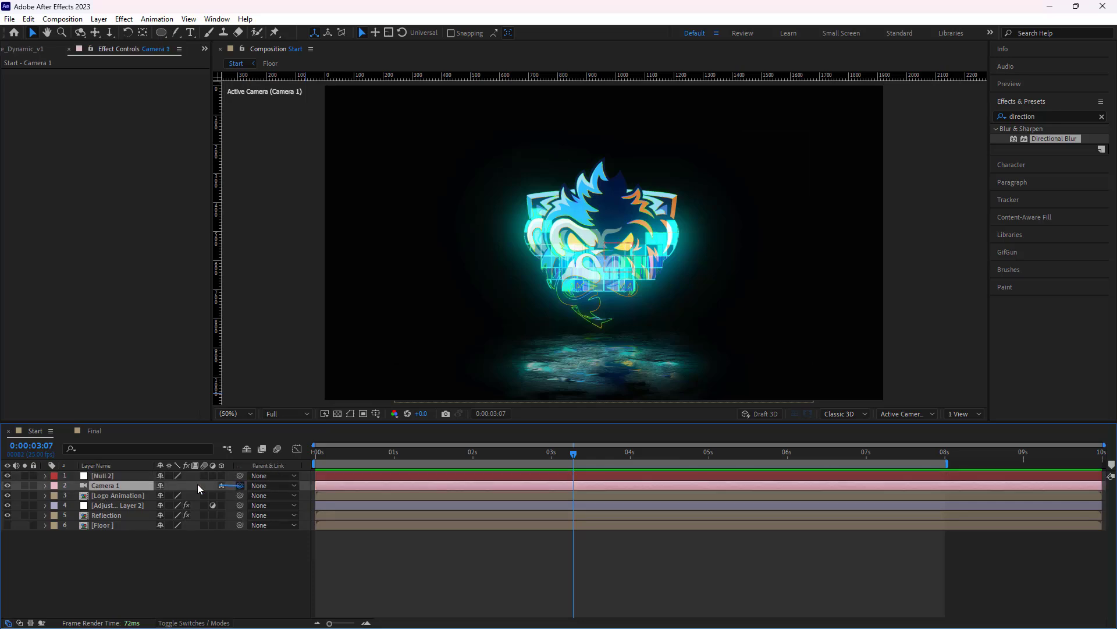
pyautogui.moveTo(197, 483); pyautogui.dragTo(95, 474)
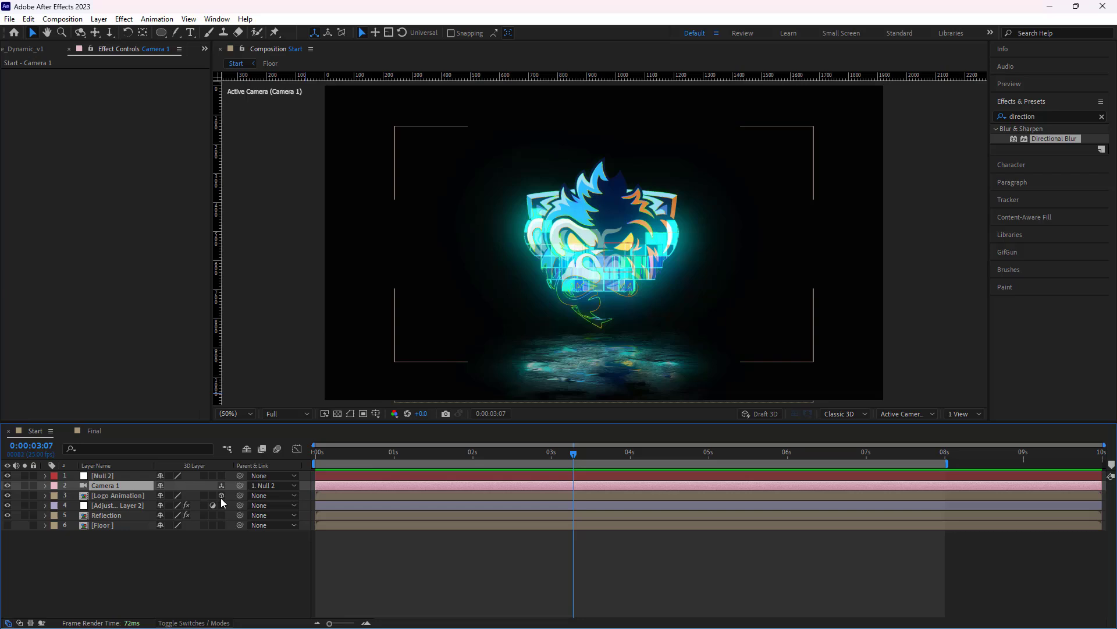
pyautogui.click(221, 495)
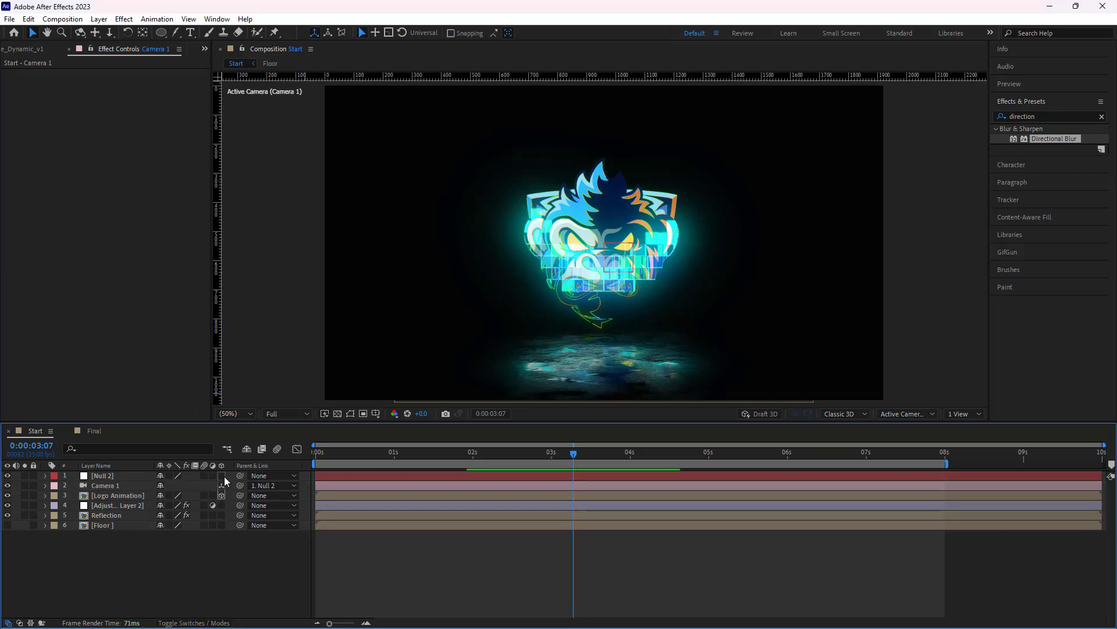
pyautogui.click(222, 476)
pyautogui.click(221, 514)
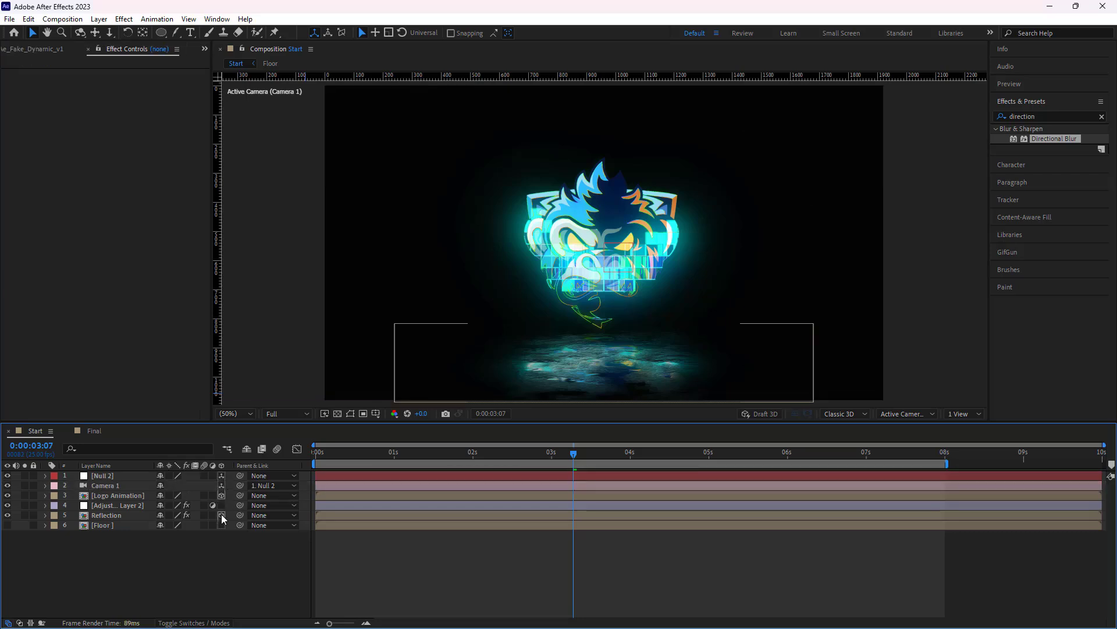
pyautogui.click(170, 524)
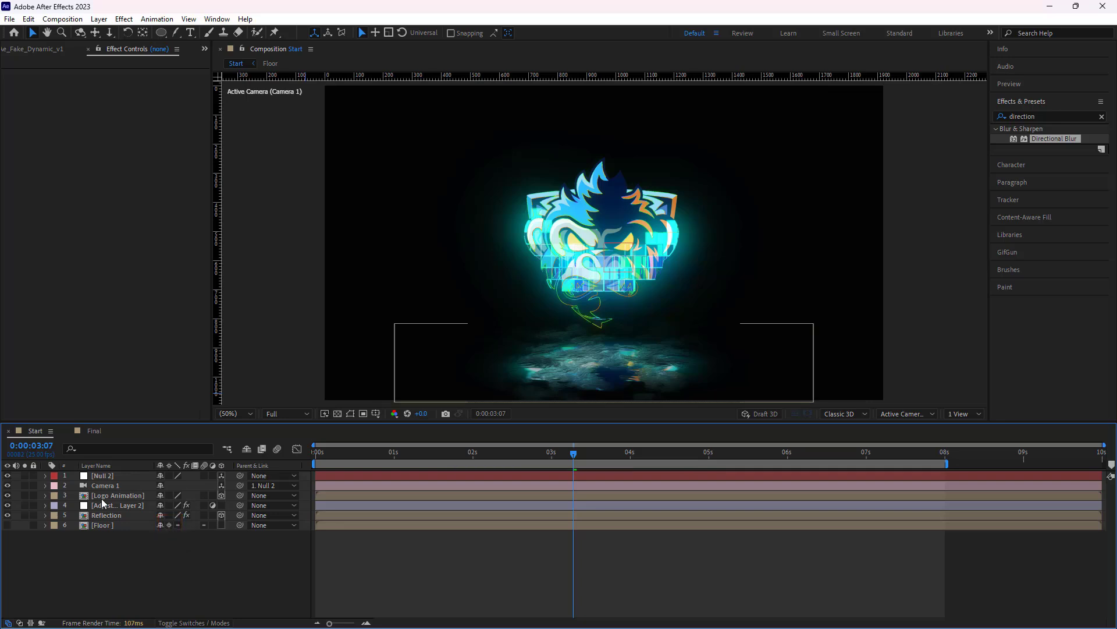
# Keyframe Null 2's Position at 5 seconds with a Y value of 666
pyautogui.click(101, 476)
pyautogui.press('p')
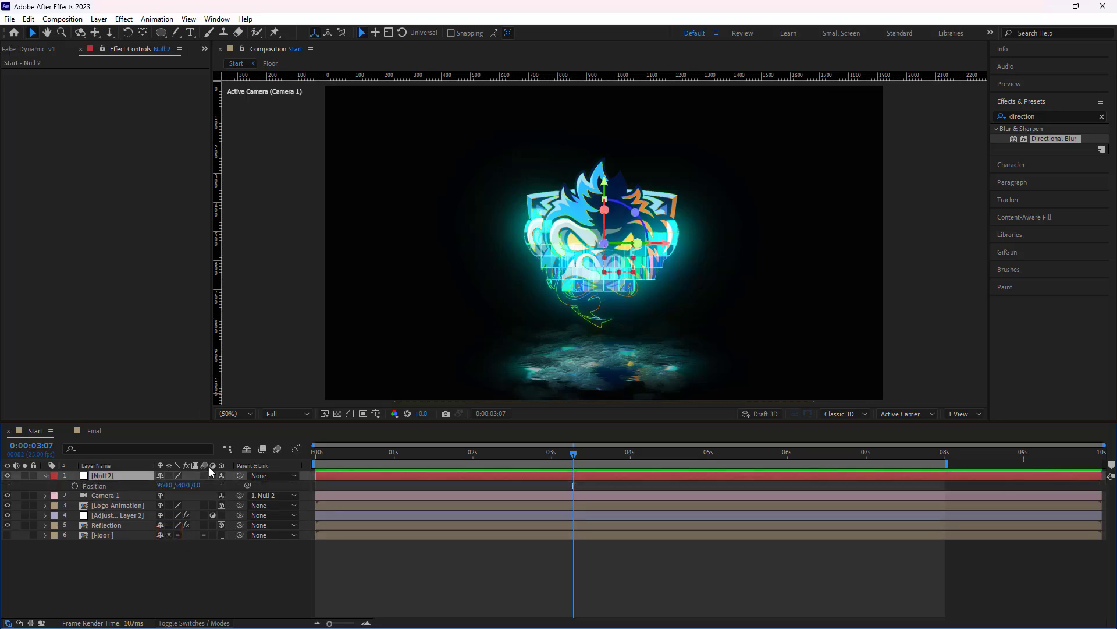
pyautogui.moveTo(574, 455); pyautogui.dragTo(709, 530)
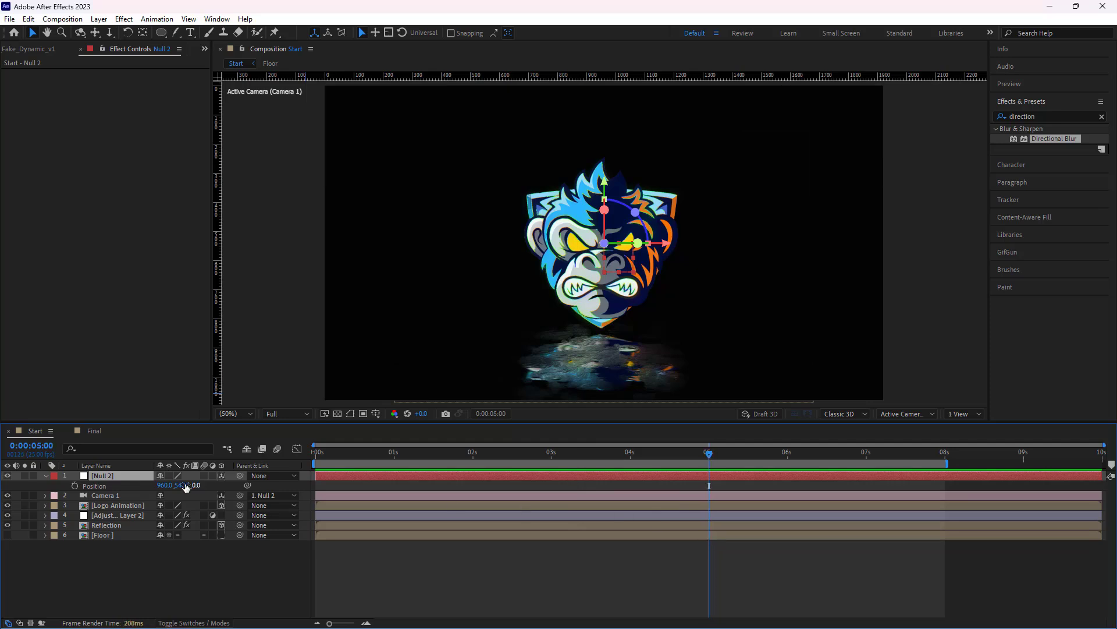
pyautogui.click(74, 485)
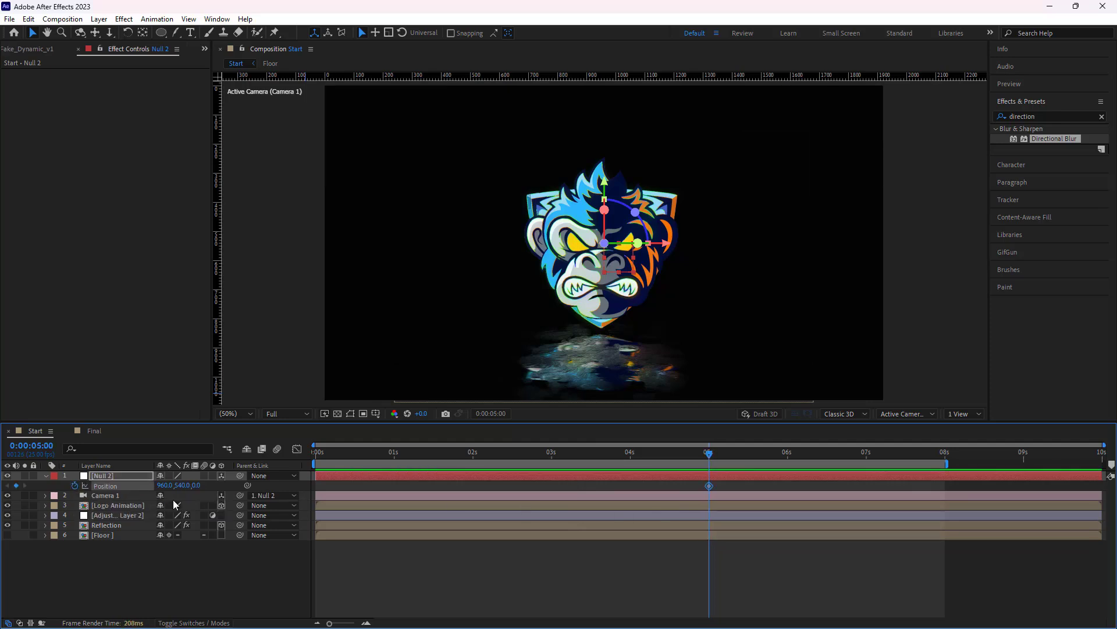
pyautogui.click(182, 485)
pyautogui.write('666')
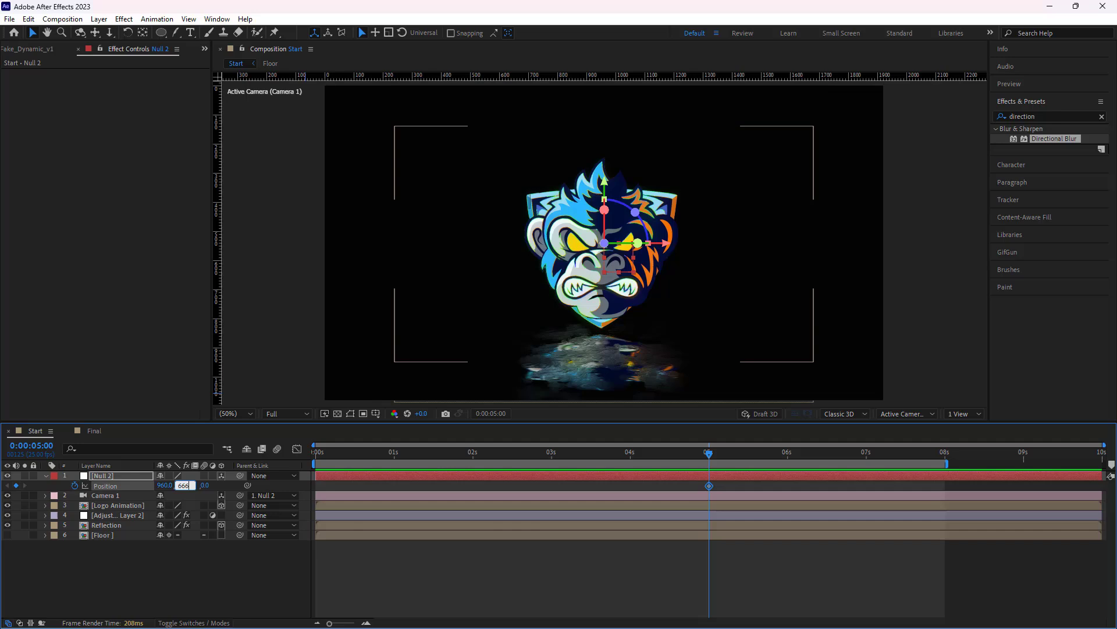
pyautogui.press('Return')
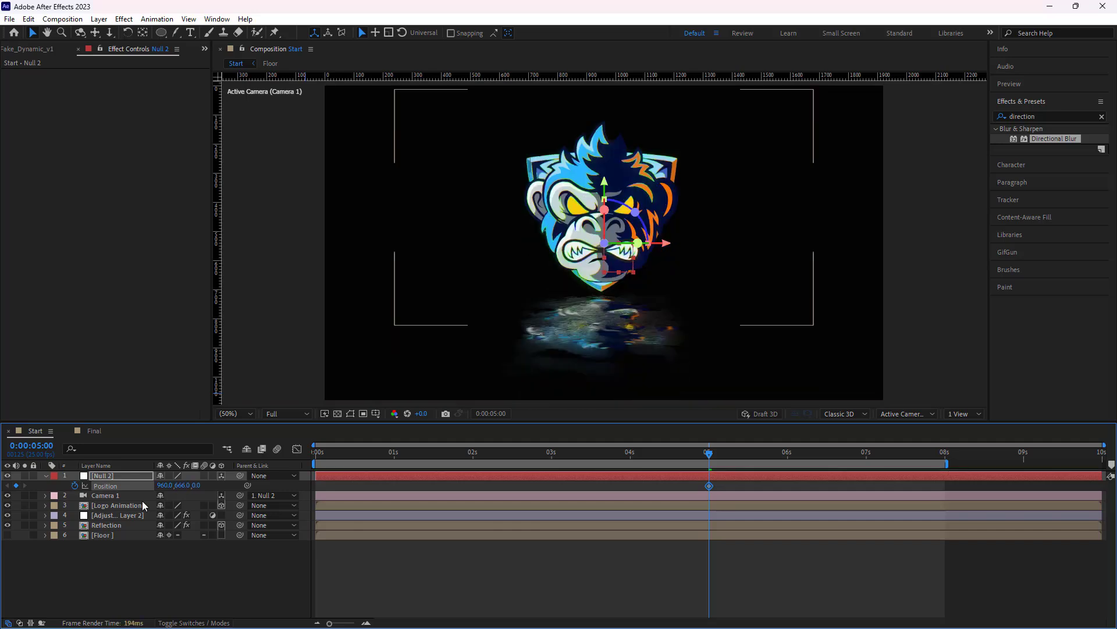
# At the start, set Null 2's Position Z to 685 and Y to 540, then preview
pyautogui.moveTo(709, 456); pyautogui.dragTo(303, 463)
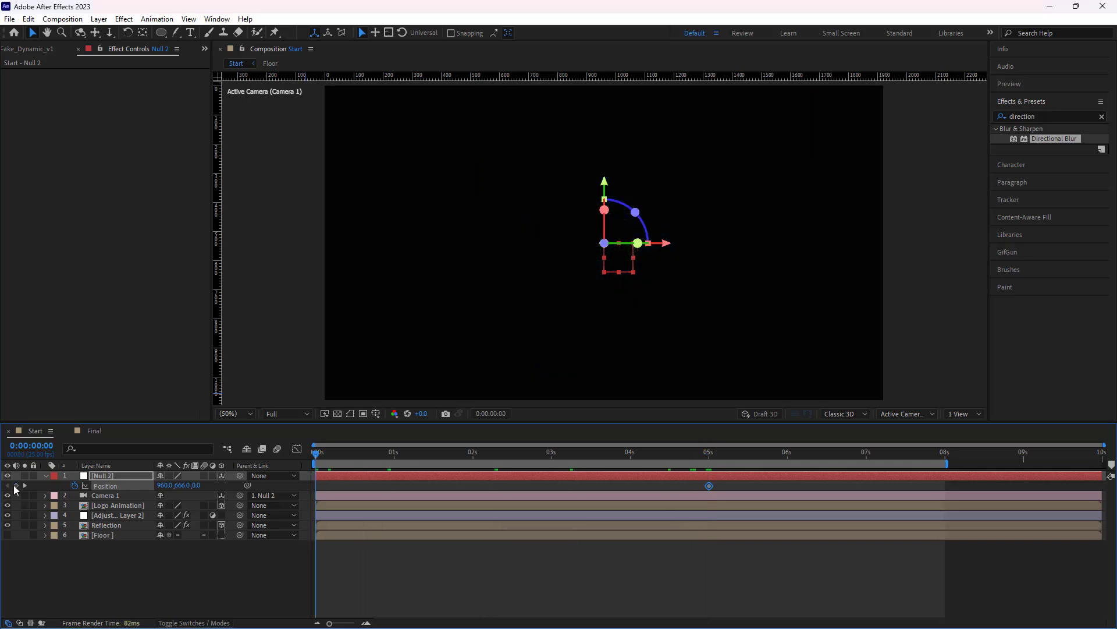
pyautogui.click(197, 485)
pyautogui.write('6')
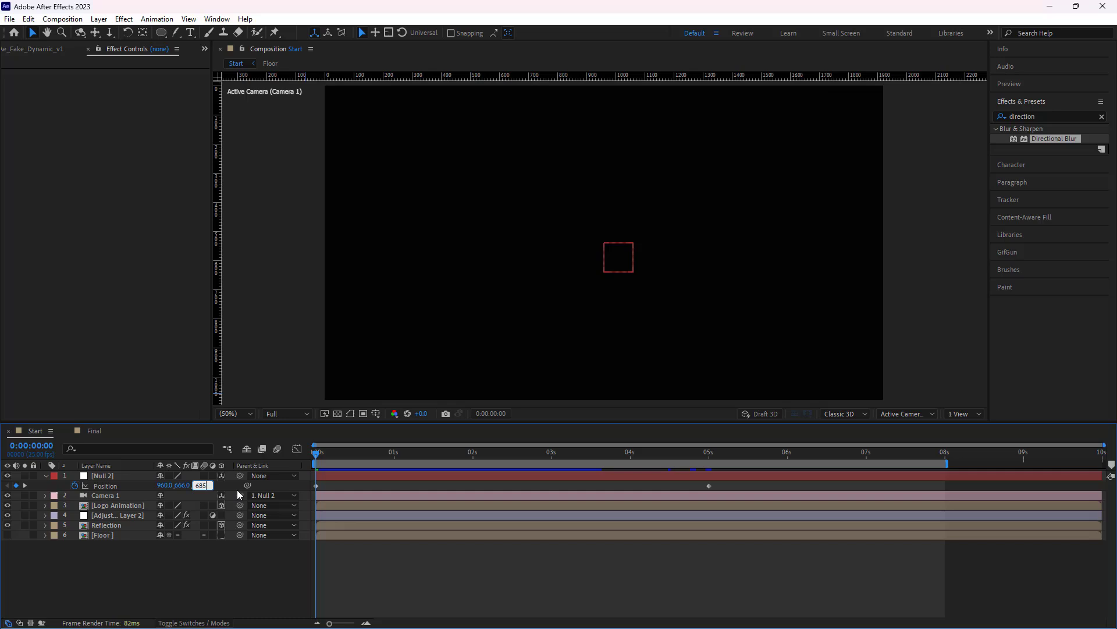
pyautogui.write('85')
pyautogui.press('Return')
pyautogui.click(182, 485)
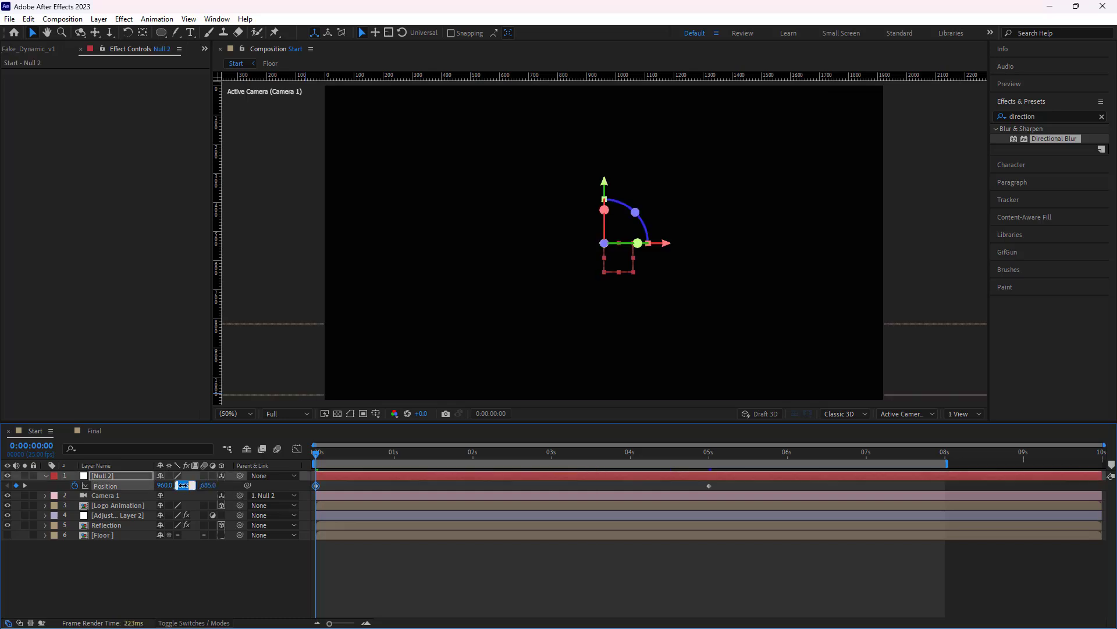
pyautogui.write('540')
pyautogui.press('Return')
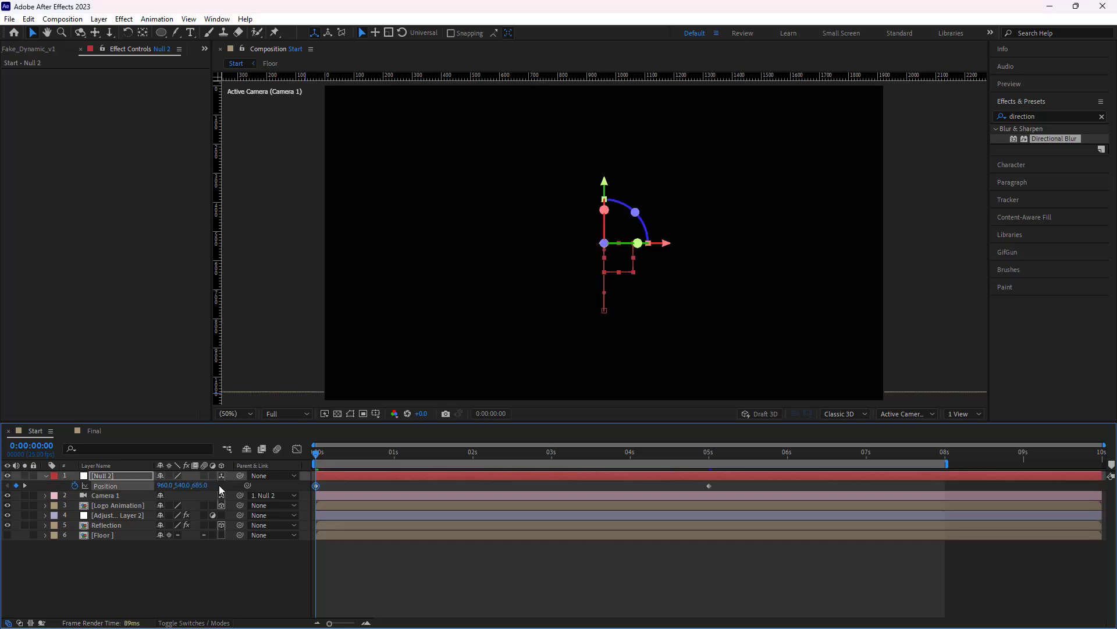
pyautogui.press('space')
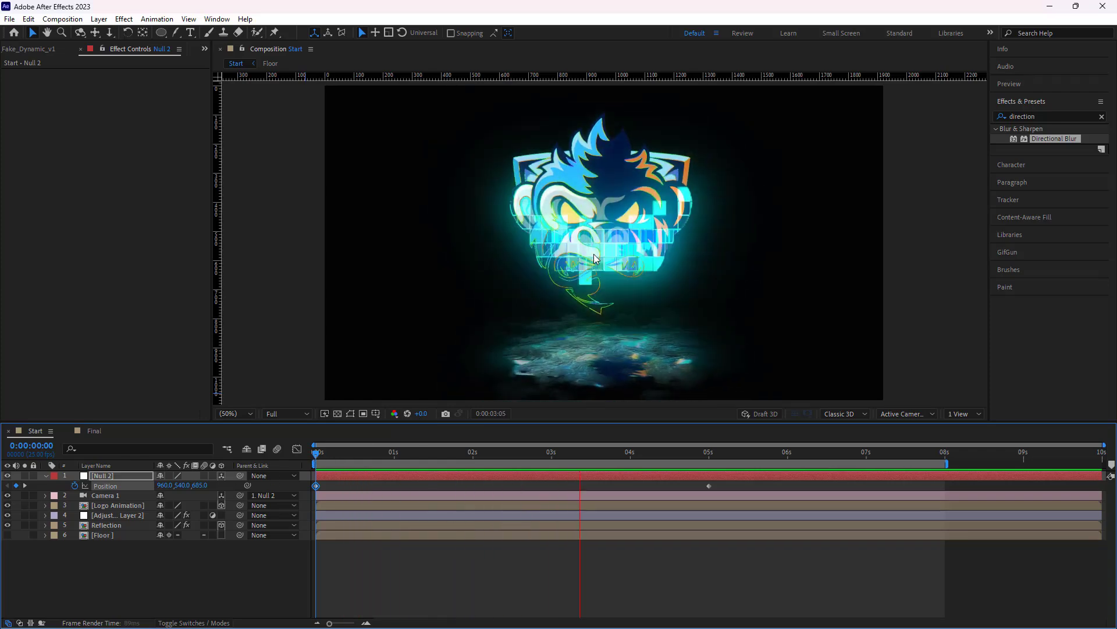
pyautogui.press('space')
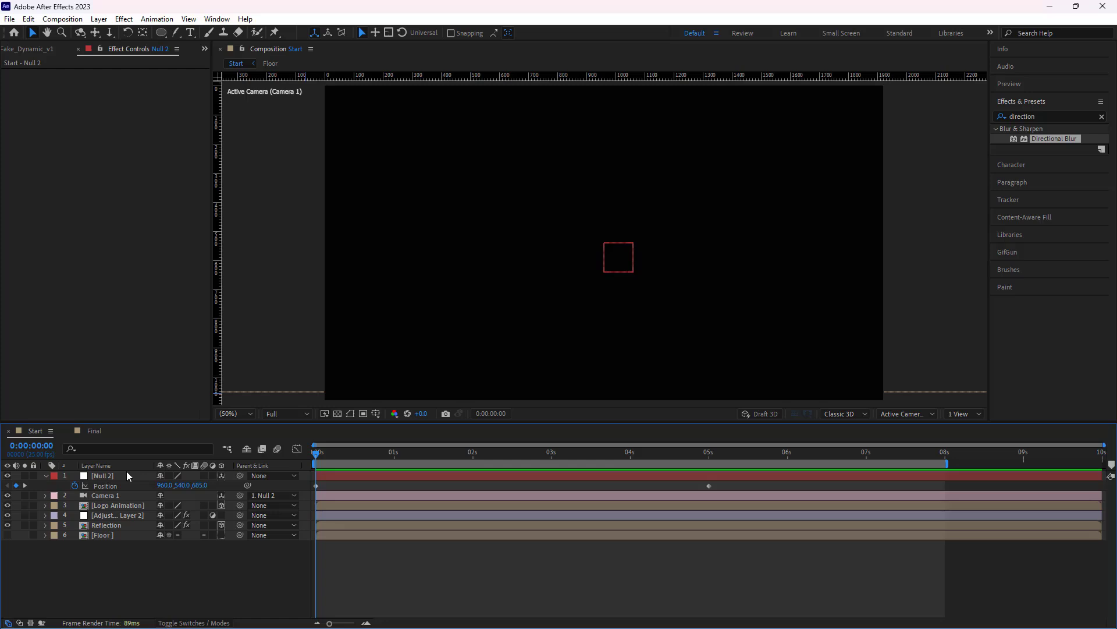
# Keyframe Null 2's X Rotation at 0° at 5 seconds and -12° at frame zero, then preview
pyautogui.click(128, 474)
pyautogui.press('r')
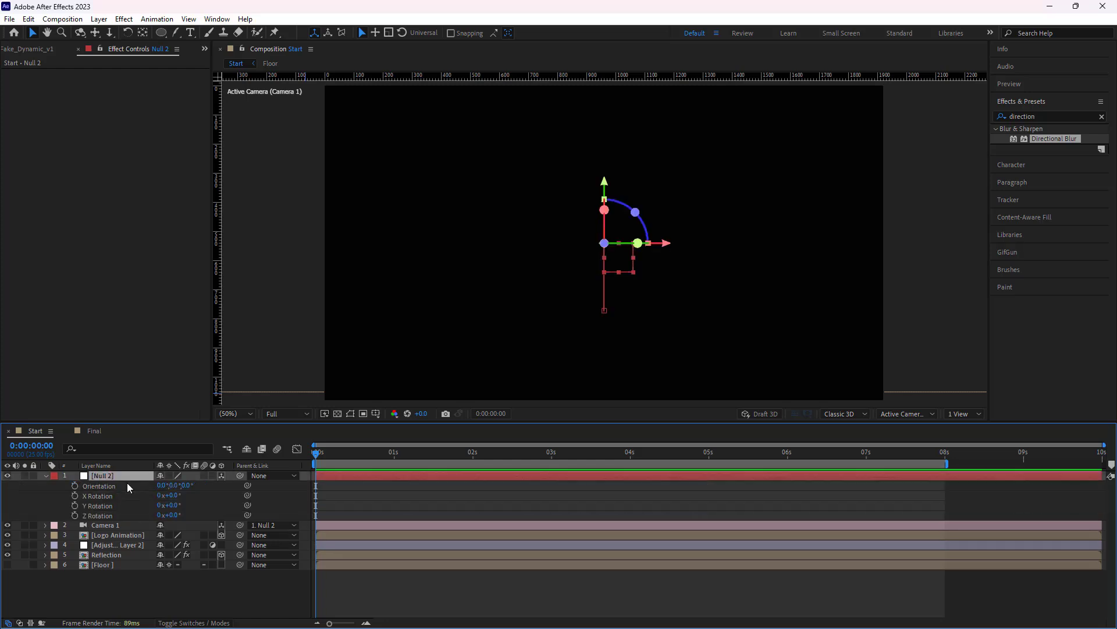
pyautogui.moveTo(499, 514); pyautogui.dragTo(709, 553)
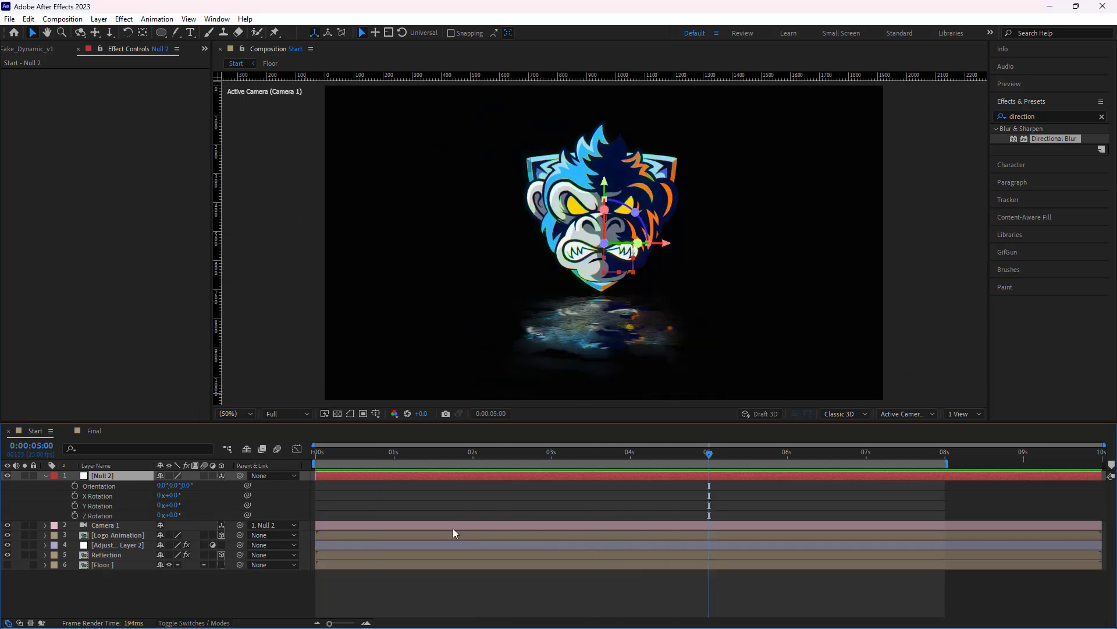
pyautogui.click(74, 496)
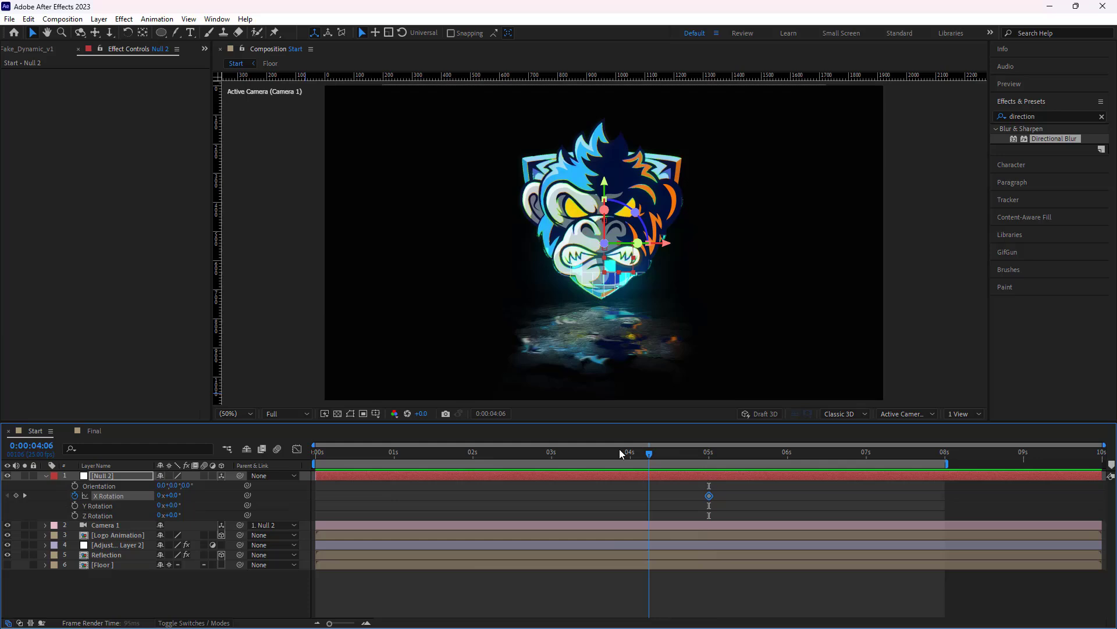
pyautogui.press('Home')
pyautogui.click(172, 495)
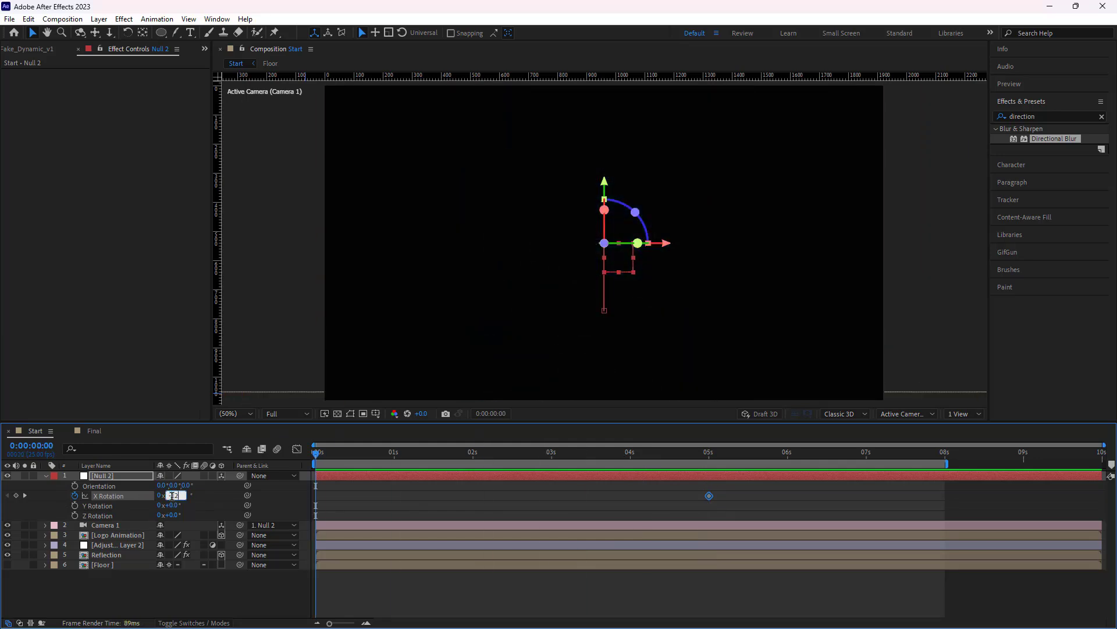
pyautogui.write('-12')
pyautogui.click(296, 498)
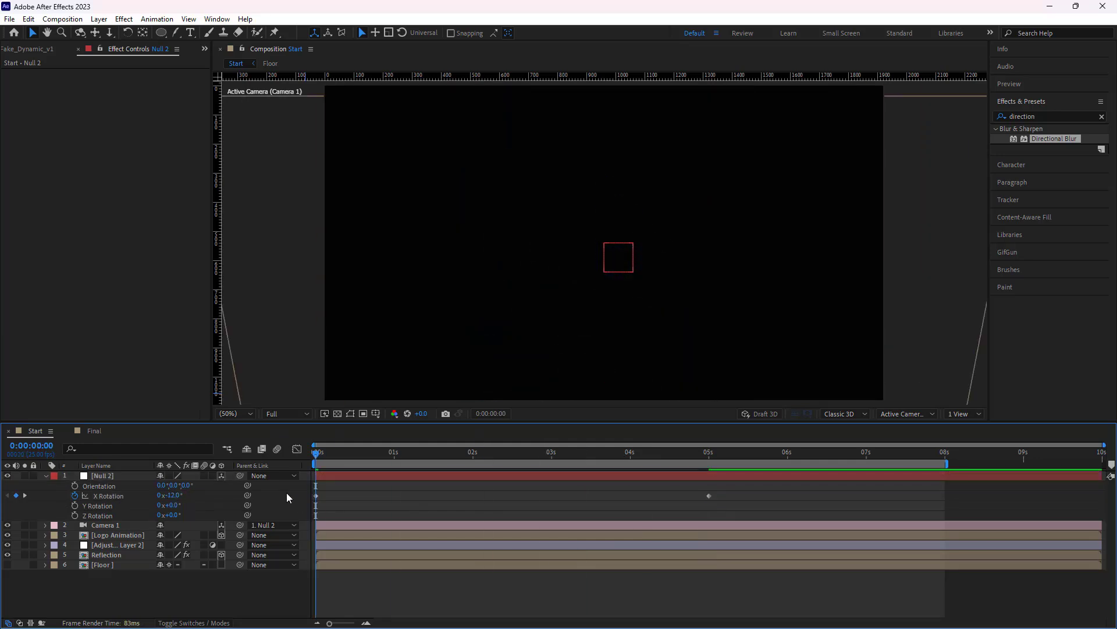
pyautogui.press('space')
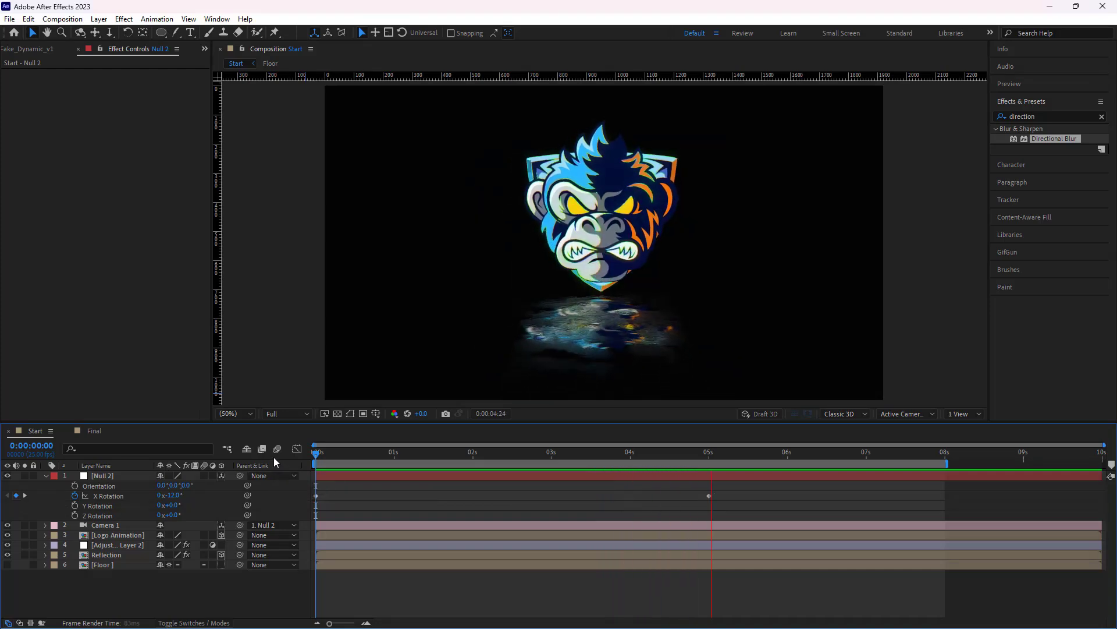
pyautogui.press('space')
# Stop the preview and Easy Ease Null 2's Position and X Rotation keyframes at 5 seconds
pyautogui.click(580, 452)
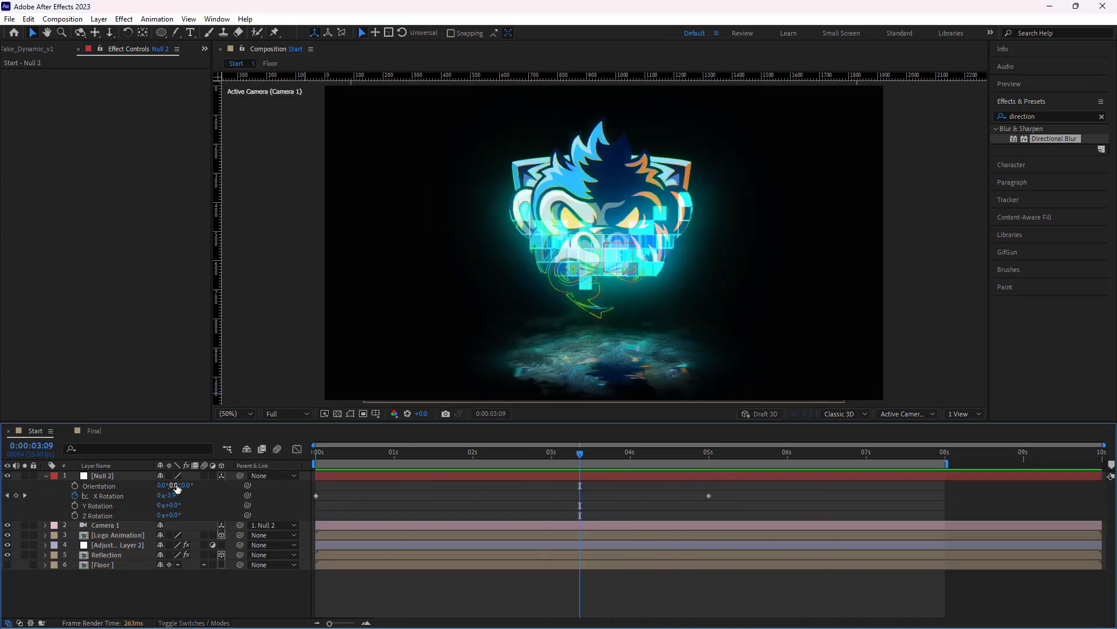
pyautogui.click(124, 476)
pyautogui.press('u')
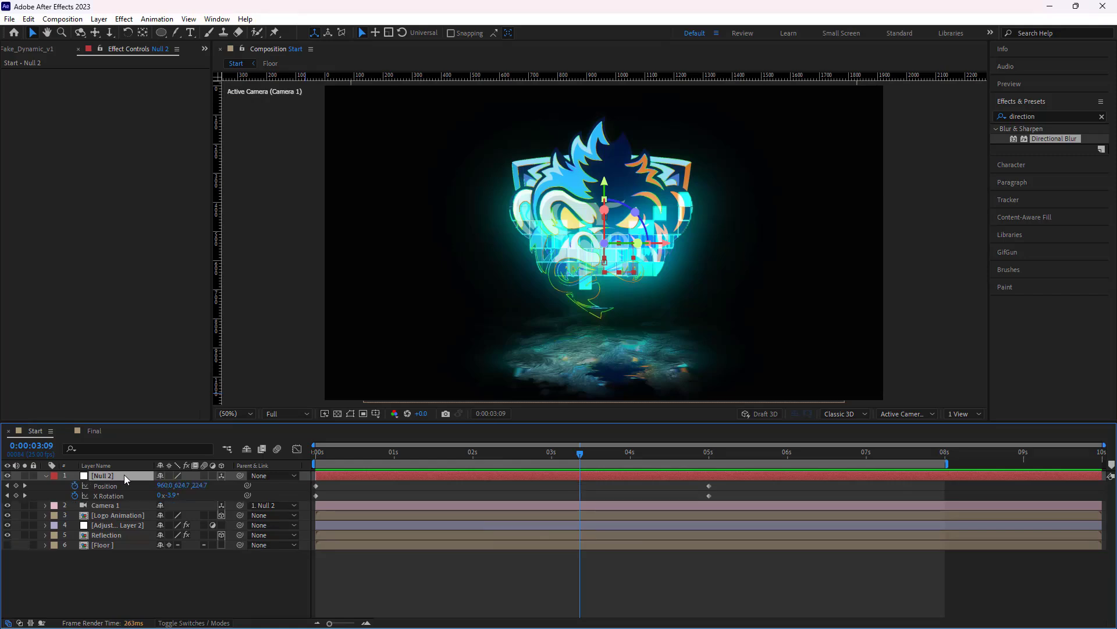
pyautogui.moveTo(721, 484)
pyautogui.mouseDown()
pyautogui.moveTo(708, 483)
pyautogui.moveTo(704, 498)
pyautogui.mouseUp()
pyautogui.rightClick(710, 496)
pyautogui.moveTo(768, 489)
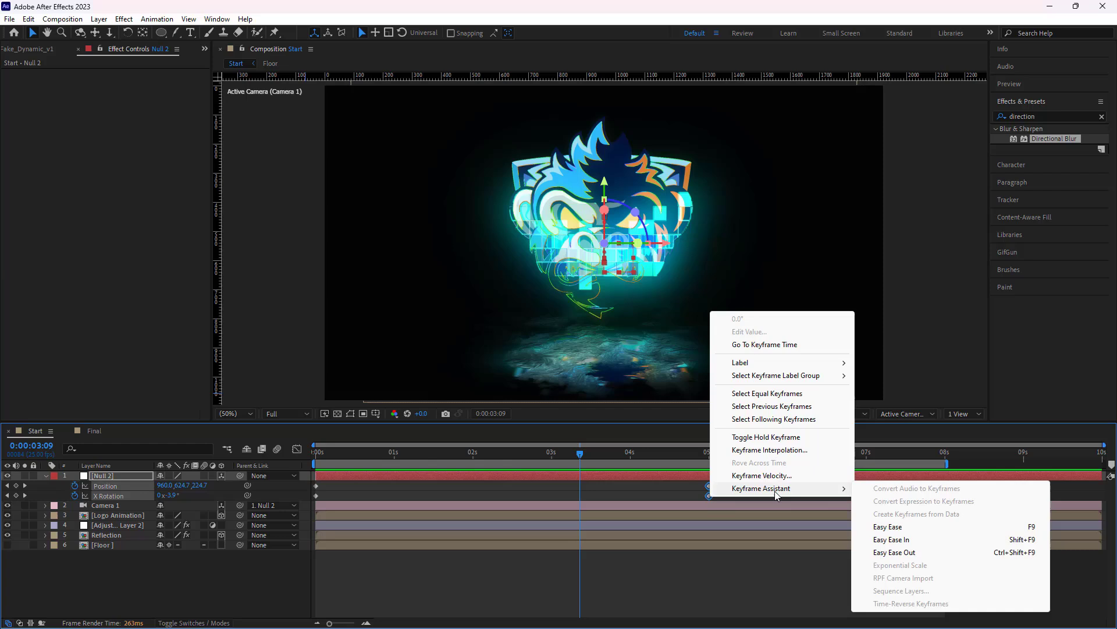
pyautogui.click(812, 527)
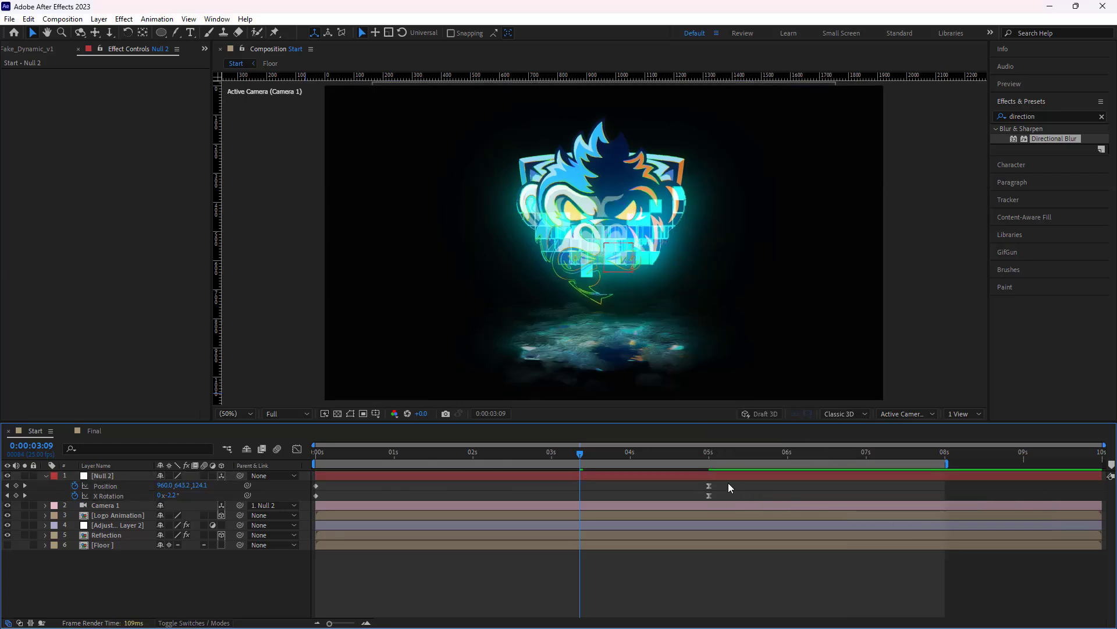
# Set the 5-second Position keyframe's velocity influence to 78% on both sides
pyautogui.click(709, 485)
pyautogui.rightClick(710, 486)
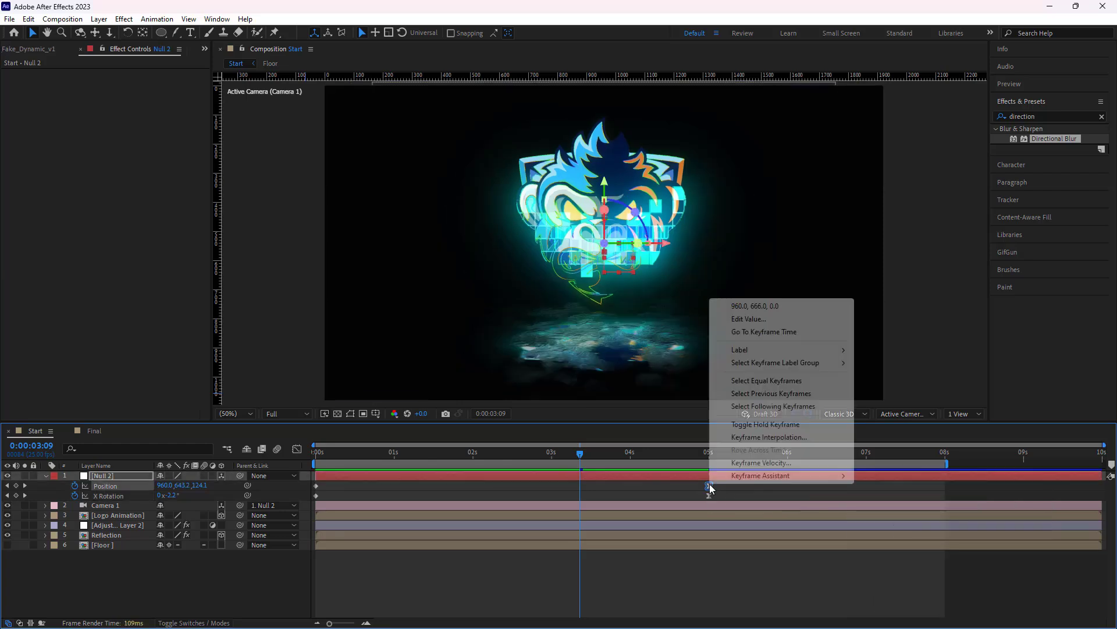
pyautogui.click(723, 465)
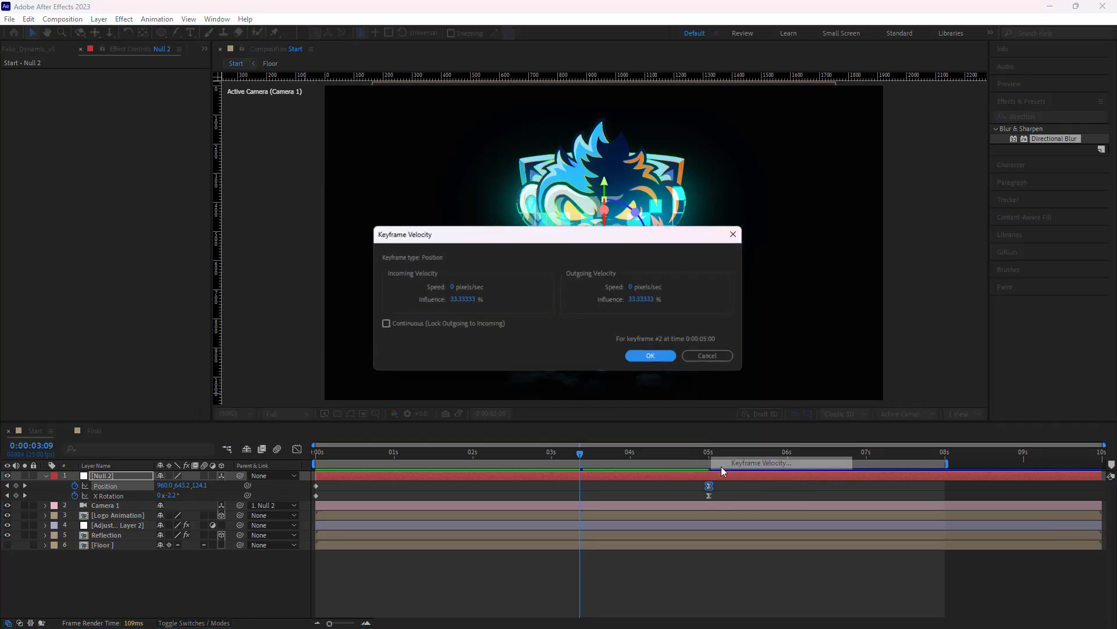
pyautogui.click(396, 324)
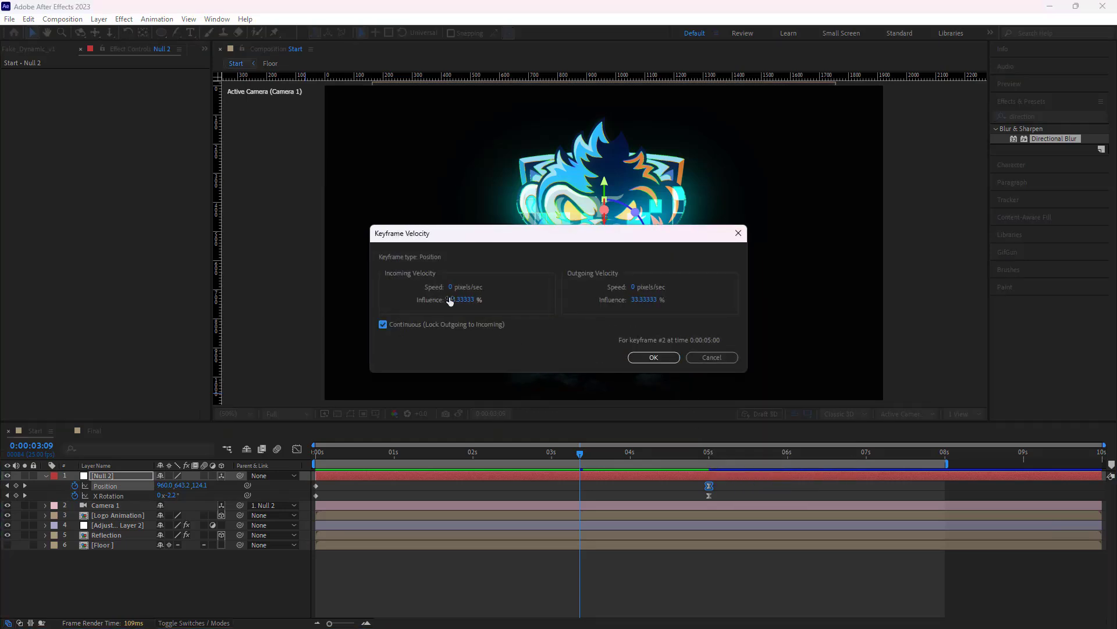
pyautogui.click(457, 300)
pyautogui.write('78')
pyautogui.click(640, 299)
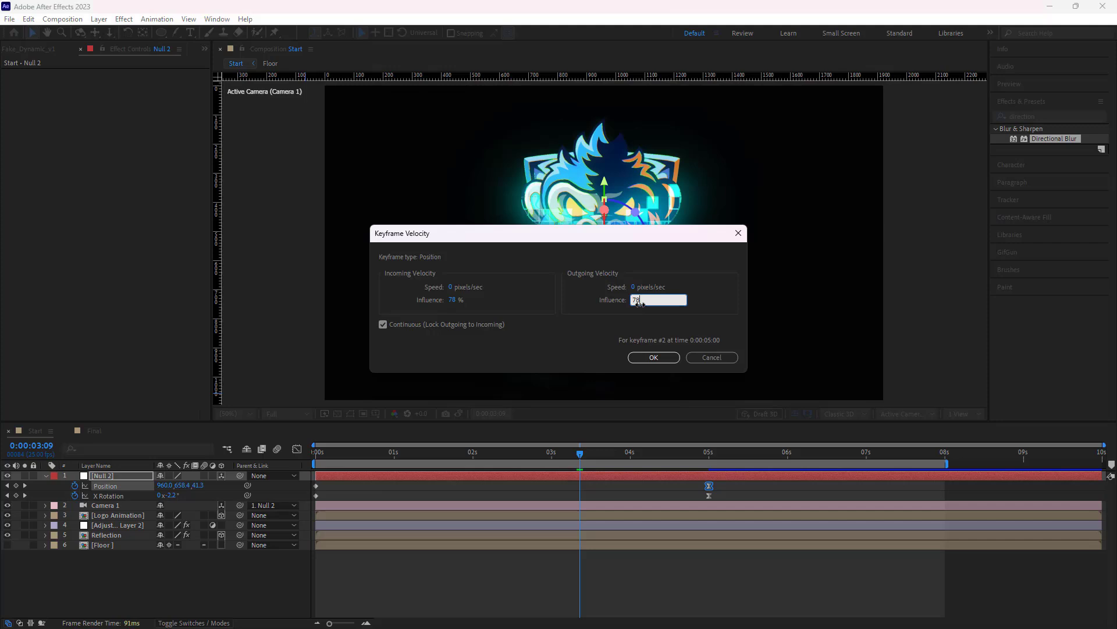
pyautogui.press('Return')
# Set the 5-second X Rotation keyframe's velocity influence to 78% on both sides
pyautogui.rightClick(709, 495)
pyautogui.click(727, 476)
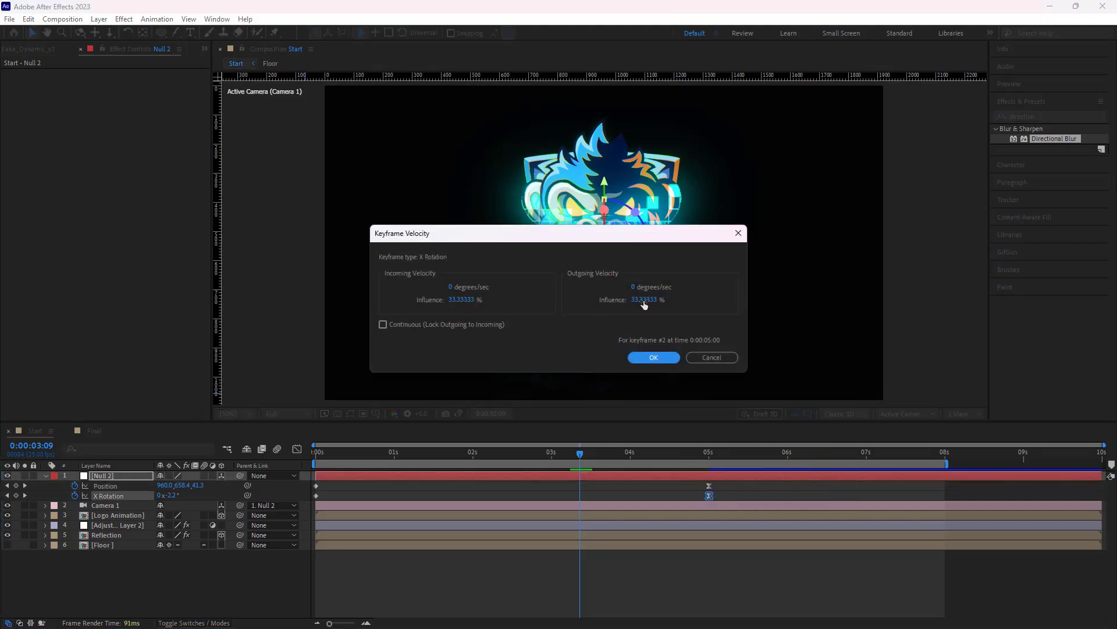
pyautogui.click(644, 299)
pyautogui.write('78')
pyautogui.click(383, 324)
pyautogui.click(457, 300)
pyautogui.click(653, 357)
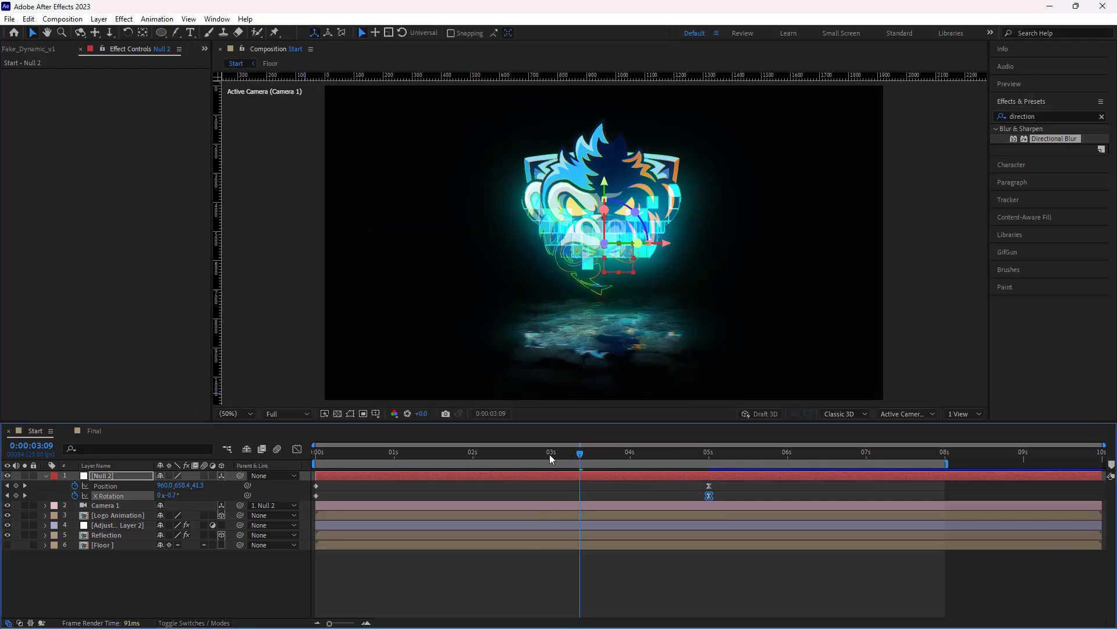
# Preview the eased camera move from the start, then collapse Null 2's properties and deselect it
pyautogui.moveTo(549, 454); pyautogui.dragTo(305, 462)
pyautogui.press('space')
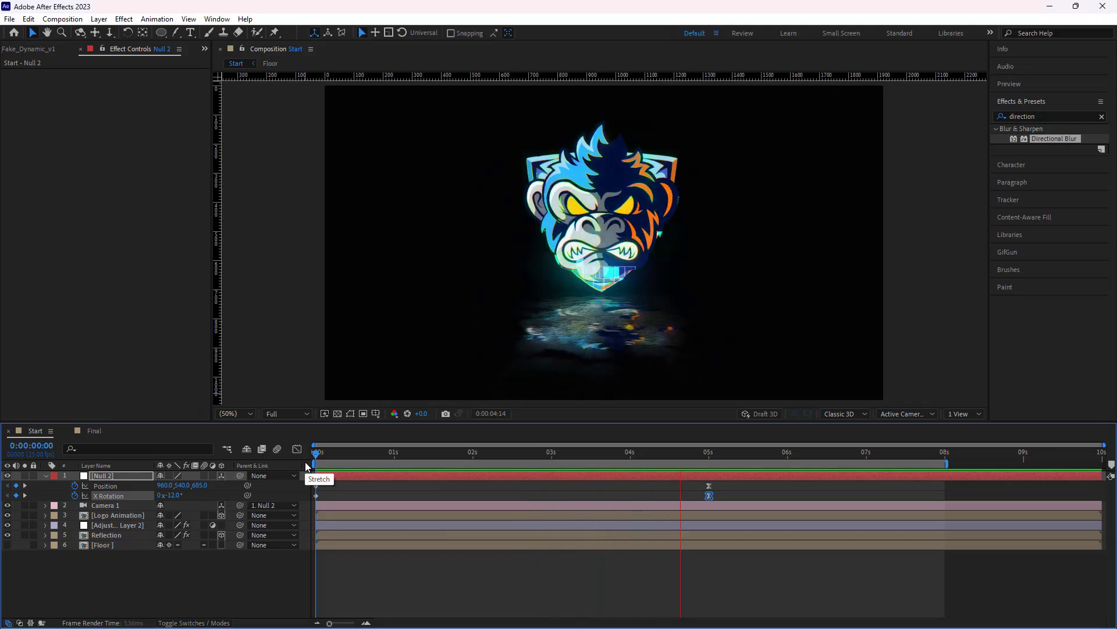
pyautogui.press('space')
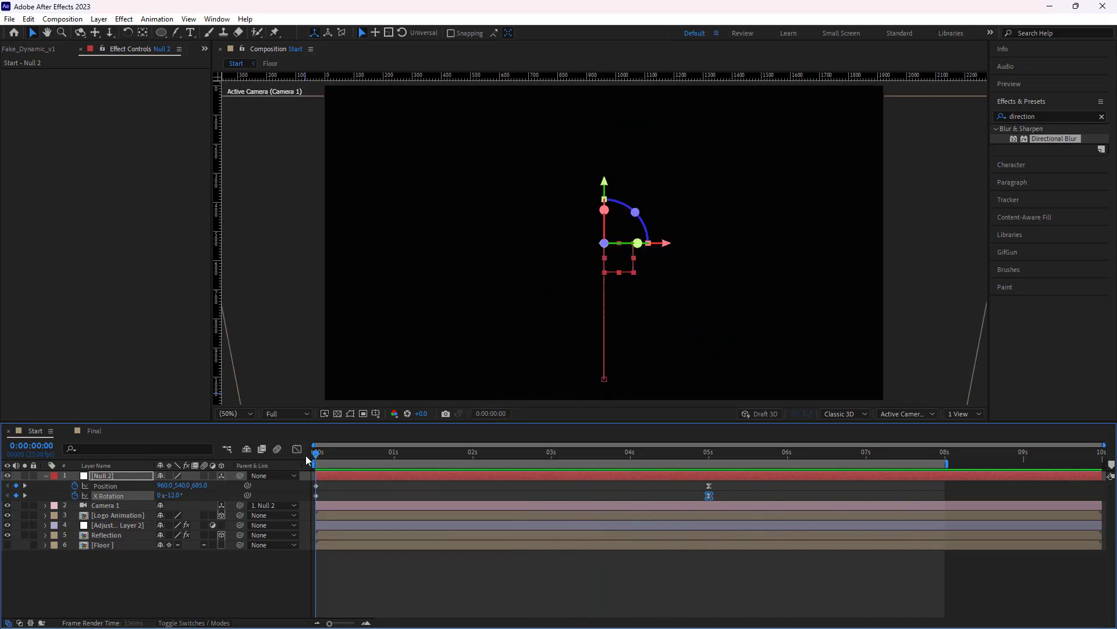
pyautogui.click(46, 476)
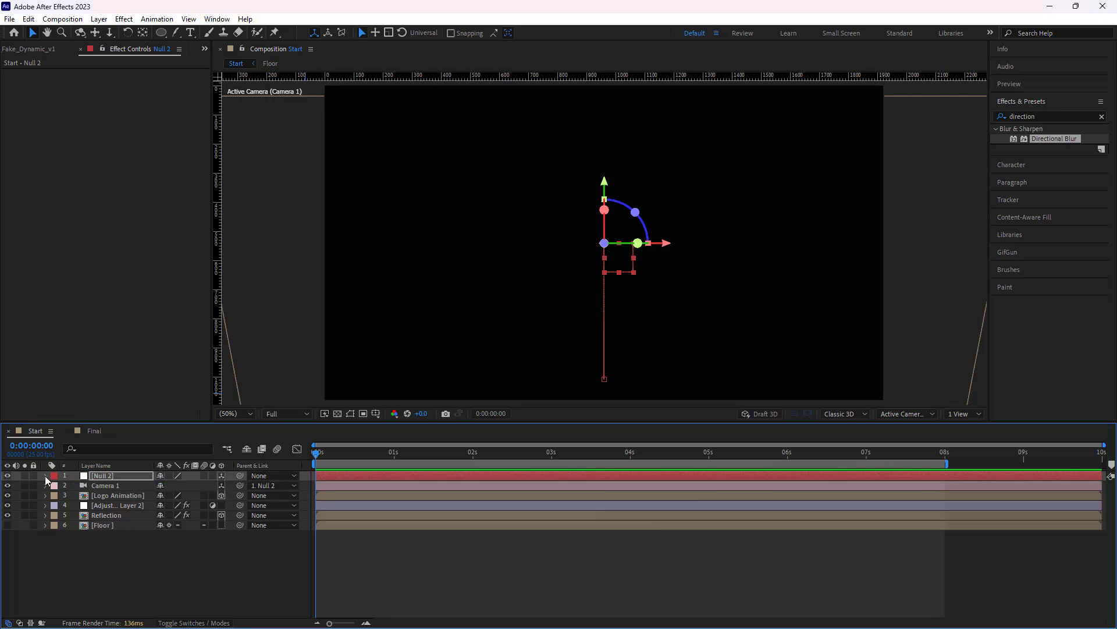
pyautogui.click(75, 535)
# Create a solid named BG and move it to the bottom of the layer stack
pyautogui.rightClick(86, 545)
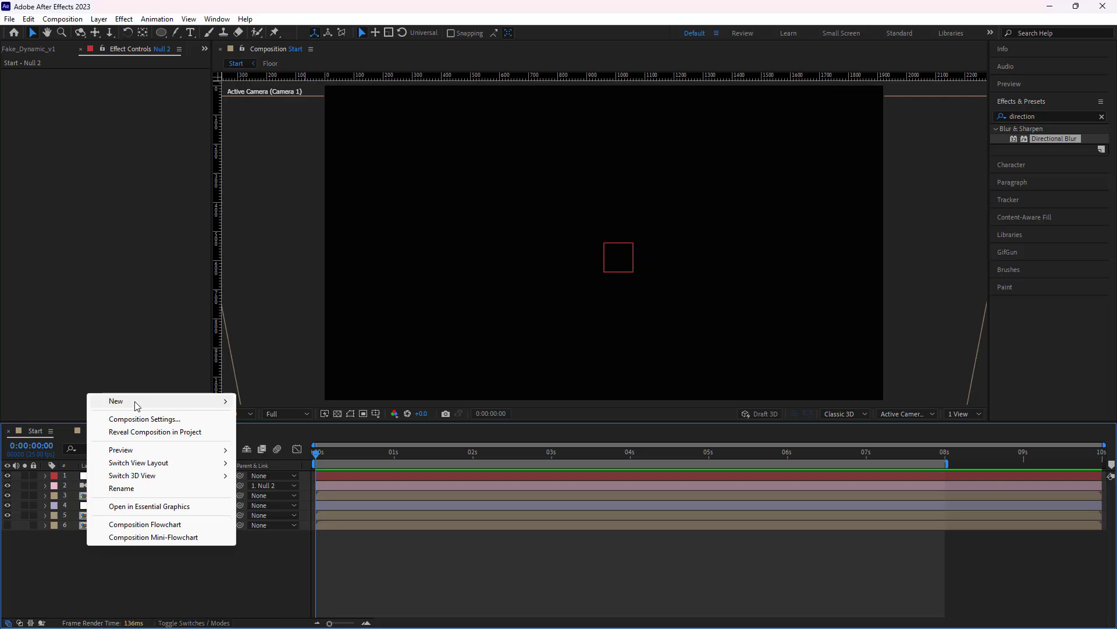
pyautogui.moveTo(136, 406)
pyautogui.click(275, 433)
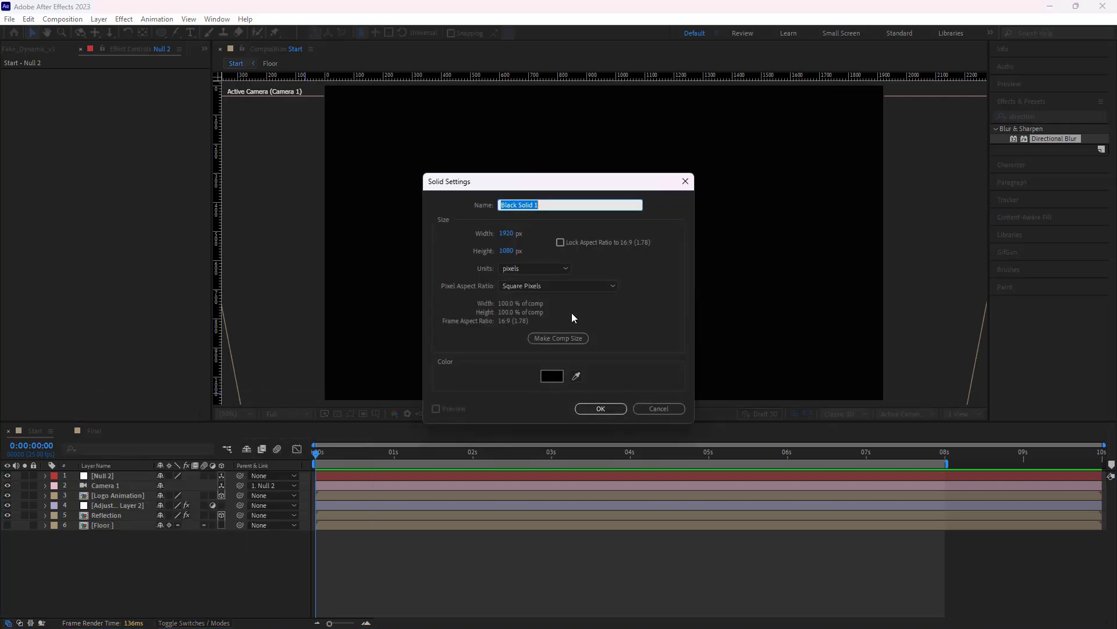
pyautogui.press('BackSpace')
pyautogui.click(599, 408)
pyautogui.moveTo(95, 477); pyautogui.dragTo(95, 568)
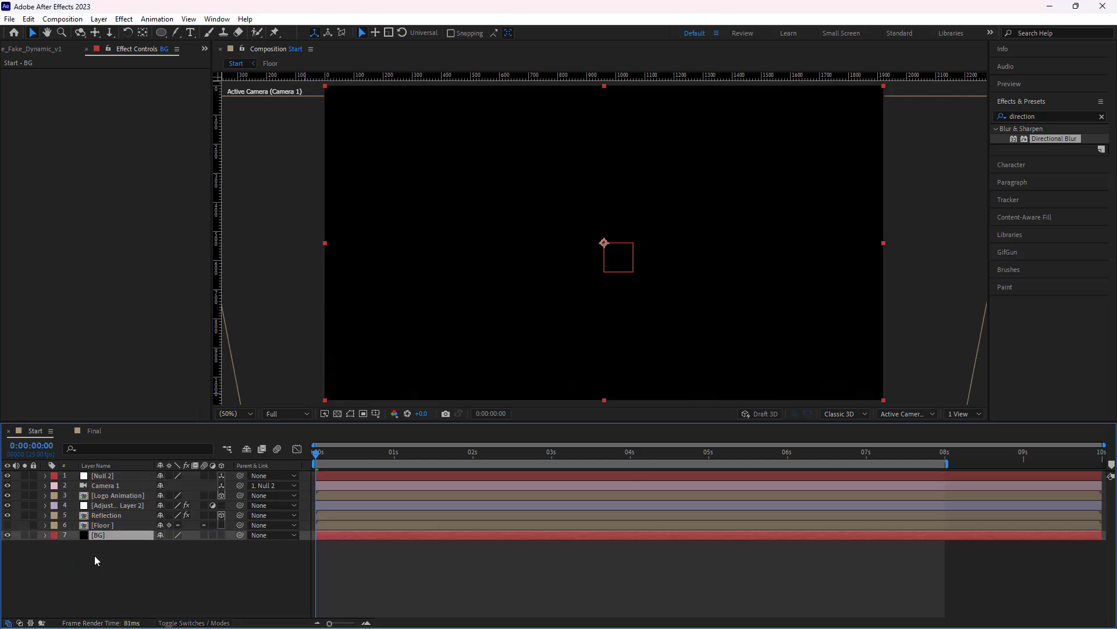
# Apply Gradient Ramp to BG with swapped colours and a dark blue start colour
pyautogui.doubleClick(1039, 117)
pyautogui.write('Grad')
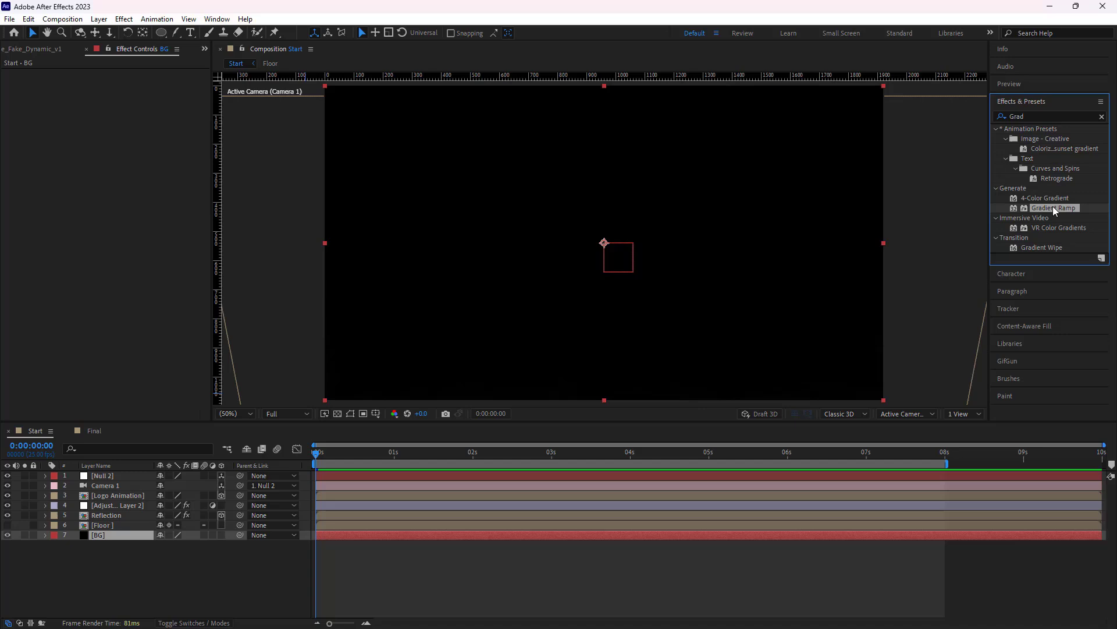
pyautogui.moveTo(1053, 207); pyautogui.dragTo(130, 533)
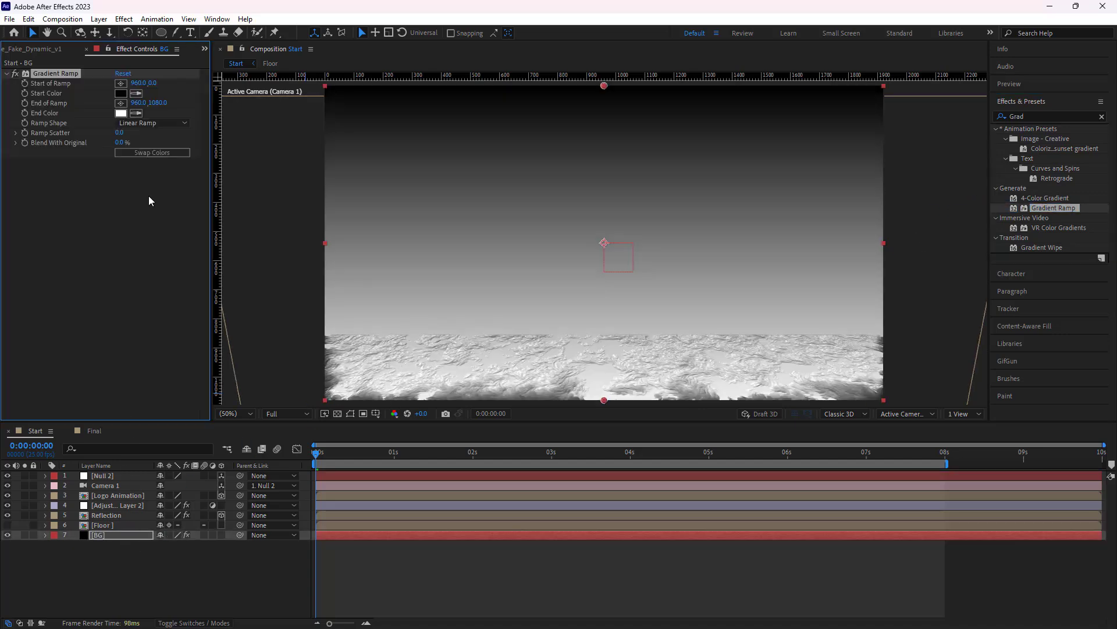
pyautogui.click(148, 152)
pyautogui.click(121, 94)
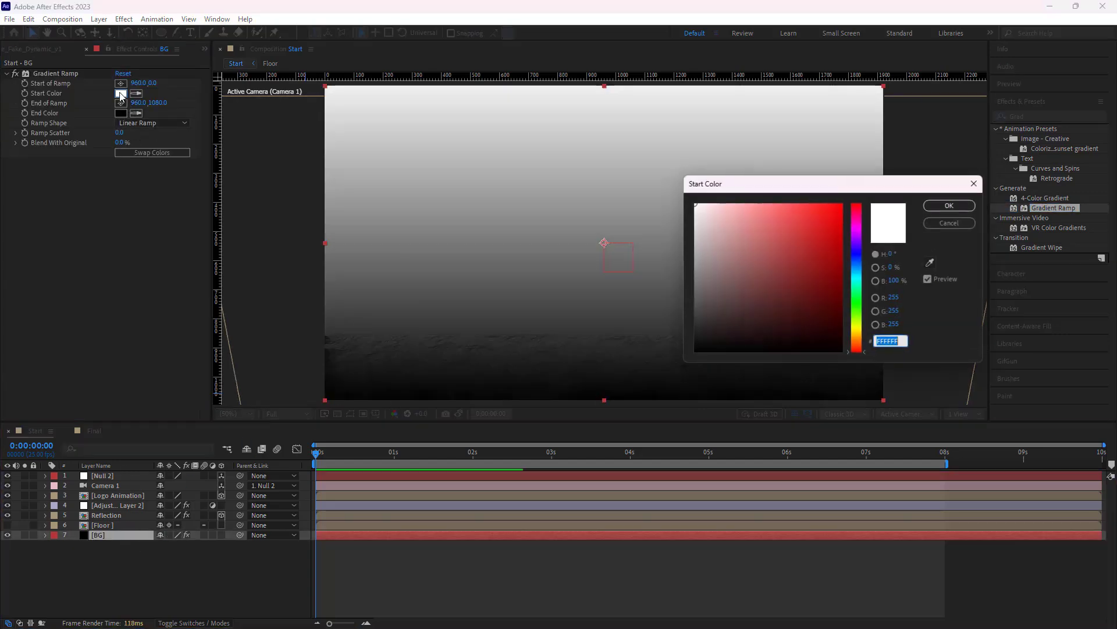
pyautogui.hotkey('ctrl', 'v')
pyautogui.click(931, 205)
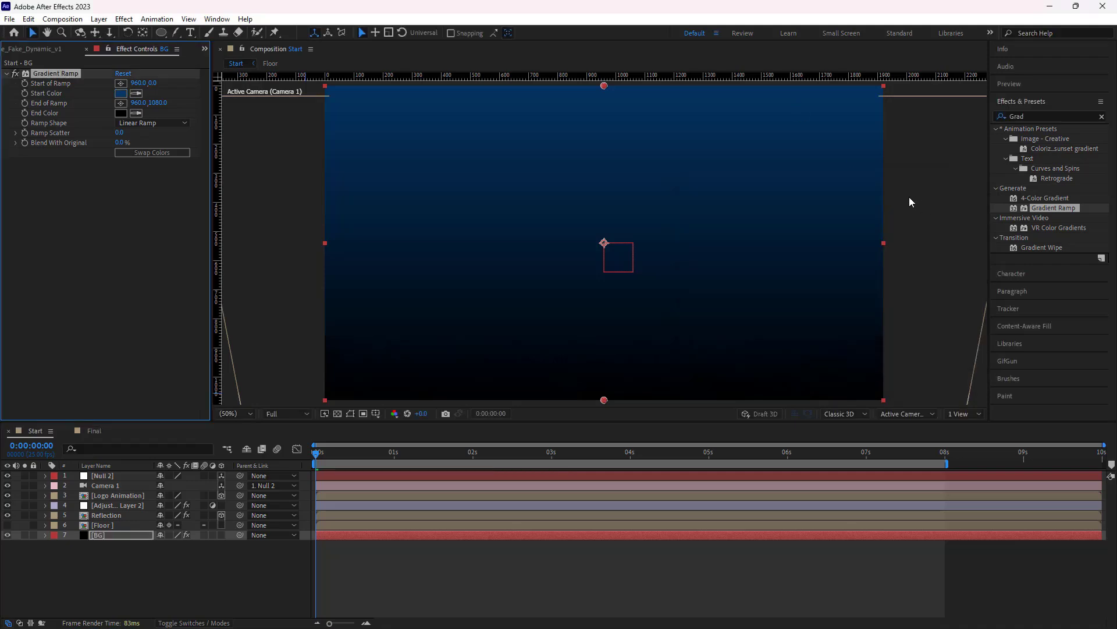
# Preview the logo over the blue background, then open the Logo Animation precomp at 0:00:02:22
pyautogui.click(252, 560)
pyautogui.press('space')
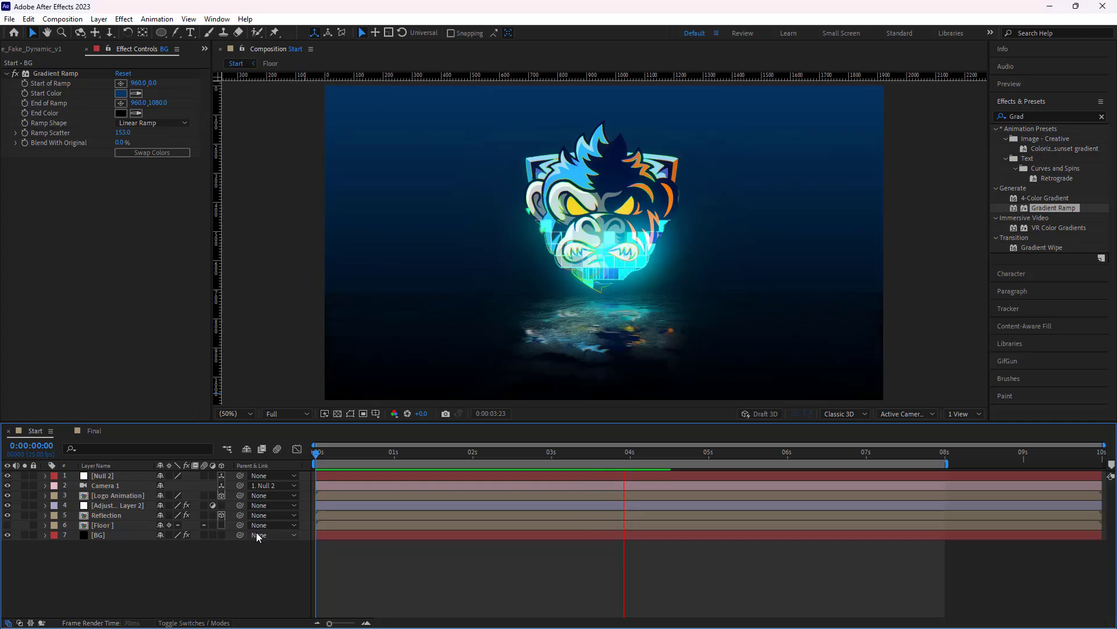
pyautogui.click(317, 455)
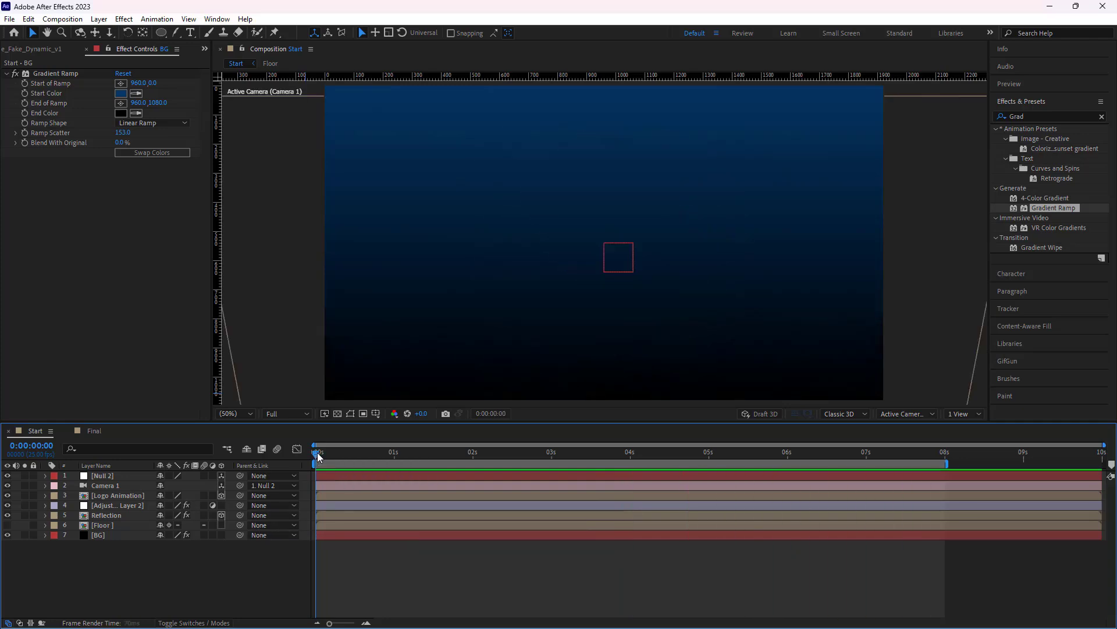
pyautogui.moveTo(317, 455); pyautogui.dragTo(542, 495)
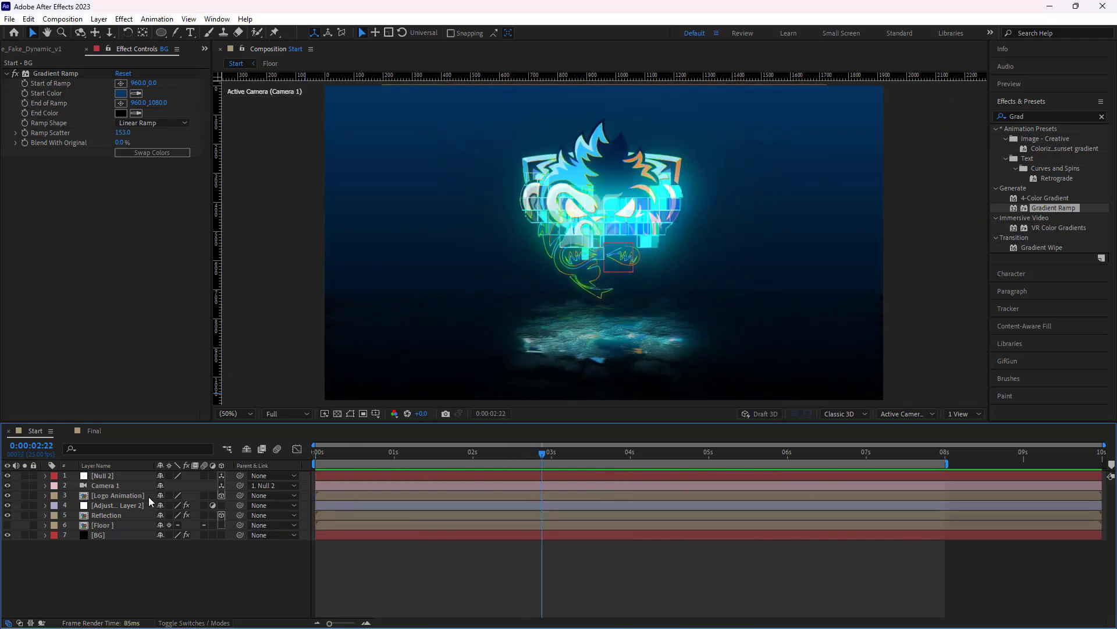
pyautogui.doubleClick(116, 495)
# Apply CC Light Sweep to Logo Reveal with Direction -122°, Width 110 and Sweep Intensity 80
pyautogui.click(112, 504)
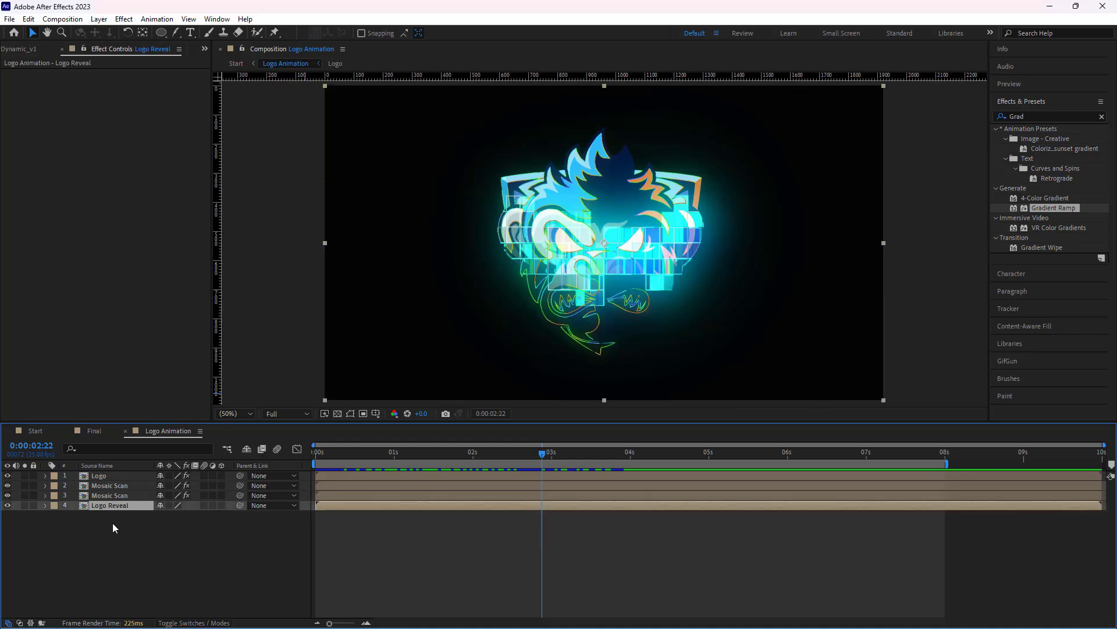
pyautogui.click(1033, 117)
pyautogui.write('light')
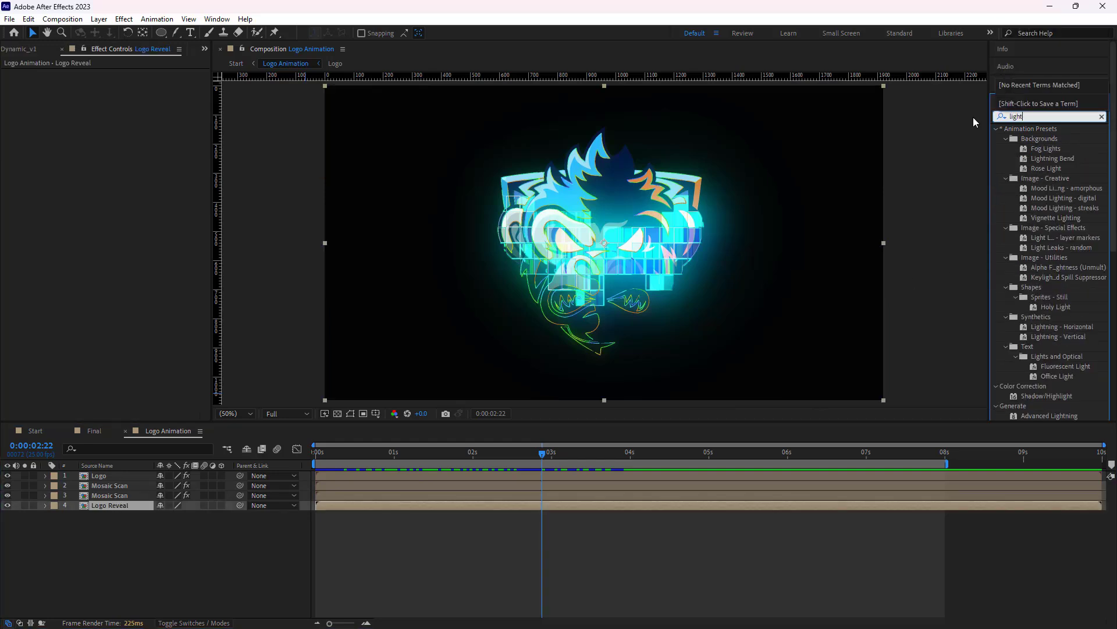
pyautogui.write(' s')
pyautogui.moveTo(1042, 139); pyautogui.dragTo(100, 506)
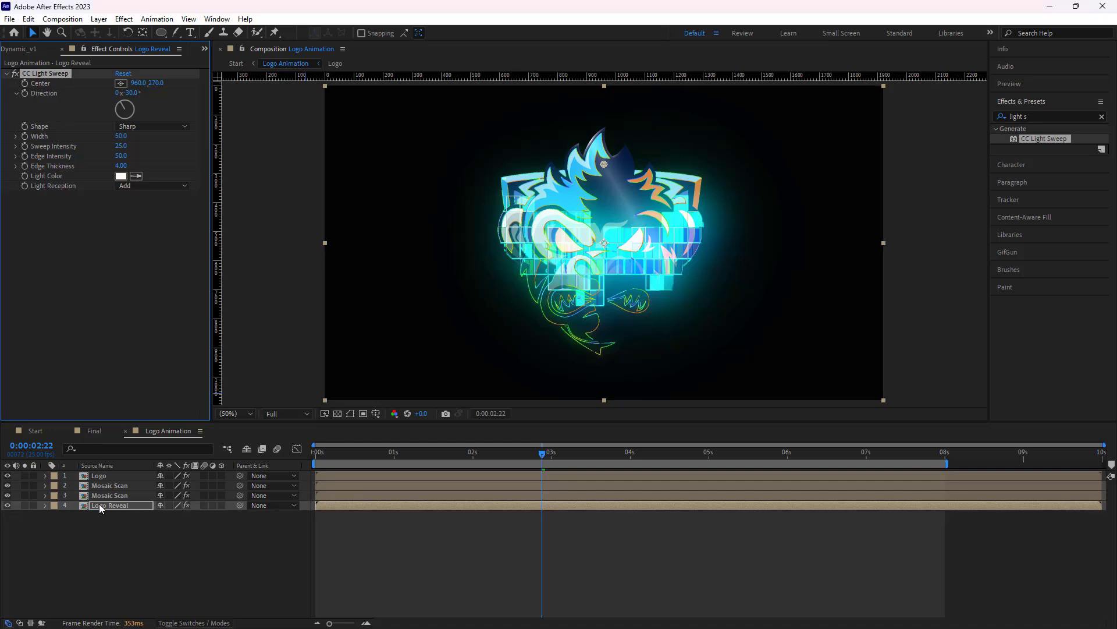
pyautogui.click(131, 93)
pyautogui.write('-122')
pyautogui.press('Return')
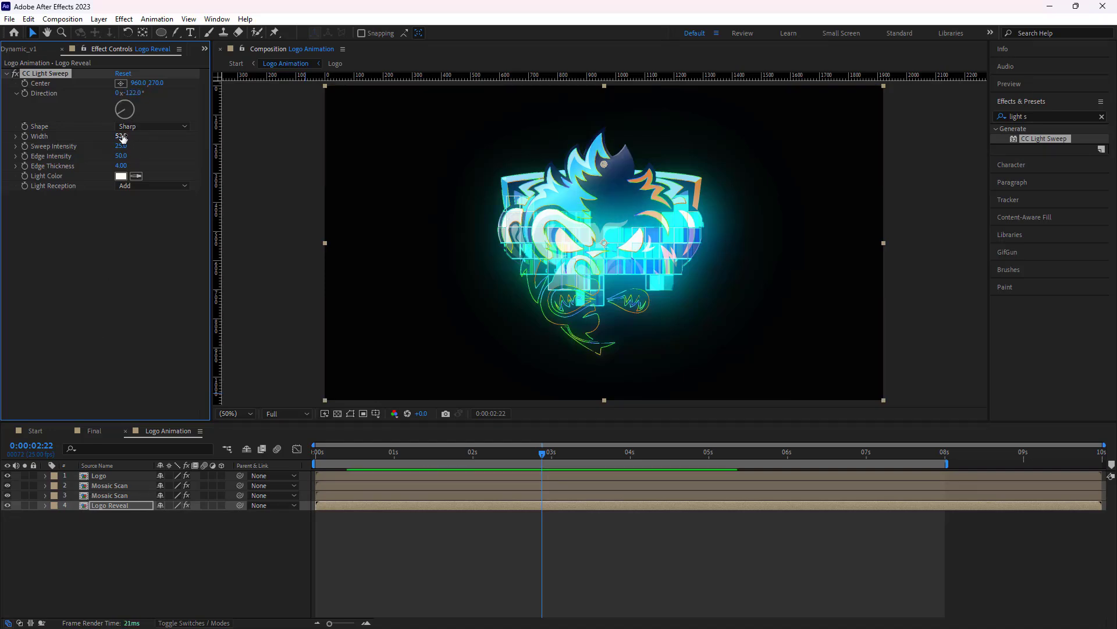
pyautogui.click(122, 136)
pyautogui.write('110')
pyautogui.press('Tab')
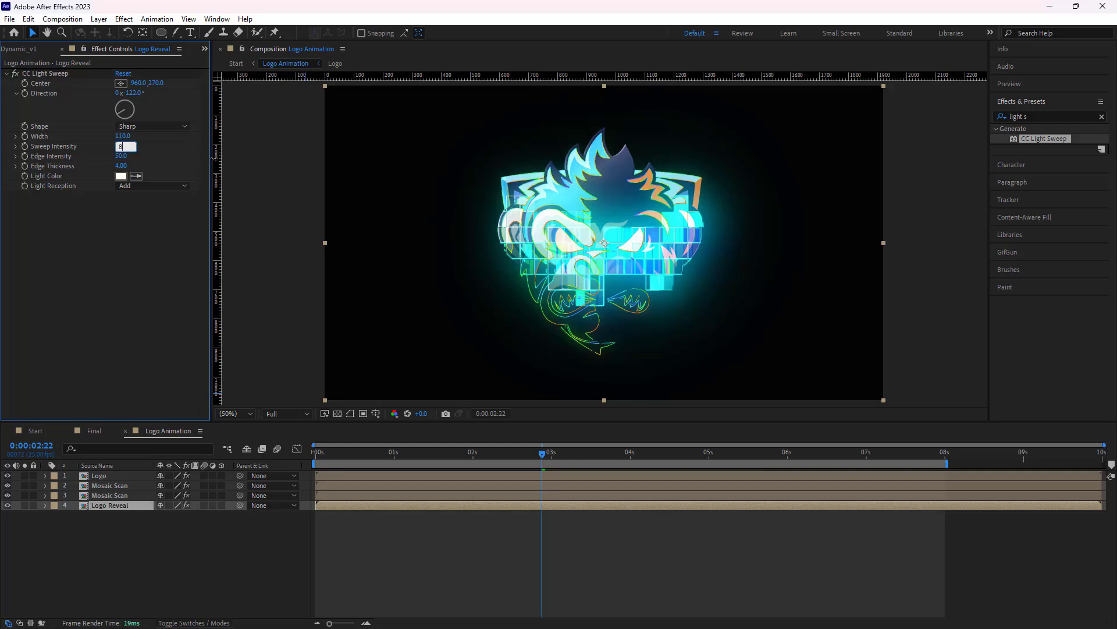
pyautogui.write('80')
pyautogui.press('Return')
# Keyframe the sweep Center at 3 seconds, placed up-left of the logo at 488,166
pyautogui.click(542, 453)
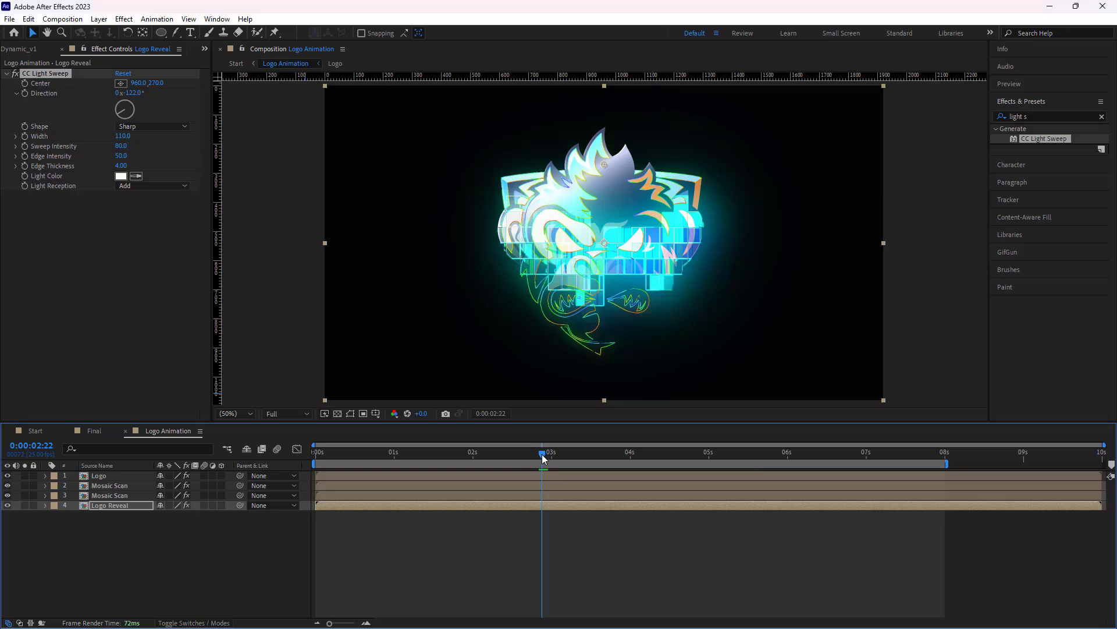
pyautogui.moveTo(543, 459); pyautogui.dragTo(552, 459)
pyautogui.click(28, 86)
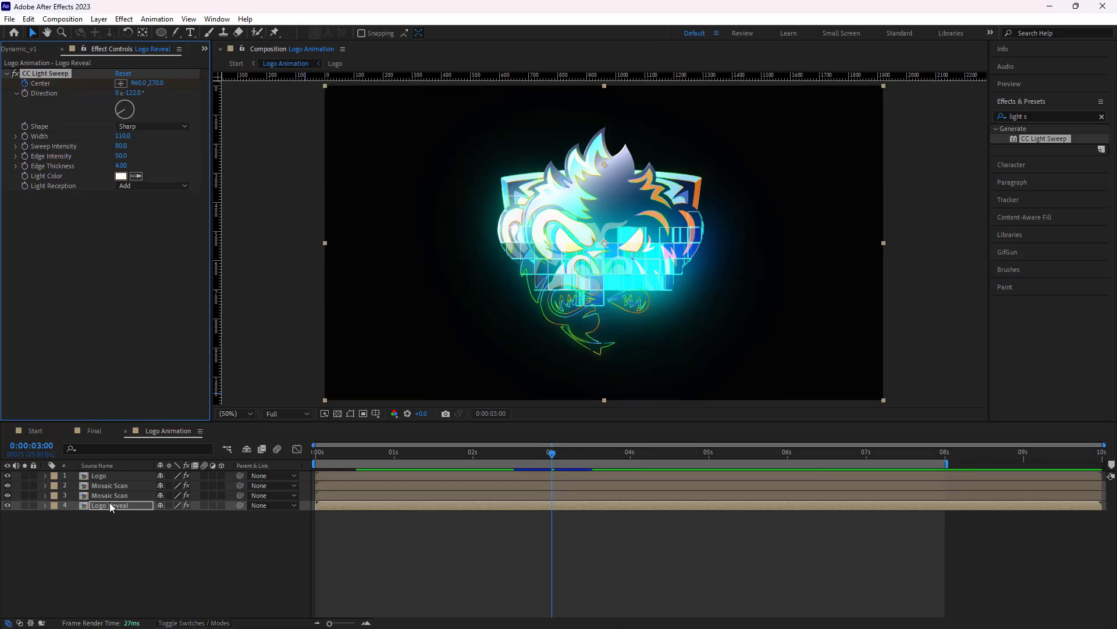
pyautogui.click(99, 568)
pyautogui.press('u')
pyautogui.click(551, 525)
pyautogui.moveTo(604, 164); pyautogui.dragTo(479, 137)
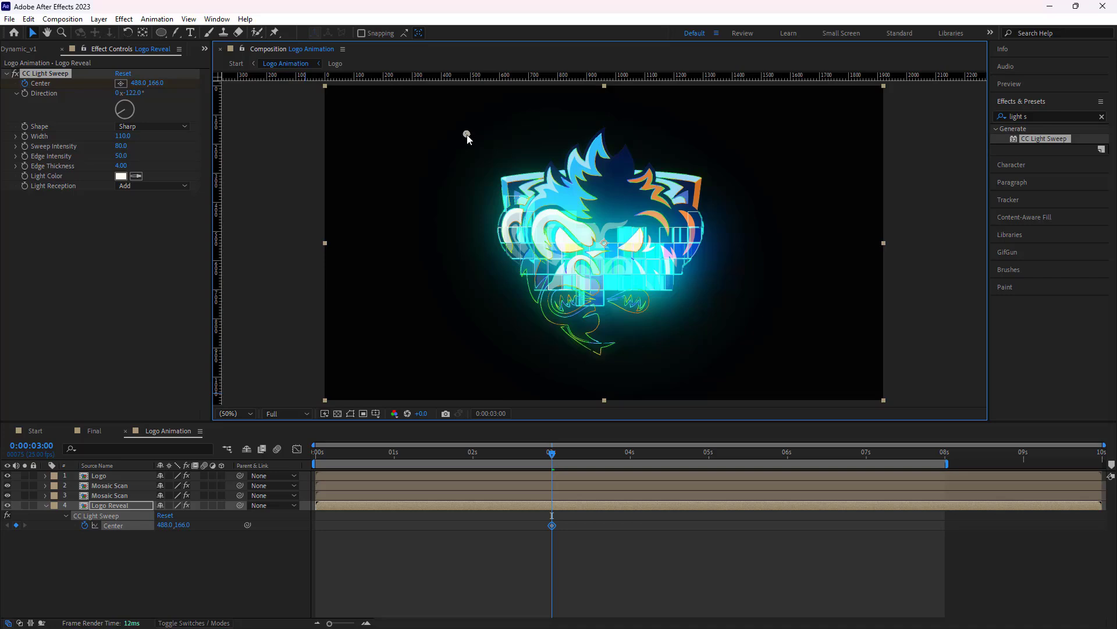
# Add a second Center keyframe at 1250,952 at 0:00:05:10, then preview from the start
pyautogui.moveTo(552, 454); pyautogui.dragTo(708, 494)
pyautogui.hotkey('shift', 'pagedown')
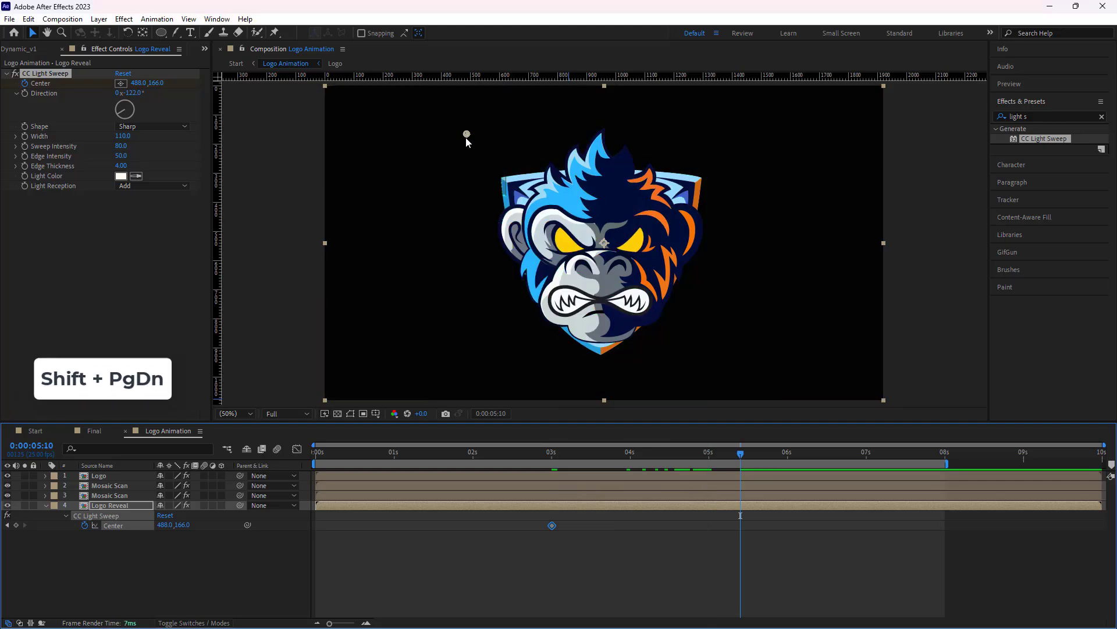
pyautogui.moveTo(467, 137); pyautogui.dragTo(696, 367)
pyautogui.click(731, 451)
pyautogui.moveTo(731, 451); pyautogui.dragTo(316, 452)
pyautogui.press('space')
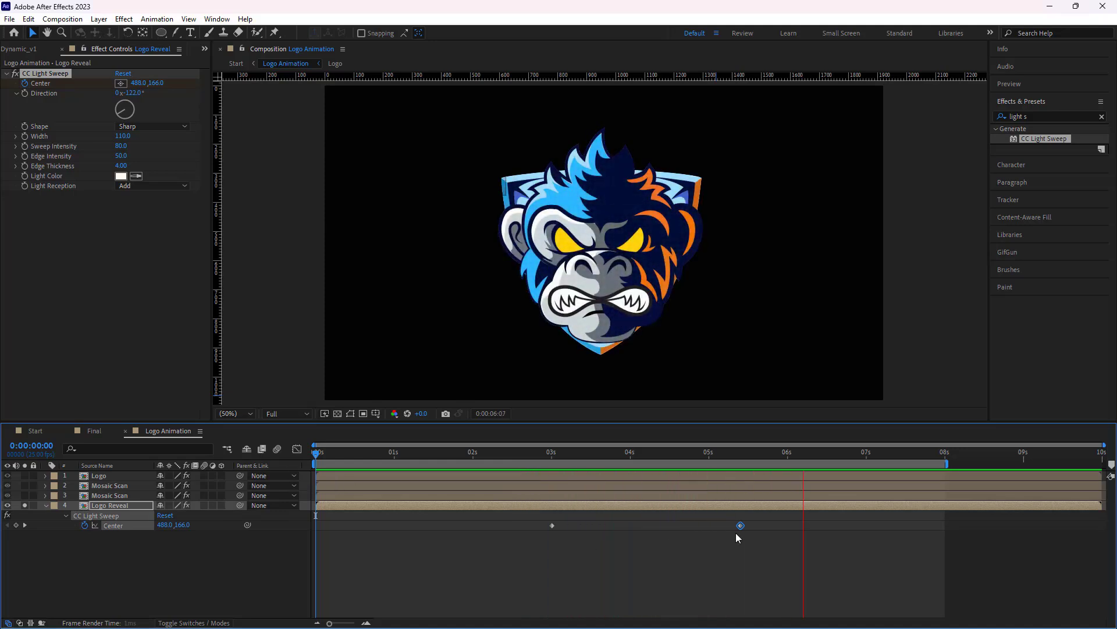
# Apply Easy Ease to both sweep Center keyframes and preview the result
pyautogui.moveTo(749, 530); pyautogui.dragTo(529, 522)
pyautogui.rightClick(551, 525)
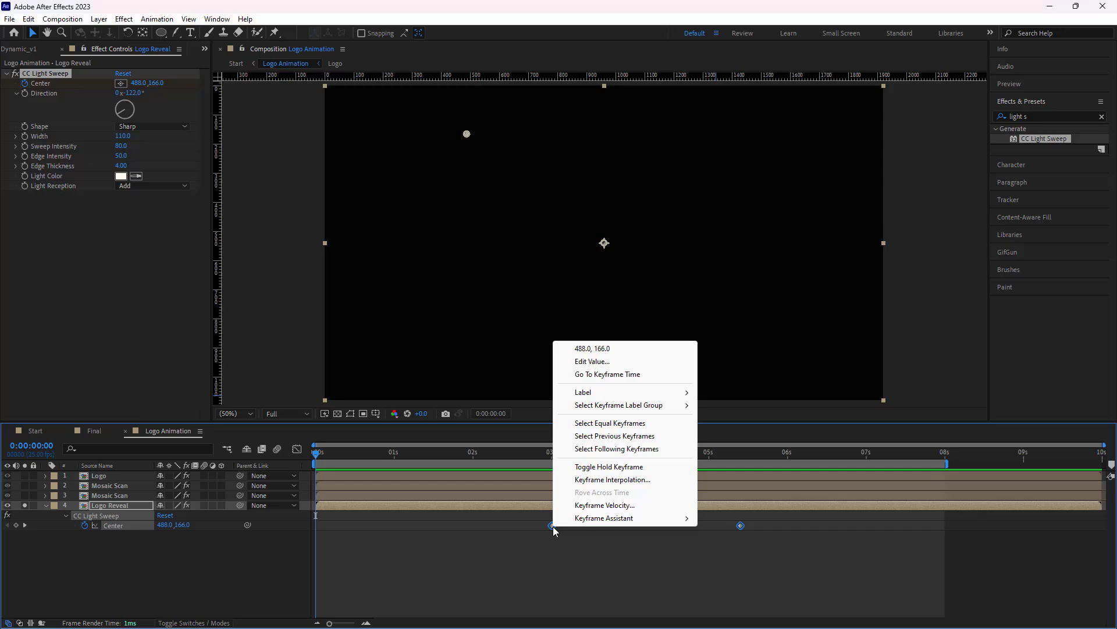
pyautogui.moveTo(623, 588)
pyautogui.click(757, 437)
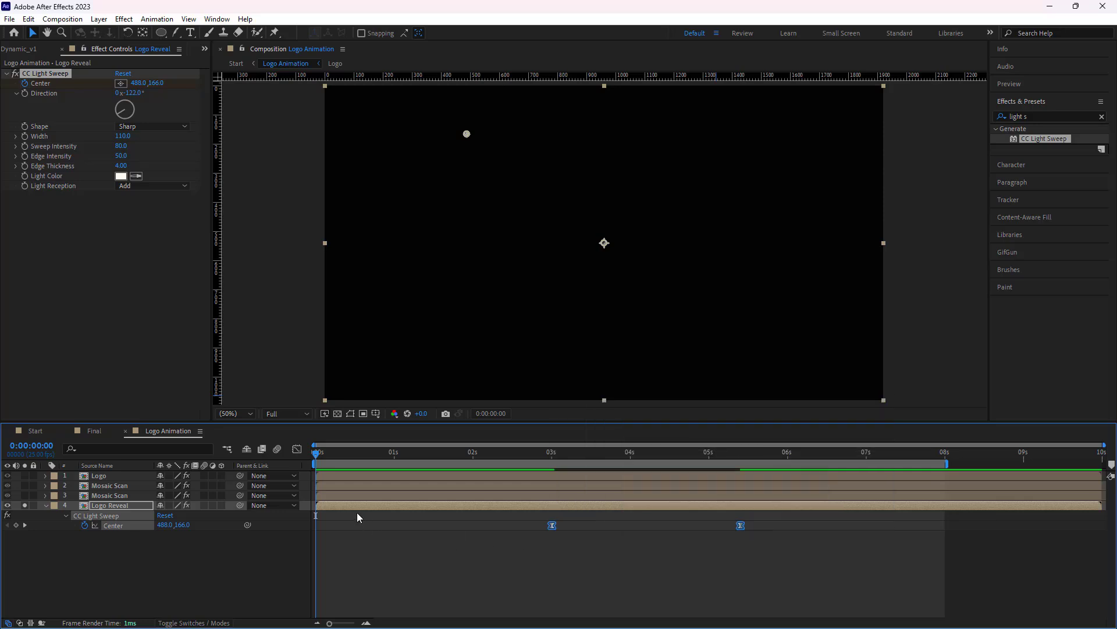
pyautogui.press('space')
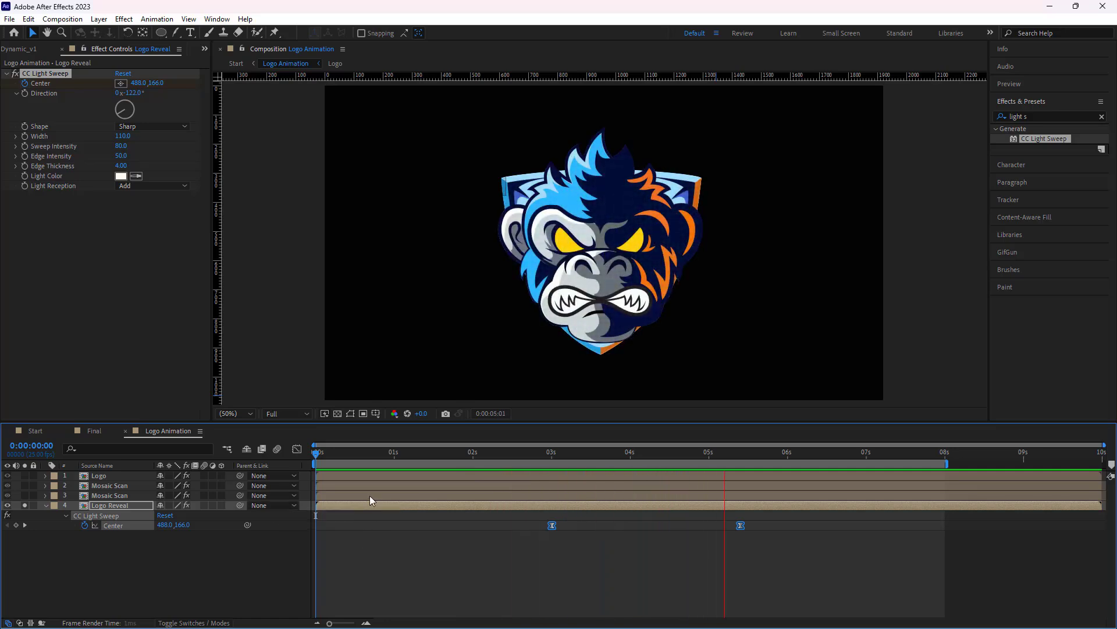
# Go to the 3-second keyframe, collapse Logo Reveal, and close the Logo Animation comp
pyautogui.moveTo(319, 463); pyautogui.dragTo(554, 514)
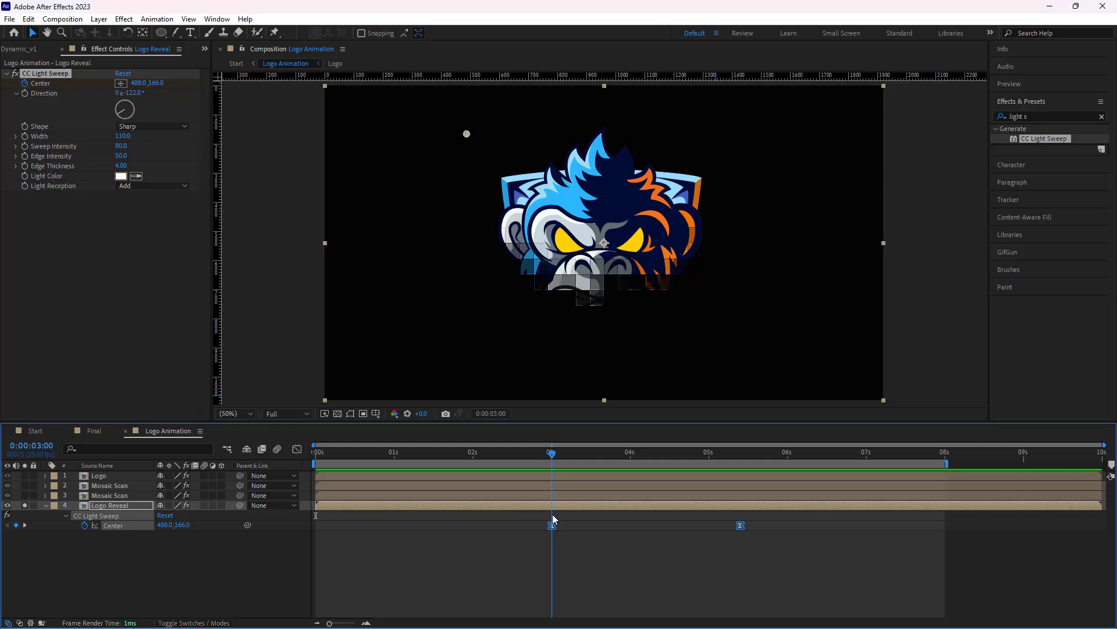
pyautogui.click(46, 505)
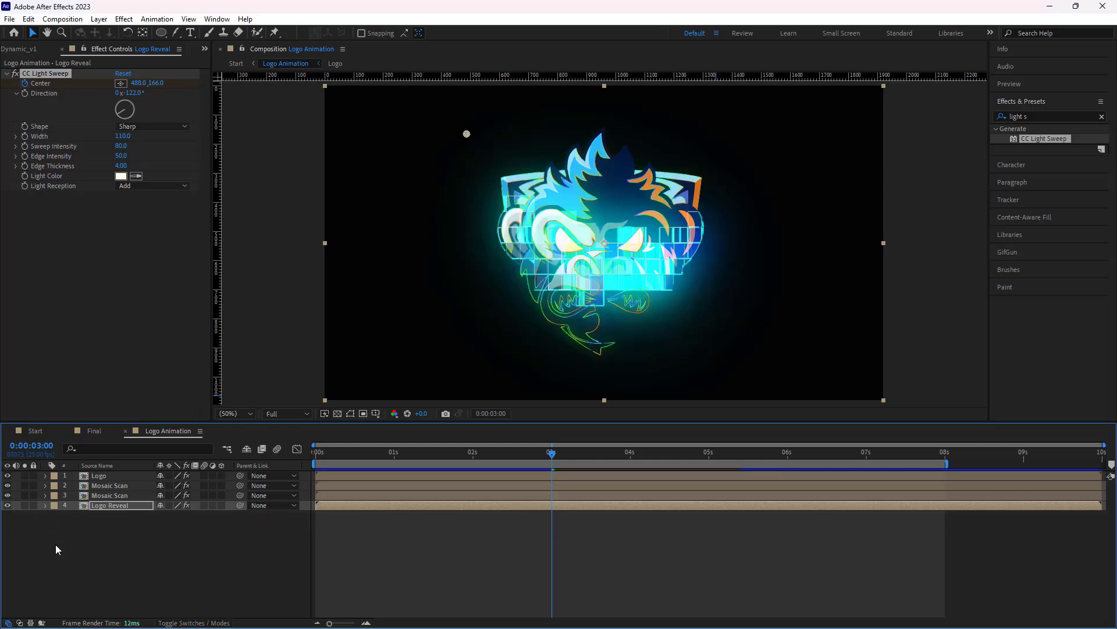
pyautogui.click(125, 431)
pyautogui.moveTo(552, 456); pyautogui.dragTo(310, 463)
pyautogui.press('space')
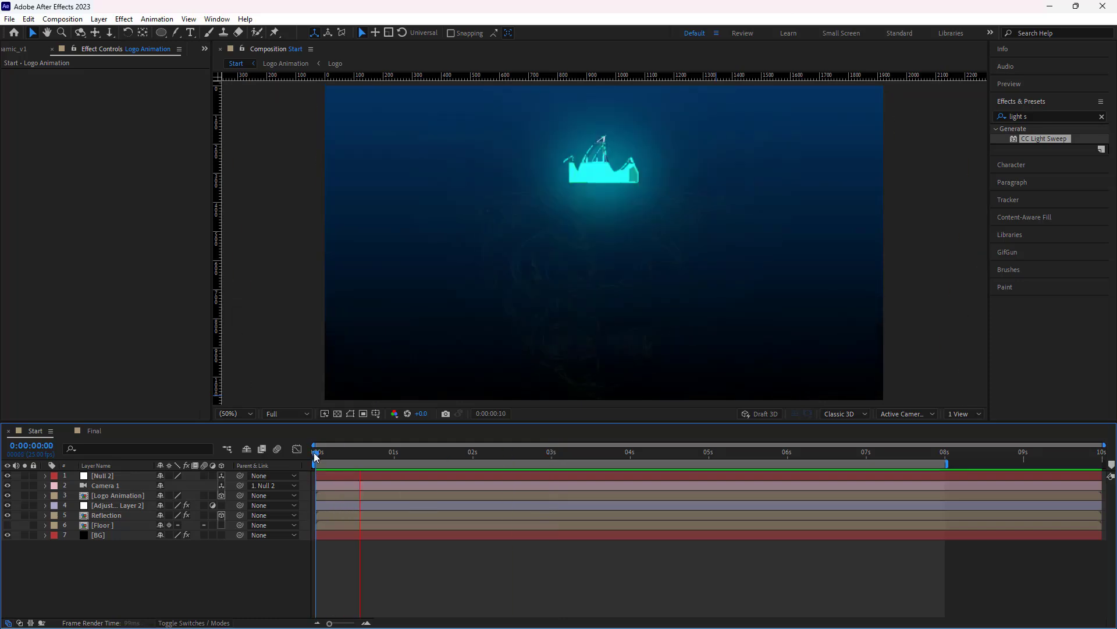
pyautogui.click(188, 555)
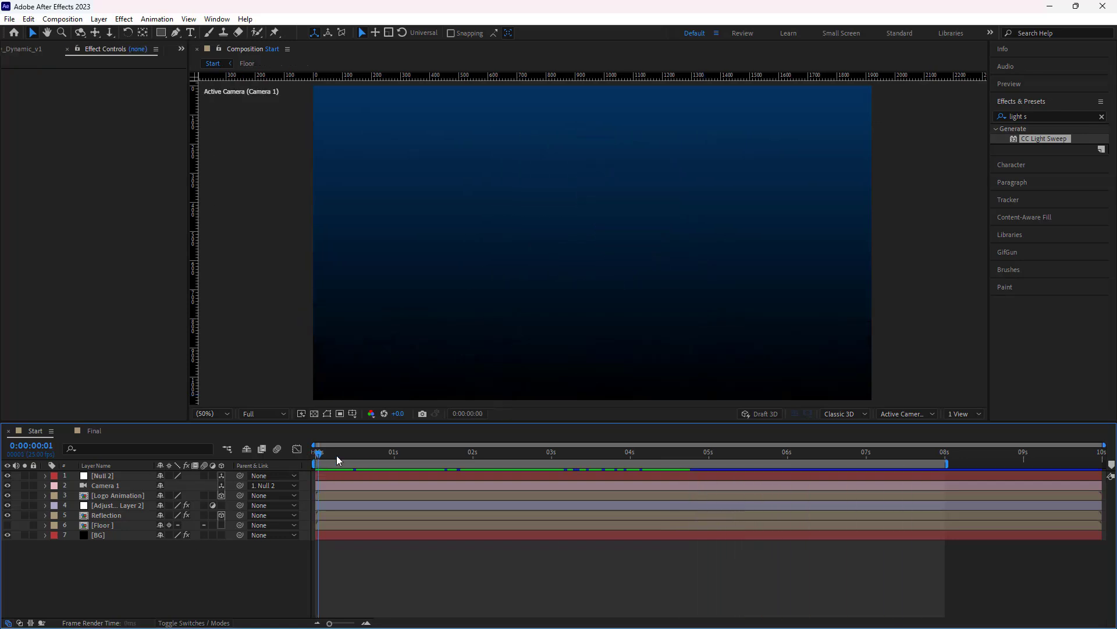
pyautogui.moveTo(336, 455); pyautogui.dragTo(546, 502)
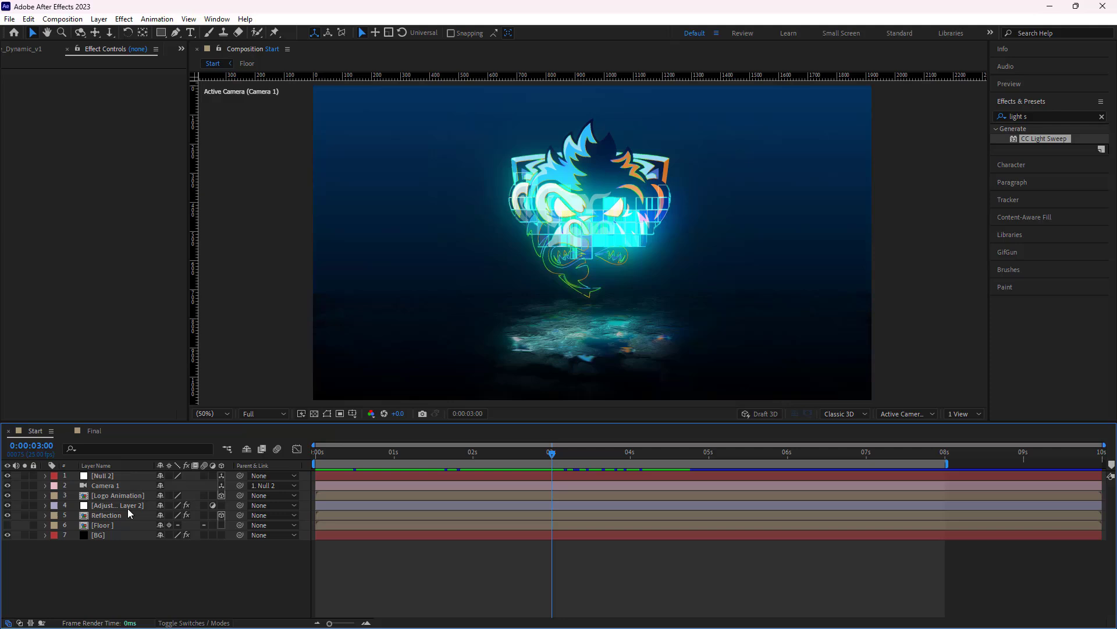
# Open the Floor precomp and give Fractal Noise Evolution the expression time*100
pyautogui.doubleClick(104, 525)
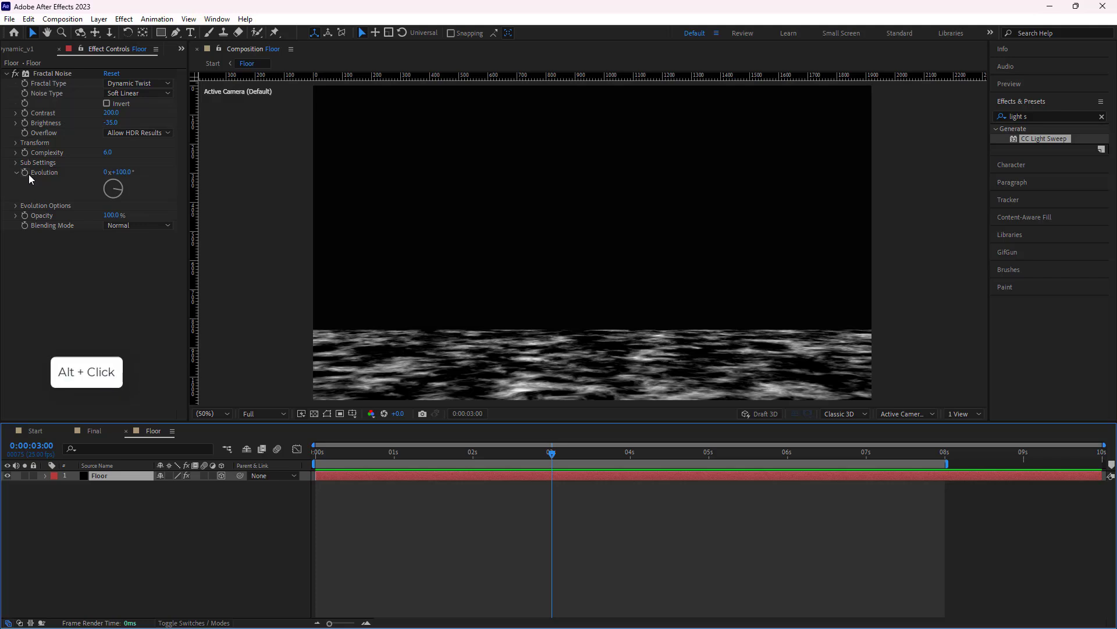
pyautogui.keyDown('alt'); pyautogui.click(27, 173); pyautogui.keyUp('alt')
pyautogui.press('BackSpace')
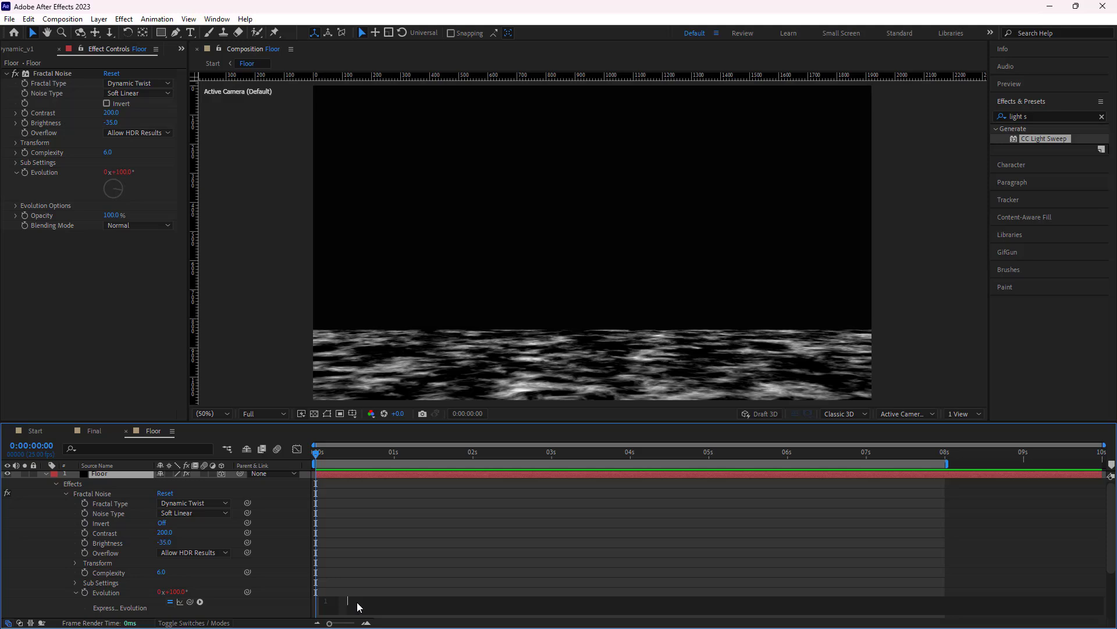
pyautogui.write('time*100')
pyautogui.click(302, 609)
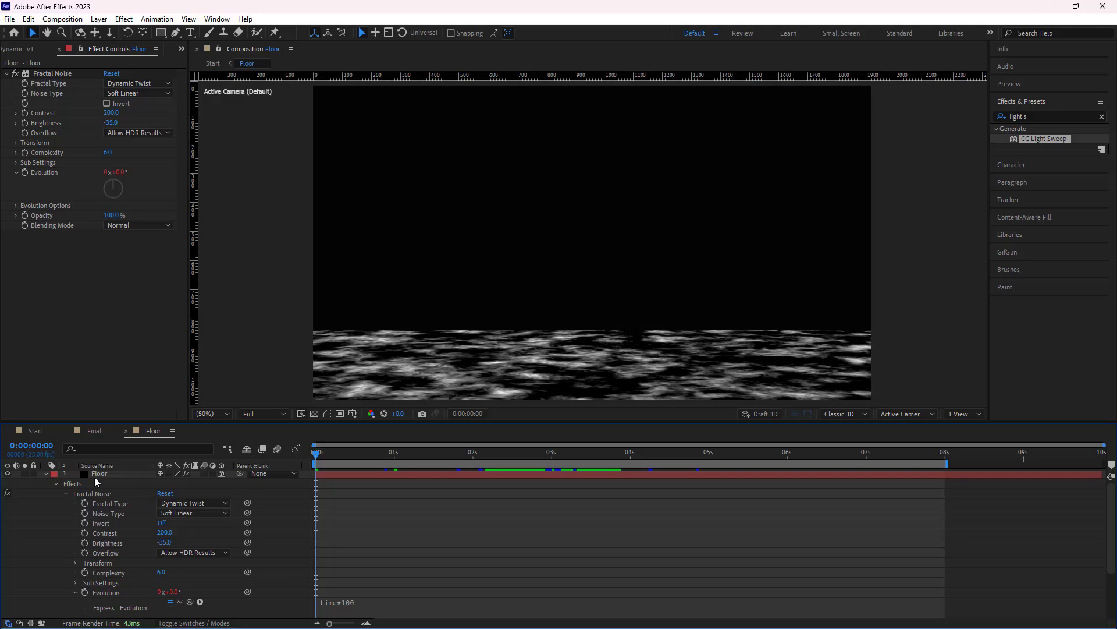
# Return to the Start comp and preview the animated water floor up to 3 seconds
pyautogui.click(23, 431)
pyautogui.press('space')
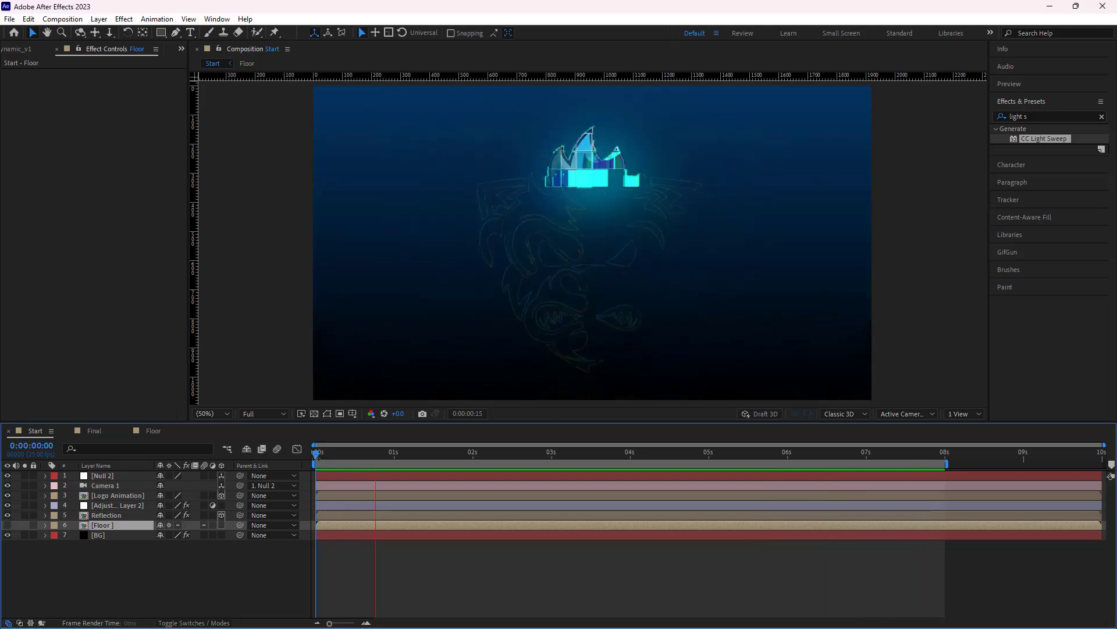
pyautogui.press('space')
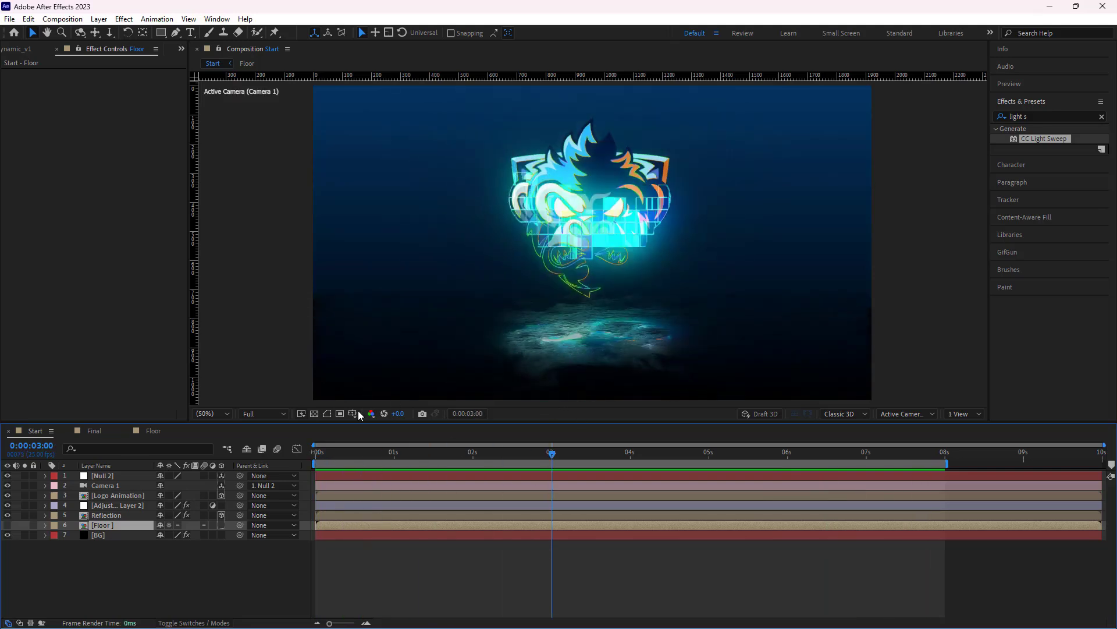
# Set Adjustment Layer 2's CC Glass displacement to 400 and rewind to the comp start
pyautogui.click(108, 506)
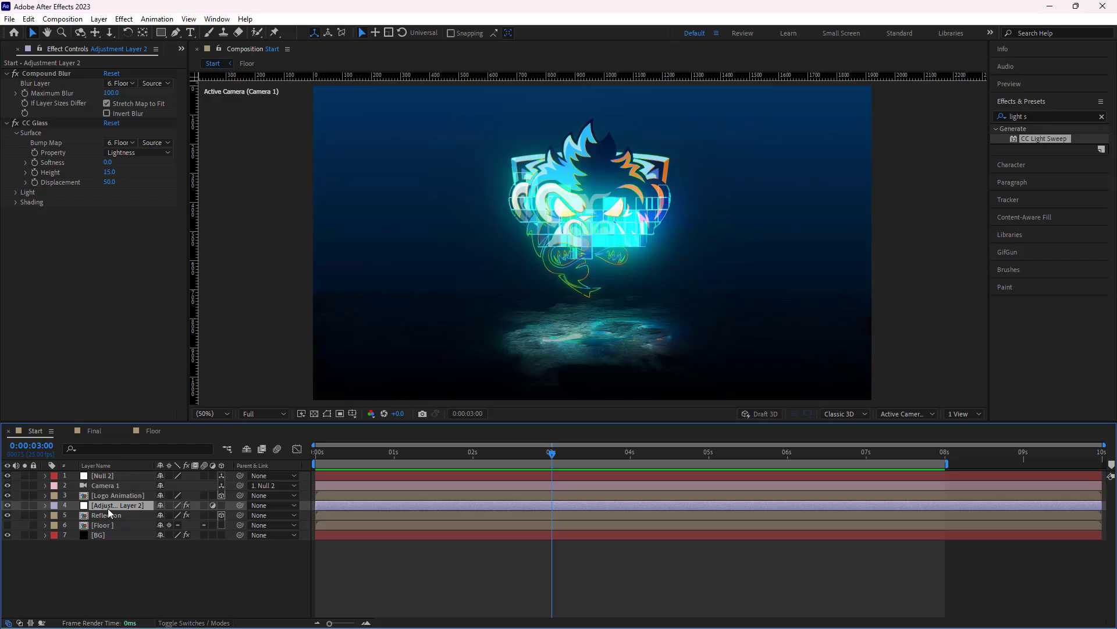
pyautogui.click(110, 181)
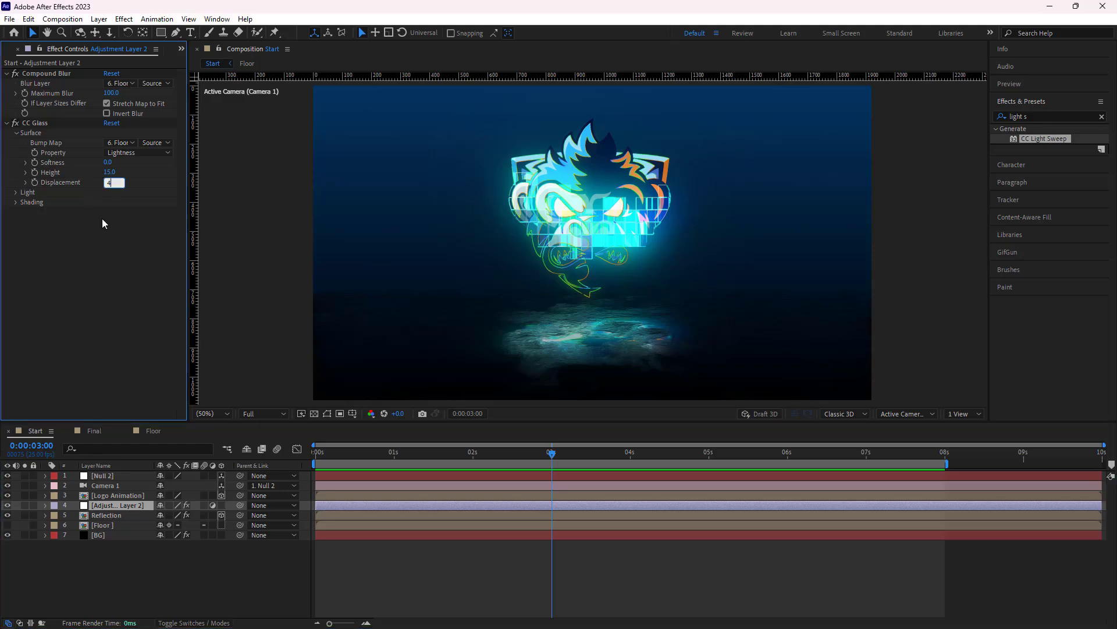
pyautogui.press('Return')
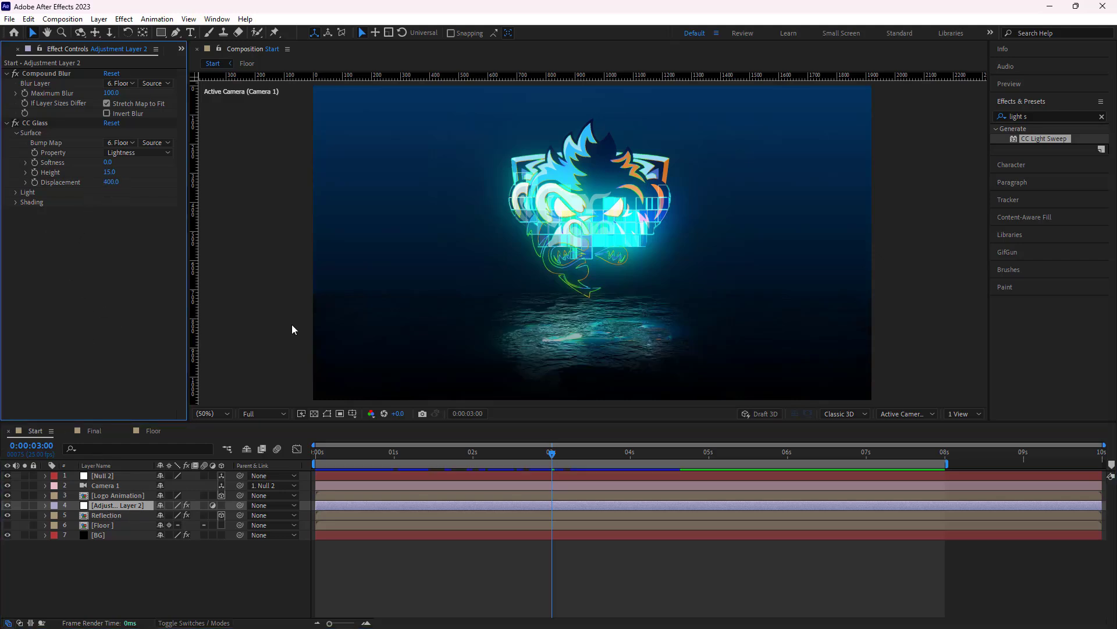
pyautogui.moveTo(552, 461); pyautogui.dragTo(282, 458)
pyautogui.press('space')
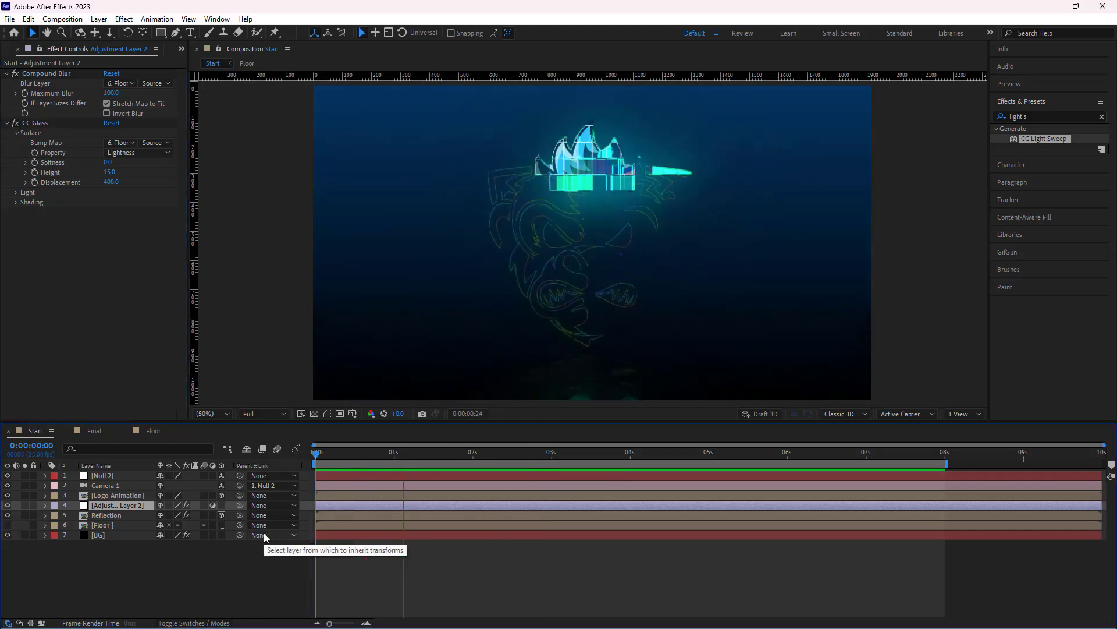